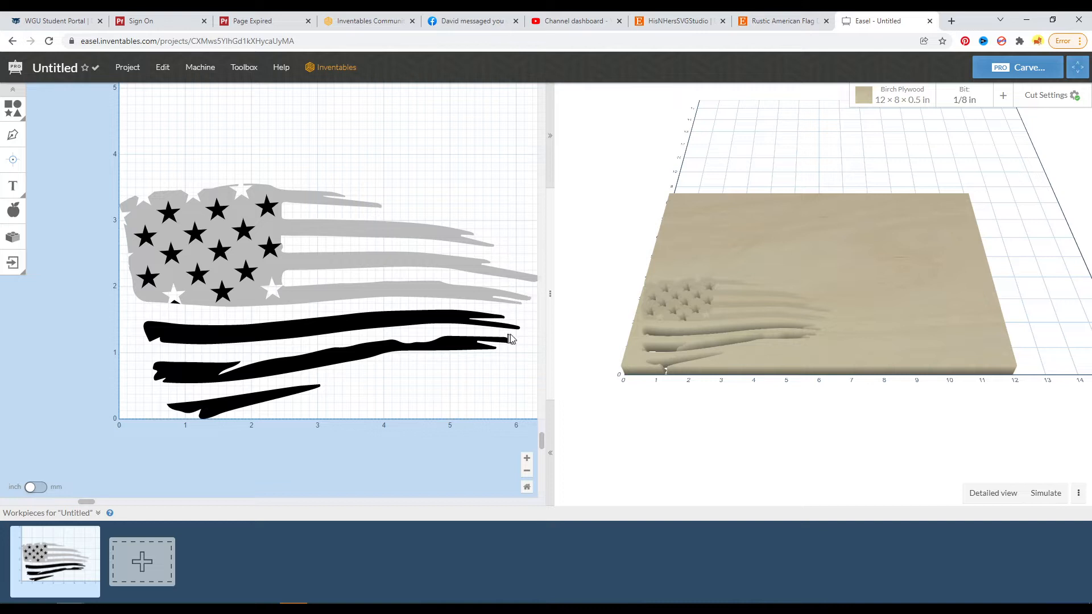
drag(305, 445, 178, 333)
click(100, 414)
drag(405, 435, 96, 142)
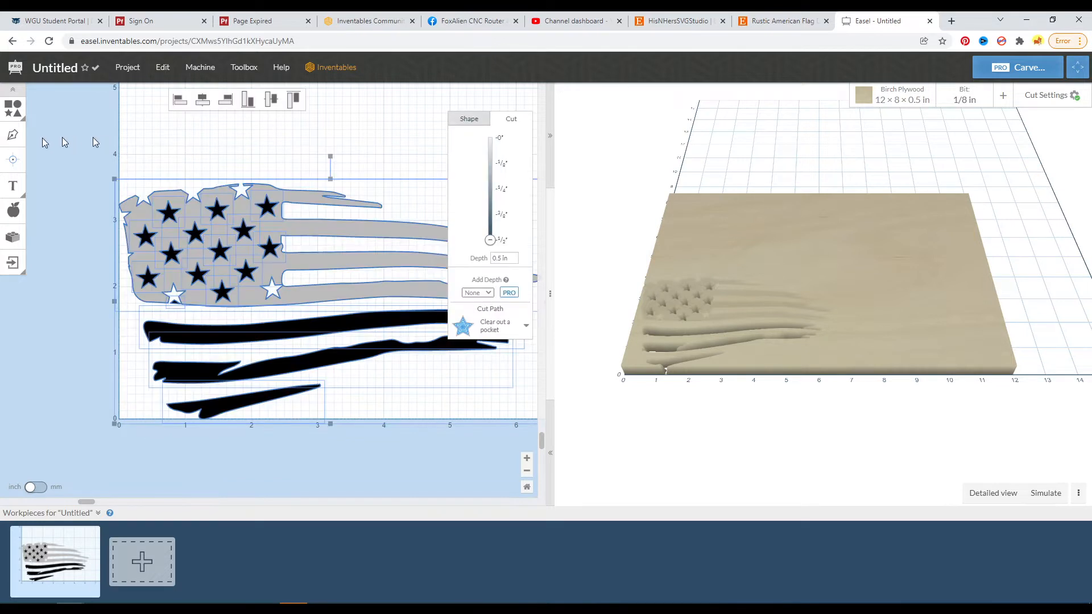
click(74, 333)
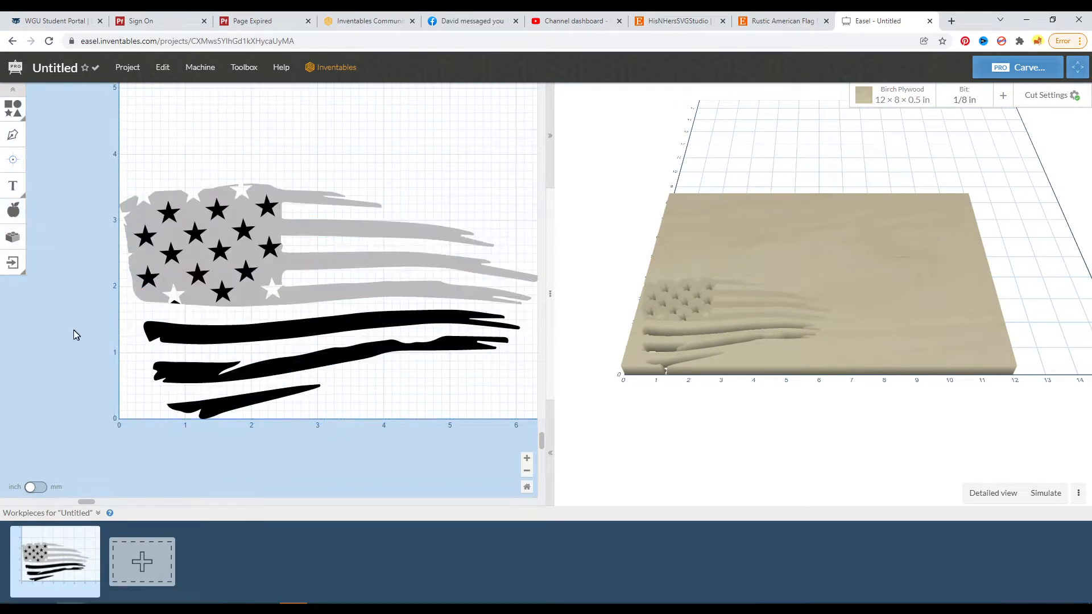
- Offset the flag body and the three lower stripes outward by 0.25 in one iteration with Offsetter (v2), keeping the original shapes
drag(360, 420, 306, 158)
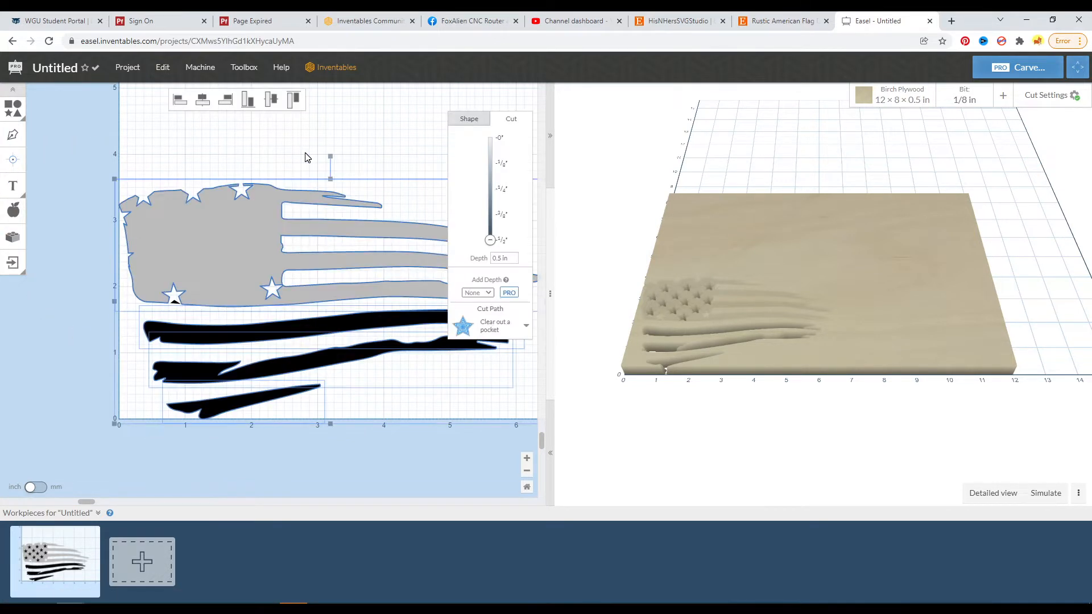
click(23, 236)
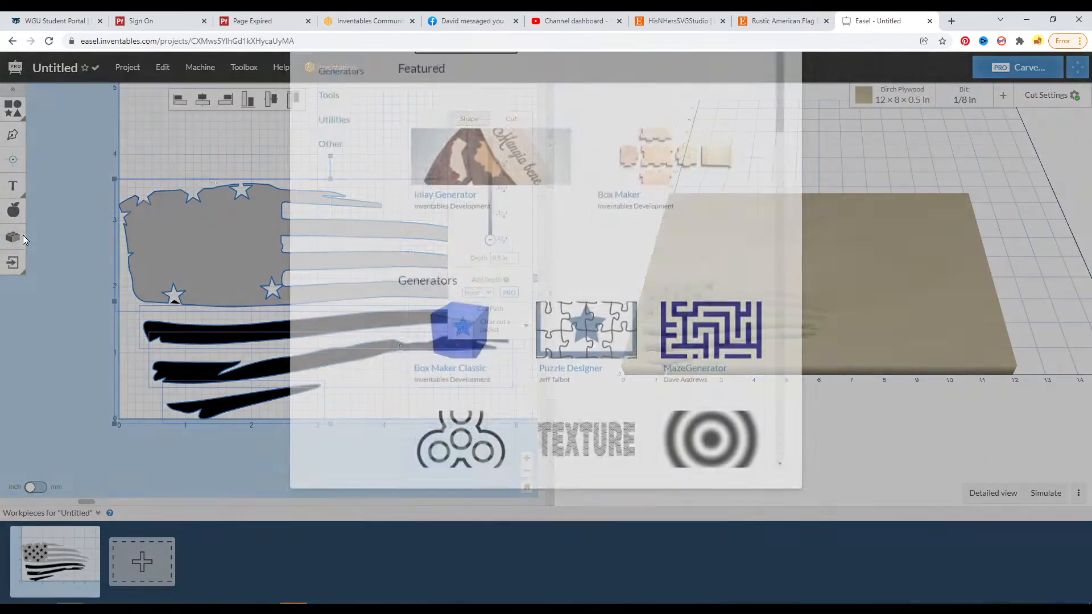
click(443, 118)
text(off)
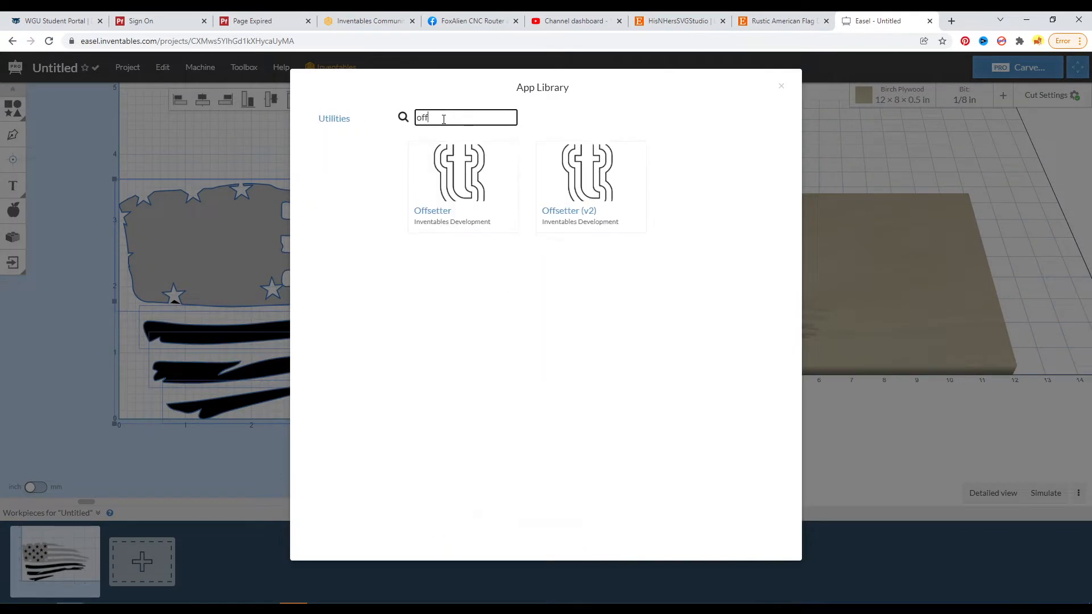
text(s)
click(620, 171)
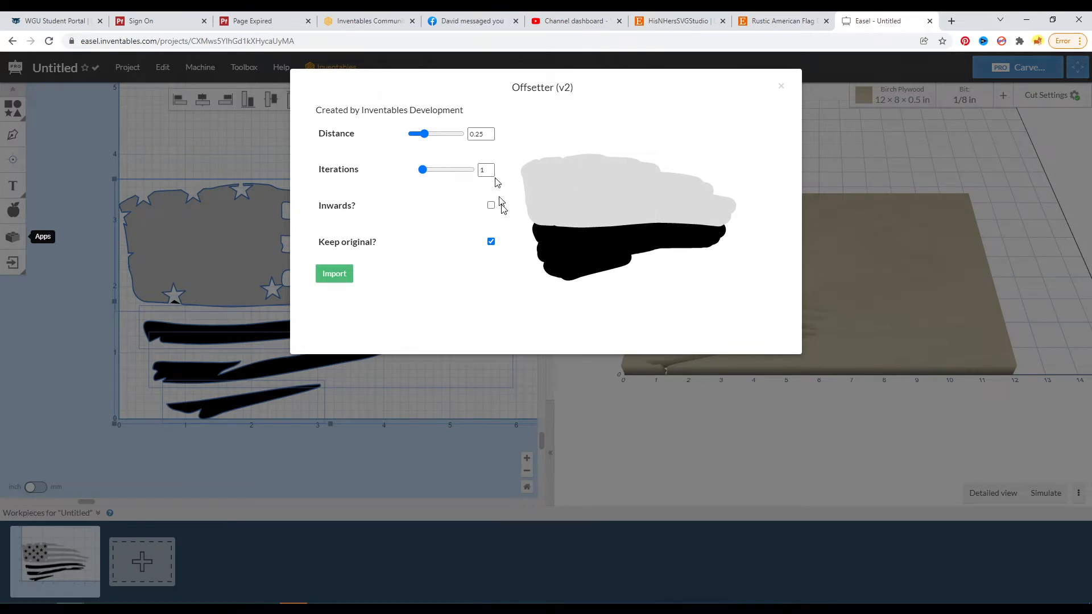
click(333, 273)
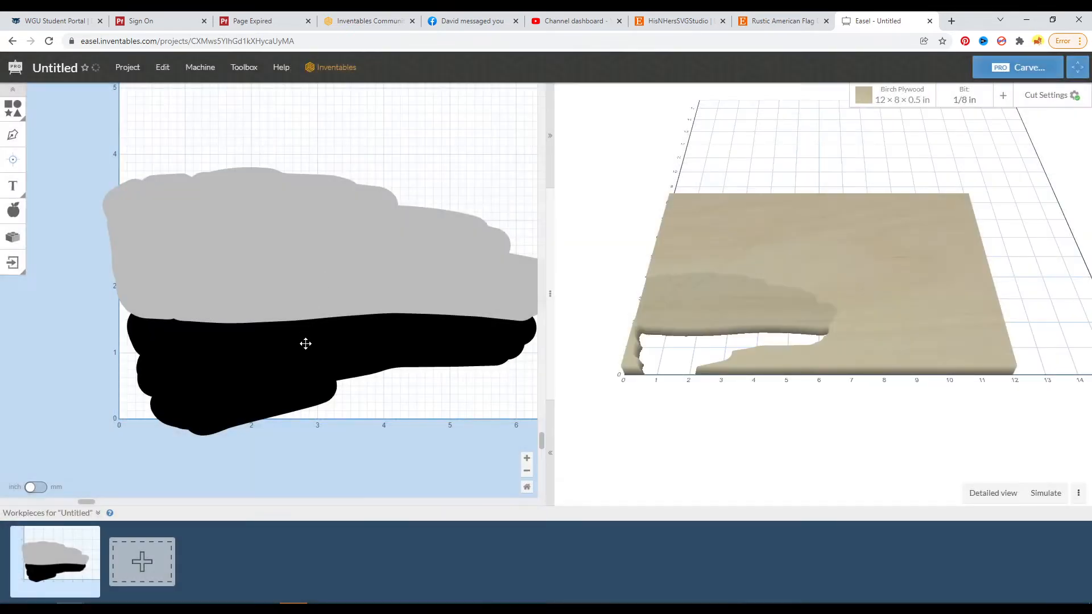
- Combine the offset flag body and the three offset stripes into one outline shape
click(305, 342)
shift+click(246, 413)
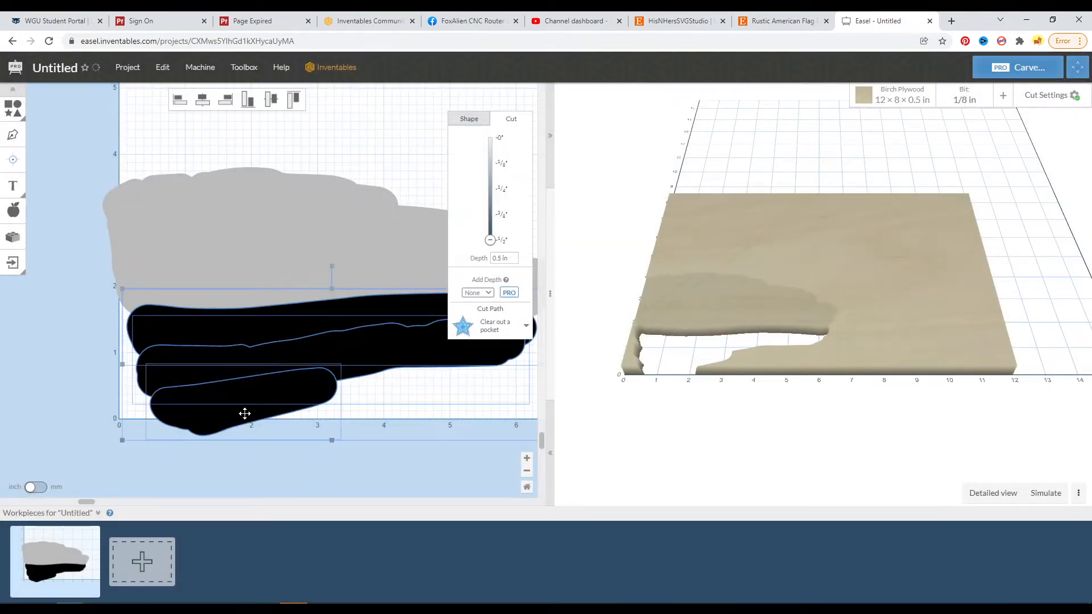
shift+click(243, 255)
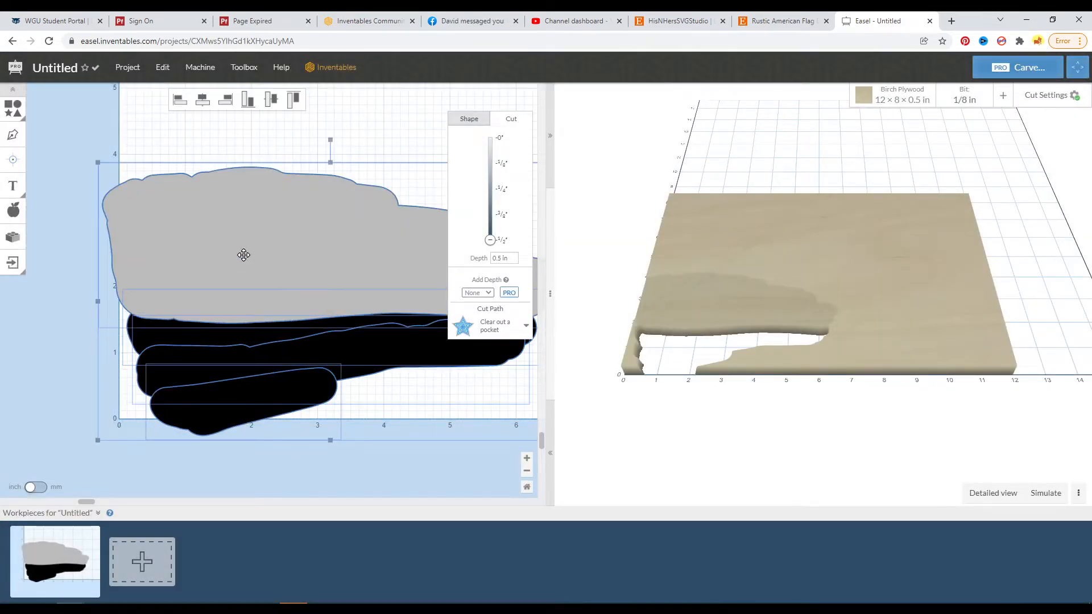
- Send the combined outline behind the flag artwork and set its cut depth to 0.22527 in
right_click(287, 247)
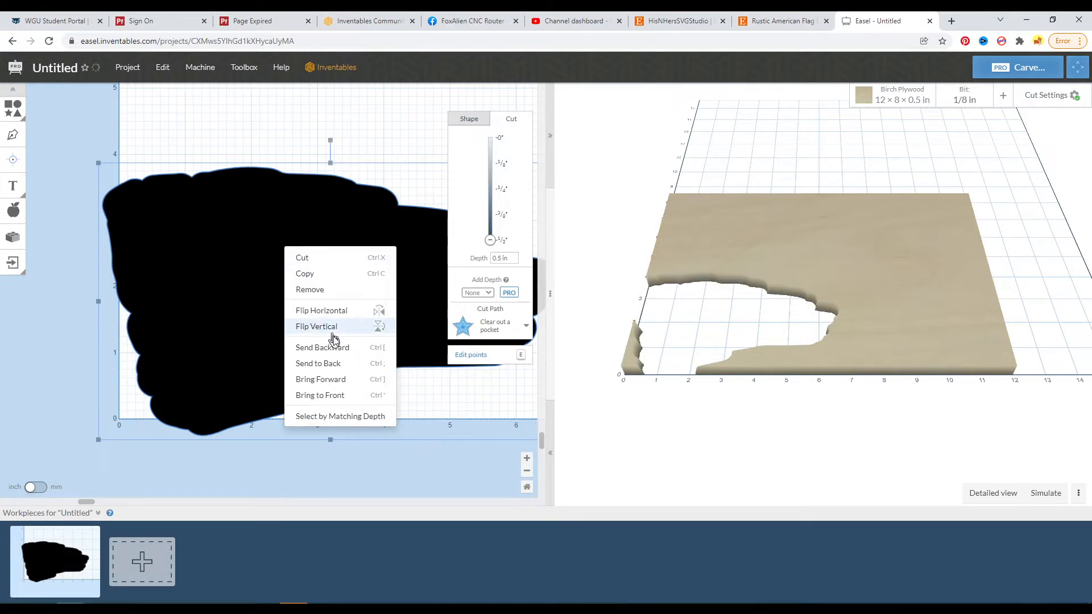
click(317, 363)
drag(490, 240, 490, 166)
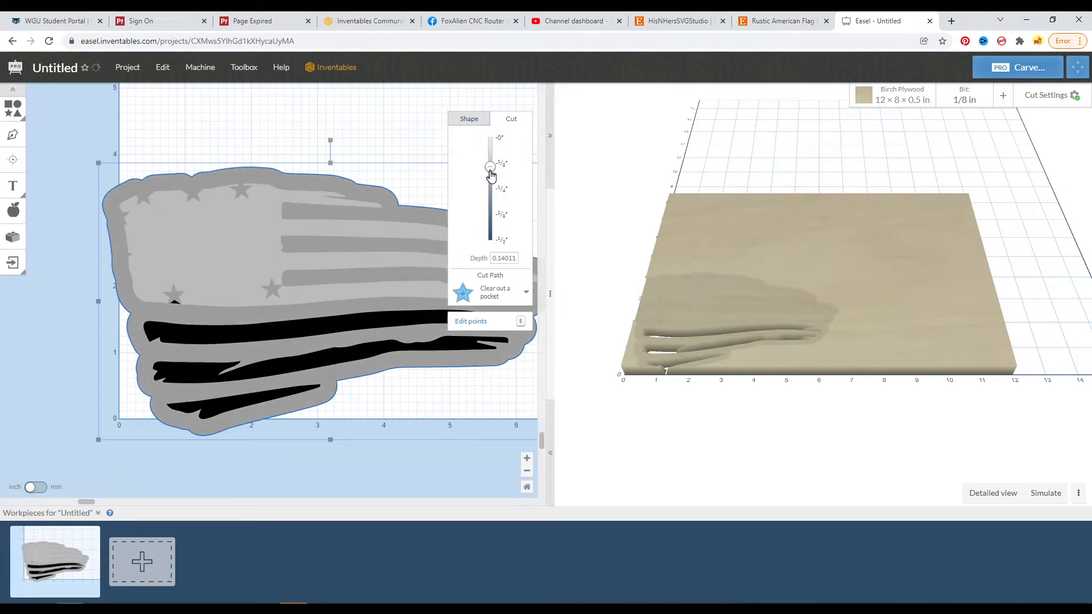
click(367, 180)
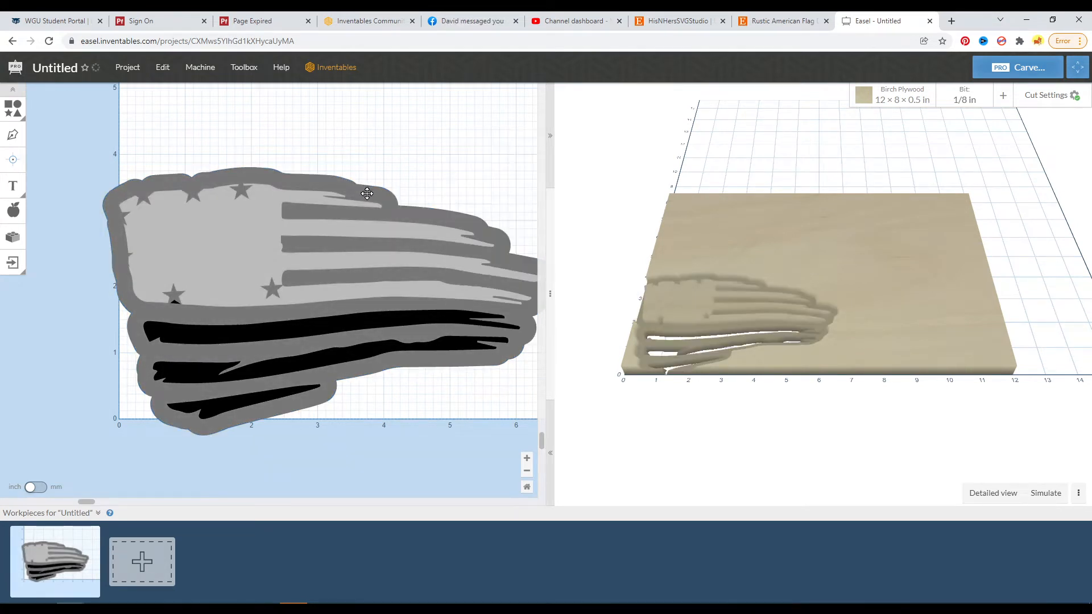
- Offset the outline inwards by 0.125 with Offsetter (v2), without keeping the original
click(436, 219)
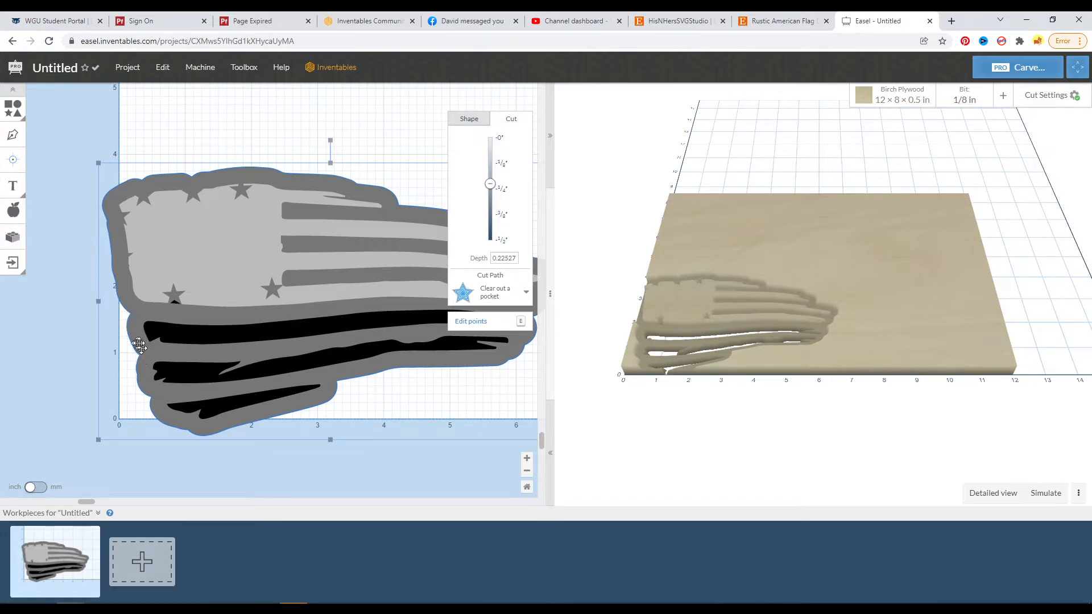
click(13, 236)
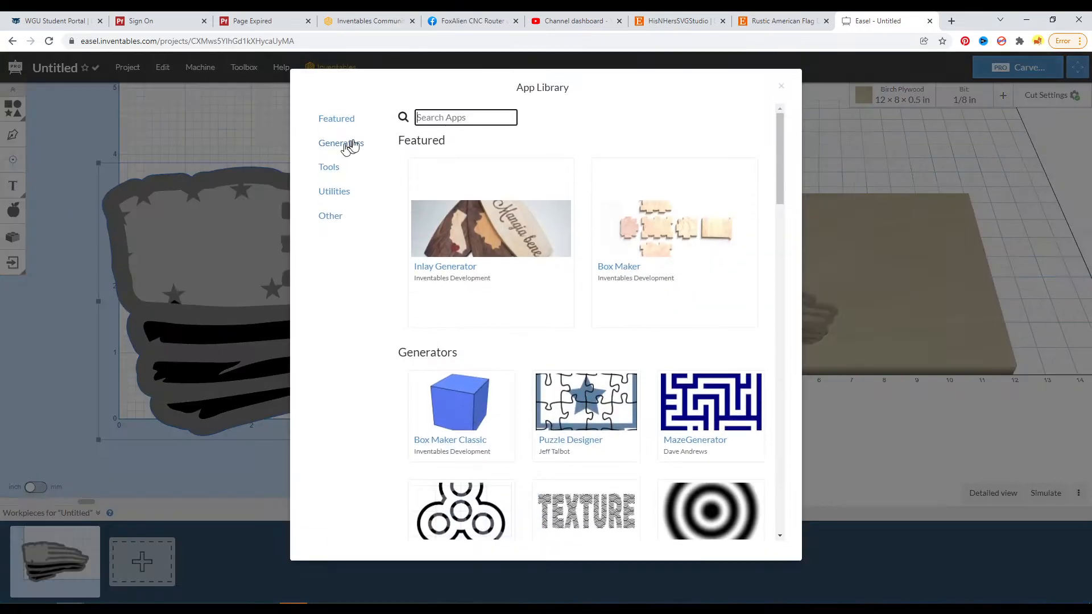
click(428, 117)
text(offs)
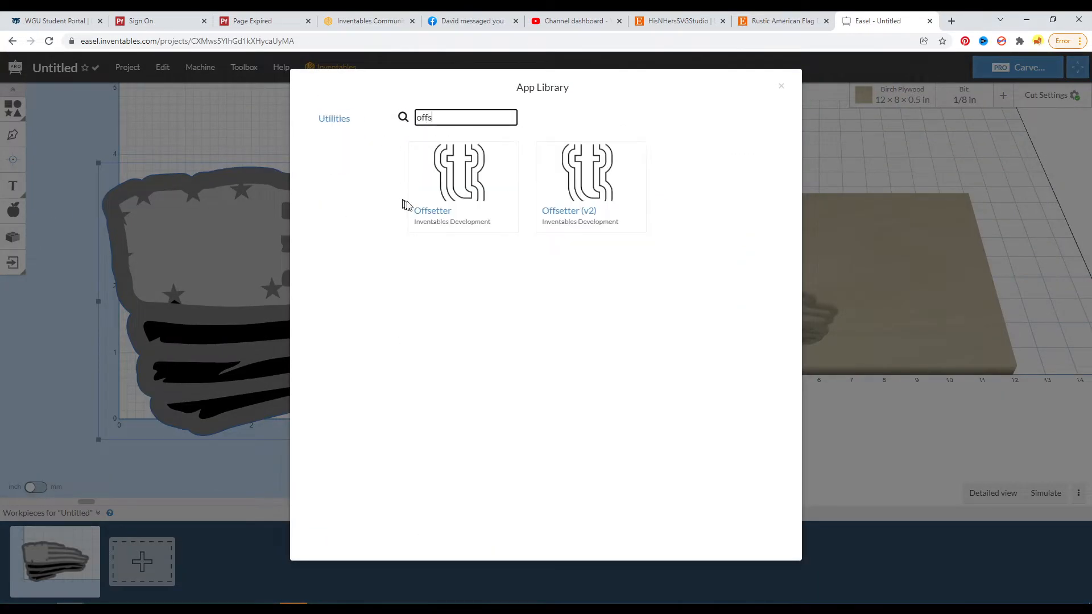
click(574, 187)
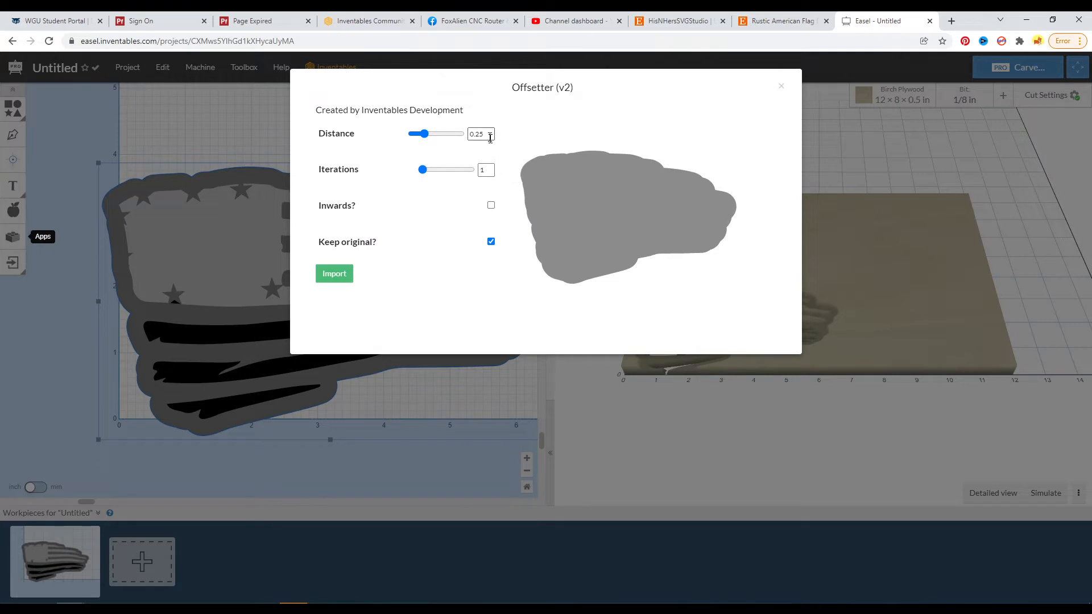
click(482, 135)
click(491, 205)
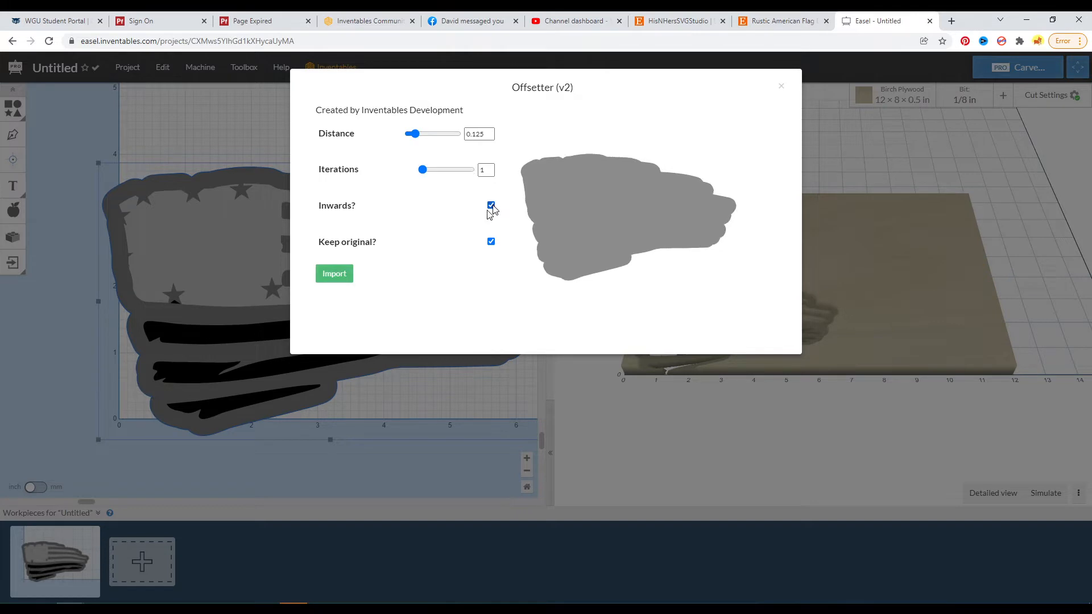
click(491, 242)
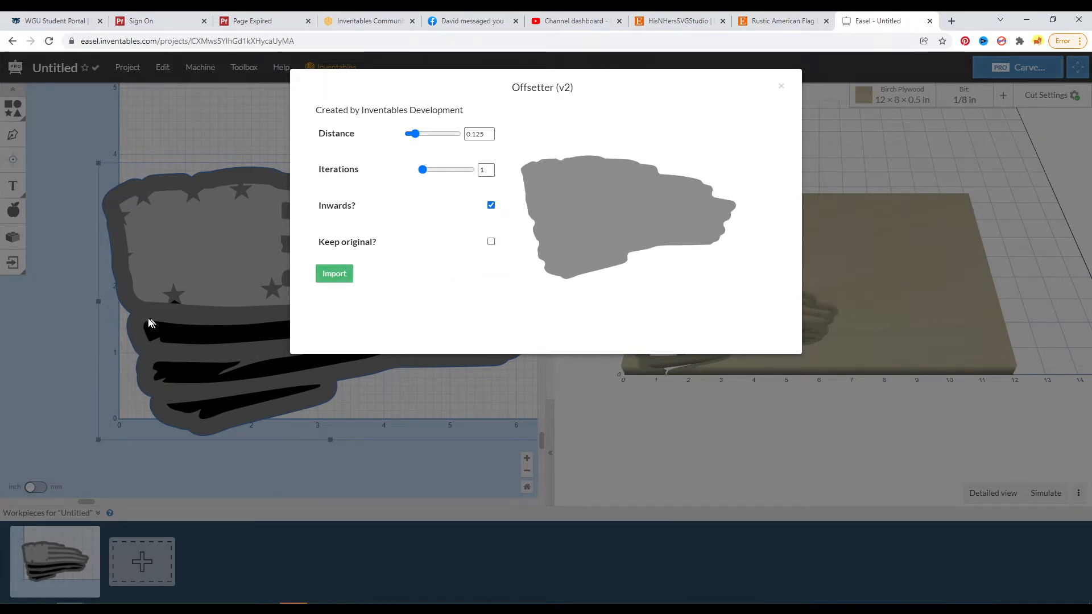
click(336, 272)
- Send the outline reduced by 0.125 to the back, behind the flag artwork
click(149, 298)
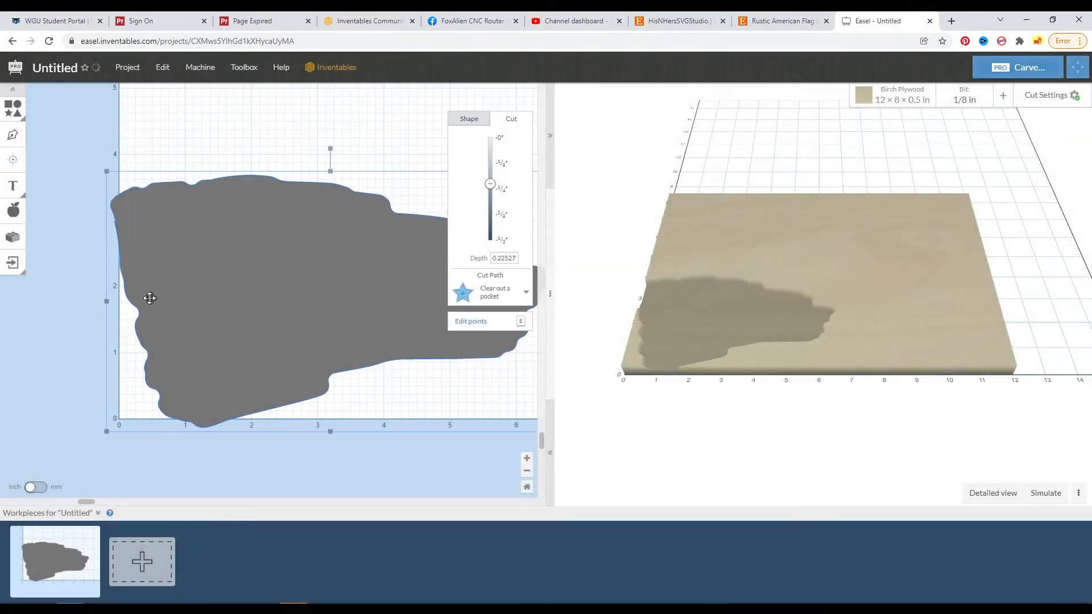
right_click(148, 298)
right_click(168, 249)
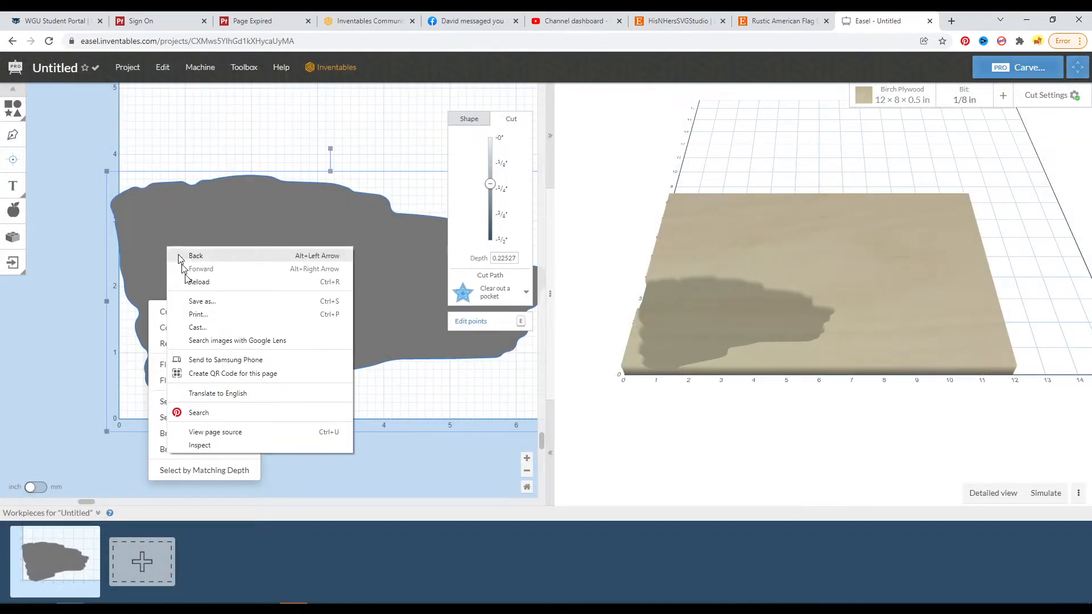
click(188, 213)
right_click(166, 204)
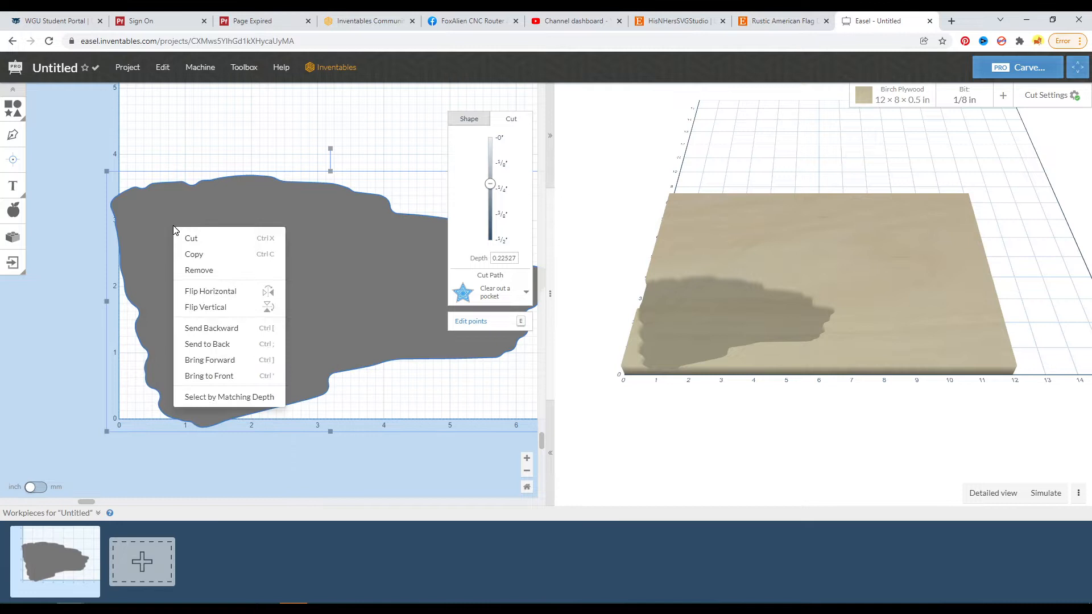
click(227, 345)
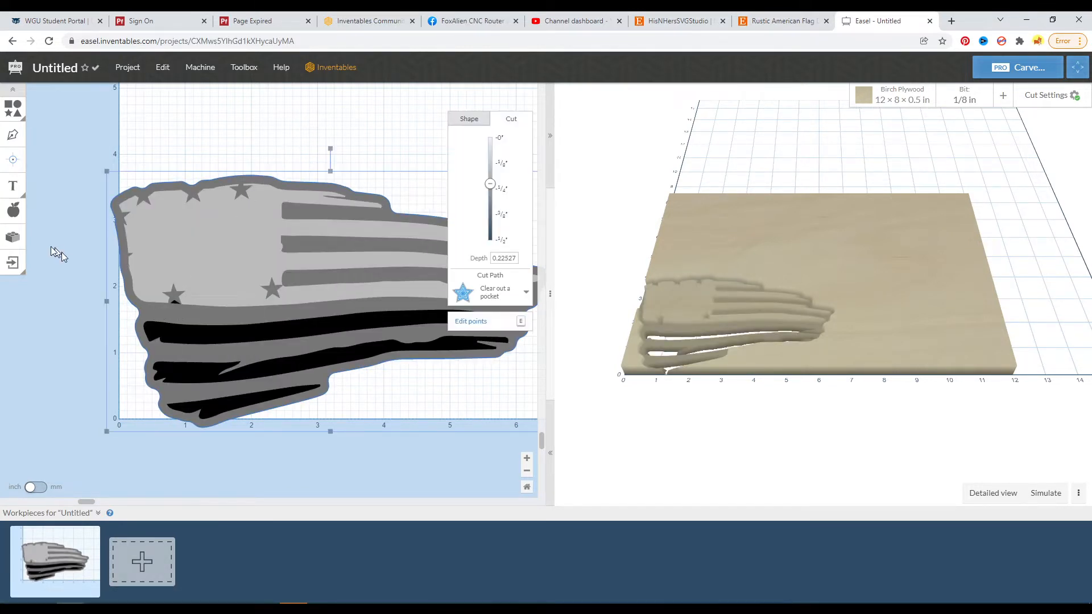
- Shrink the background outline a further 0.07 inwards with Offsetter (v2), discarding the original
click(7, 243)
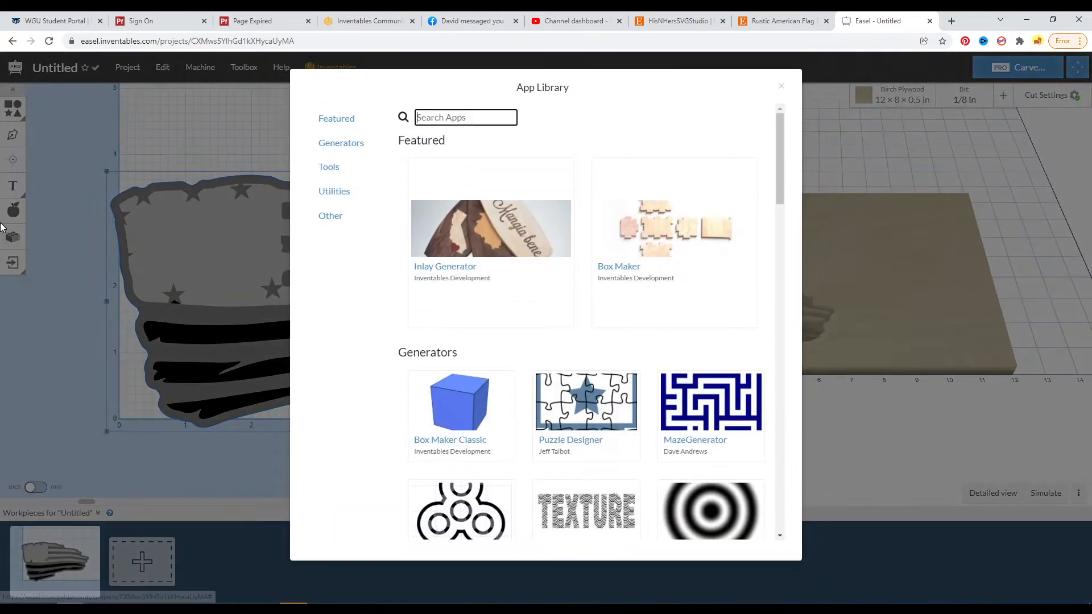
text(off)
click(620, 173)
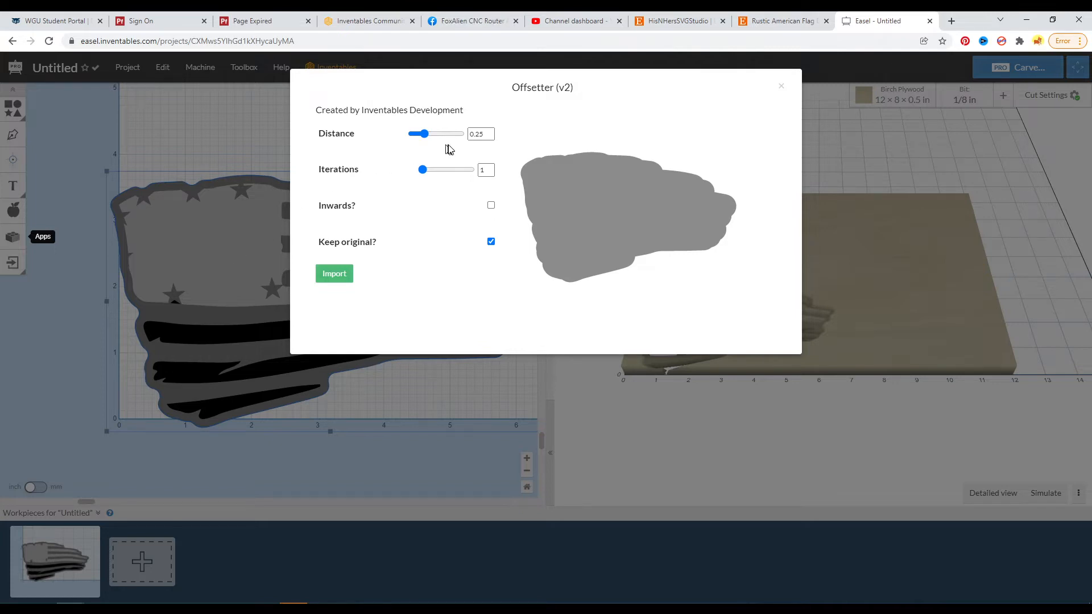
click(477, 137)
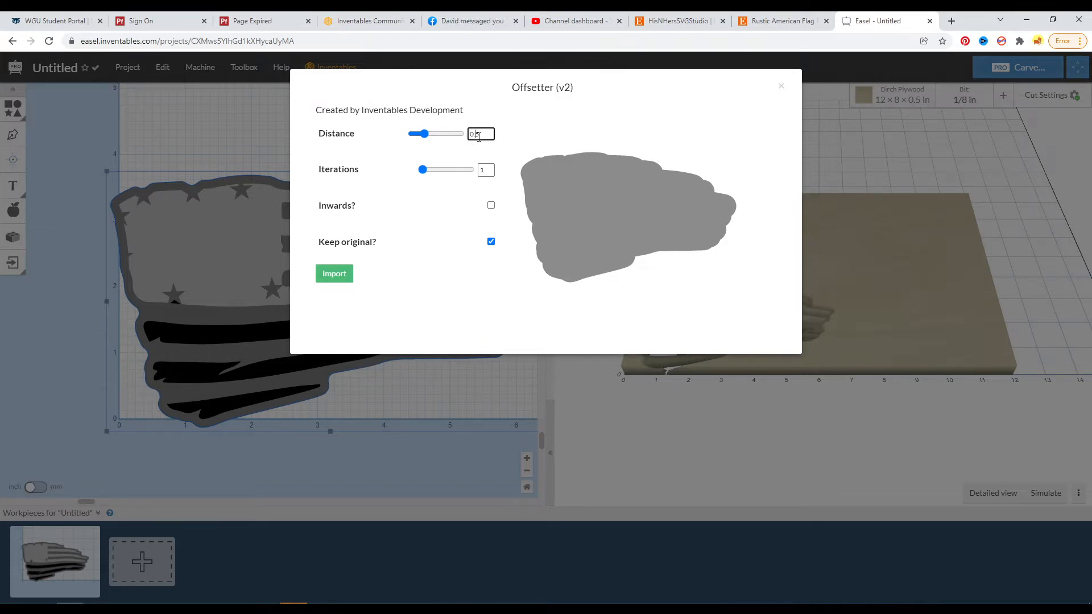
text(0.07)
click(491, 206)
click(491, 241)
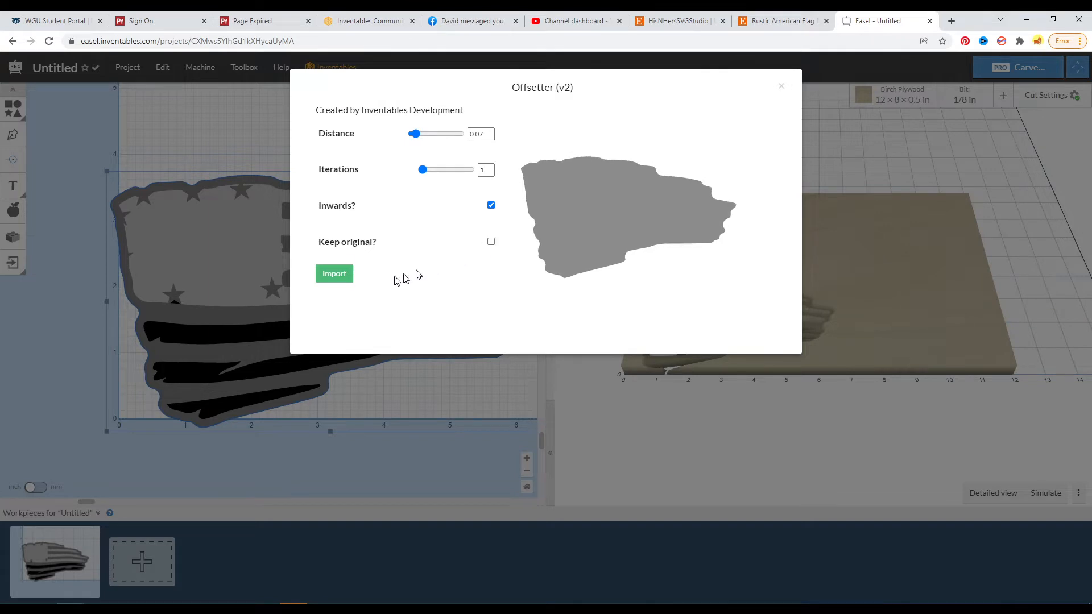
click(334, 274)
- Send the newly tightened outline behind the flag body and stripes
click(209, 214)
right_click(222, 214)
click(199, 122)
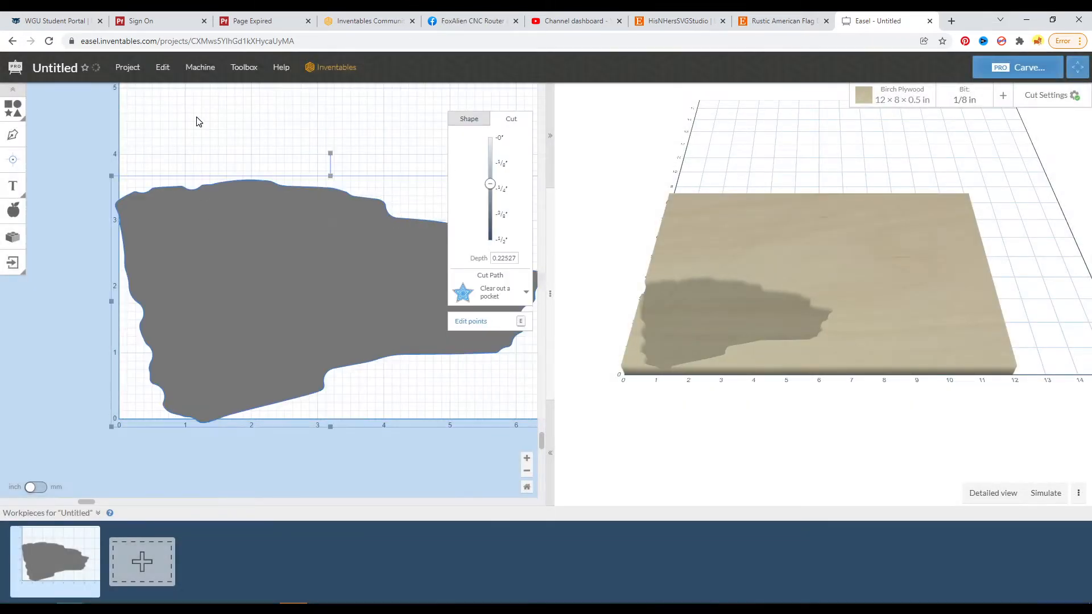
right_click(223, 195)
click(246, 307)
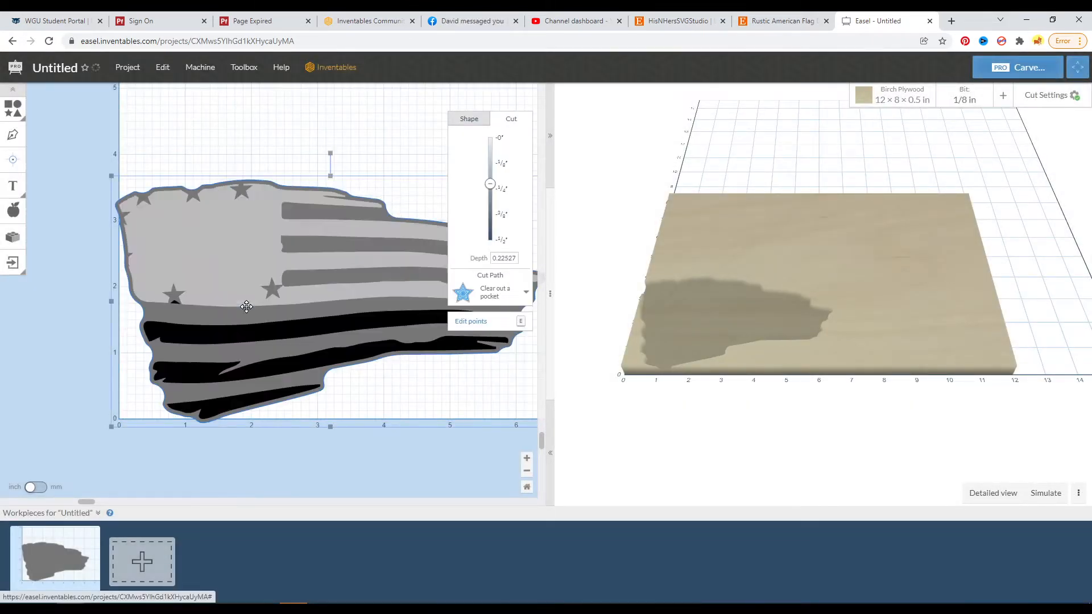
click(209, 158)
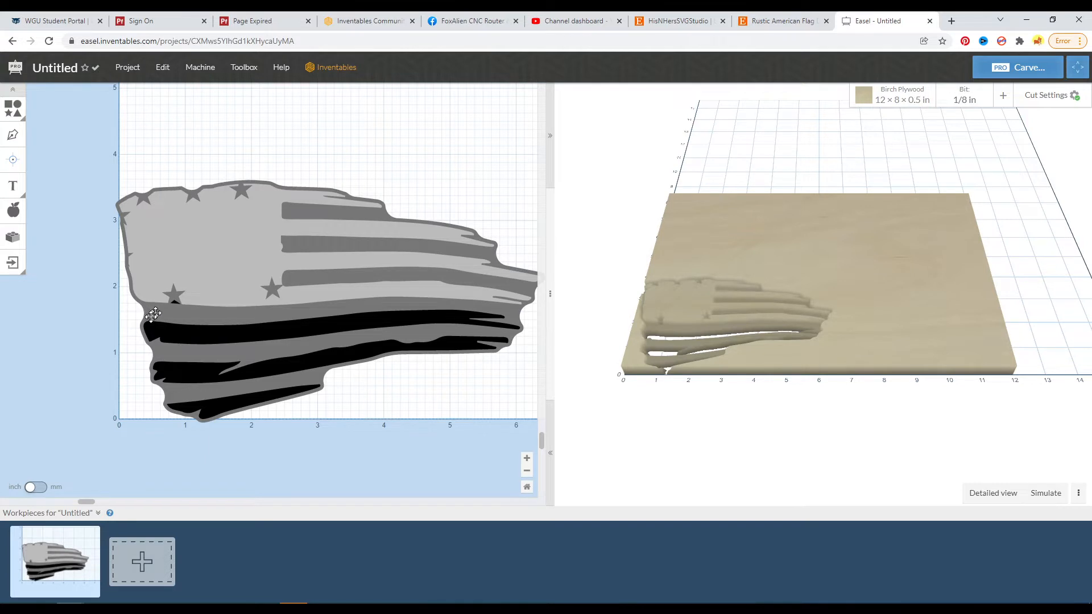
- Reduce the cut depth of the flag body and the three lower stripes to zero
click(168, 338)
shift+click(212, 376)
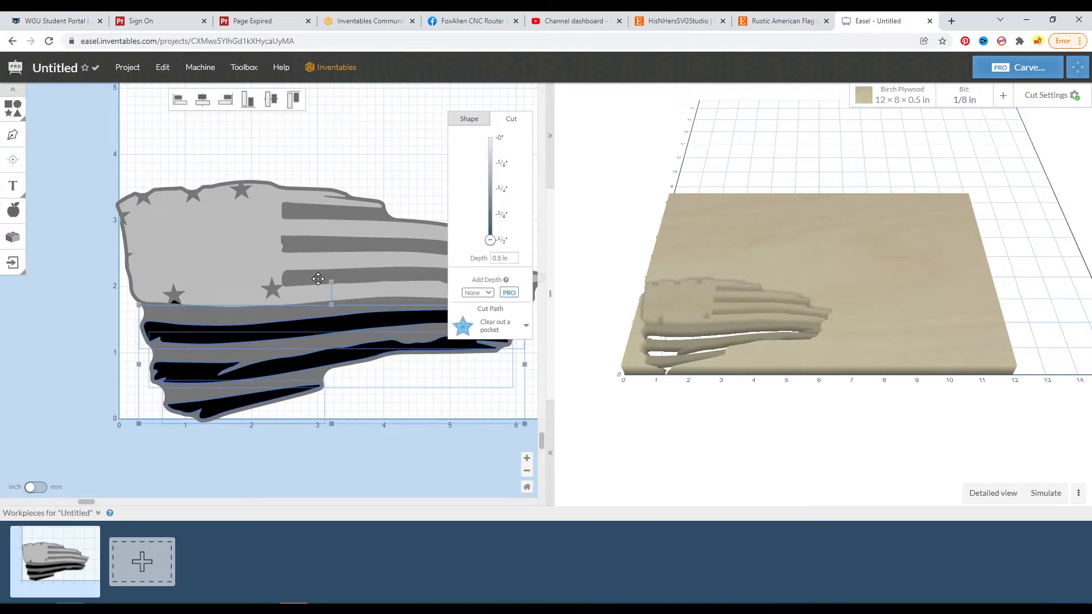
shift+click(318, 260)
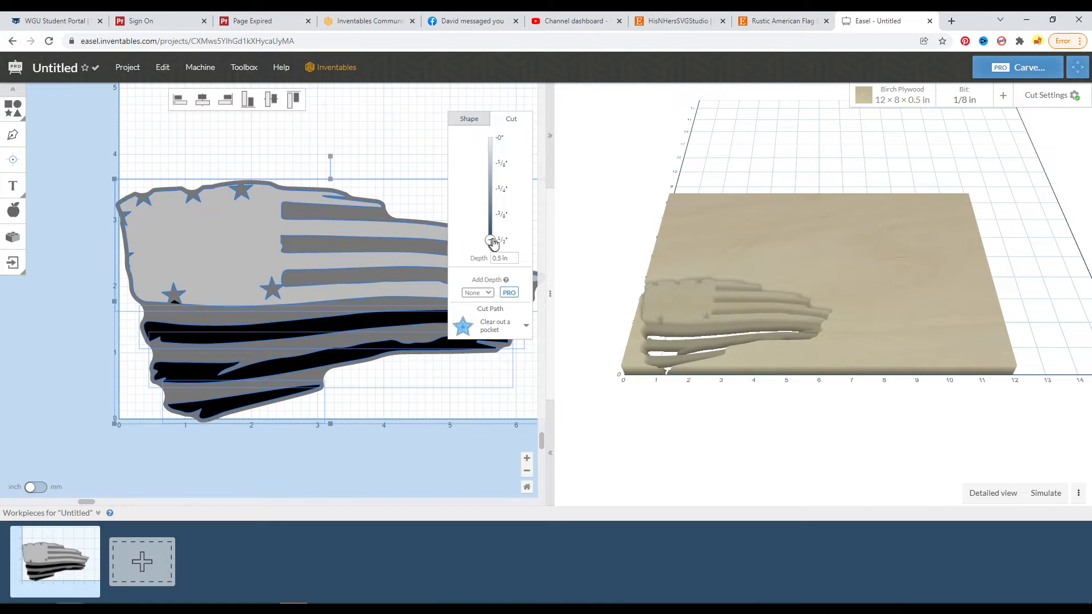
drag(490, 239, 490, 155)
drag(302, 139, 375, 446)
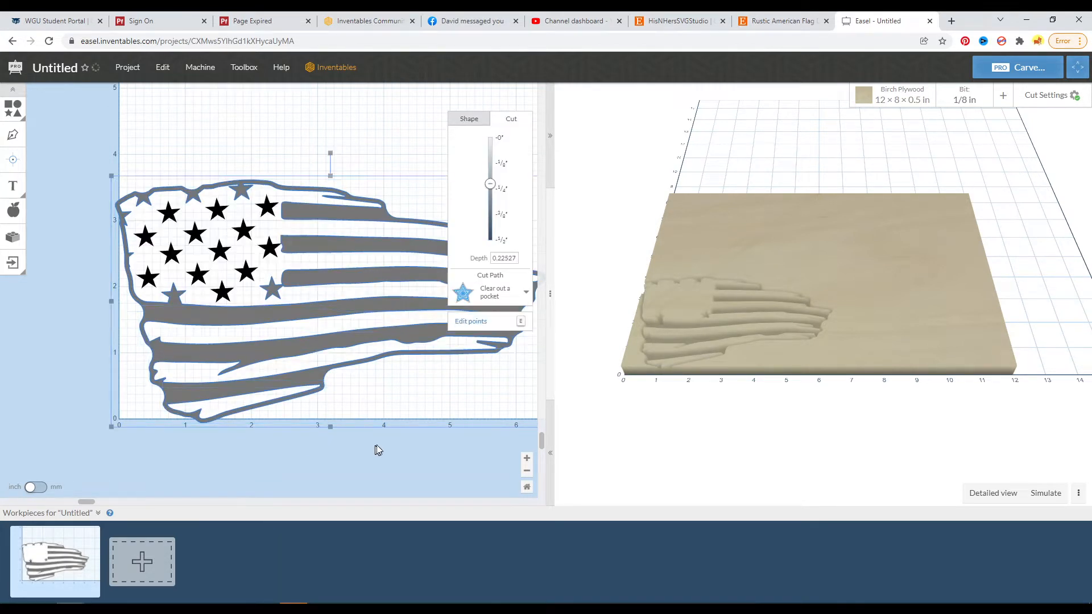
click(288, 120)
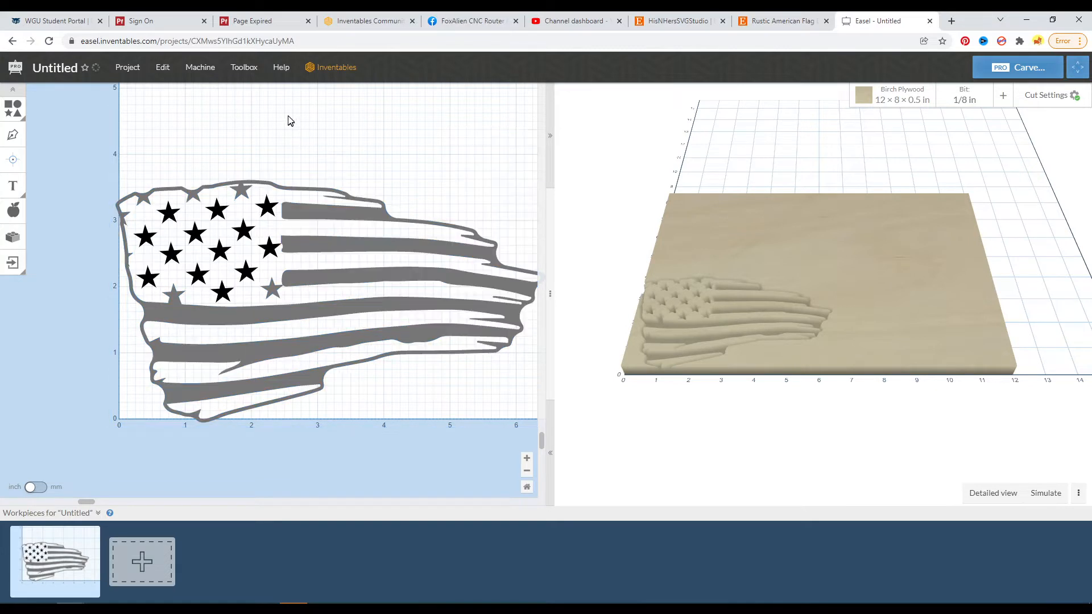
- Examine the carved flag and its recessed outline up close in the 3D preview
click(305, 211)
click(378, 187)
drag(673, 340, 646, 377)
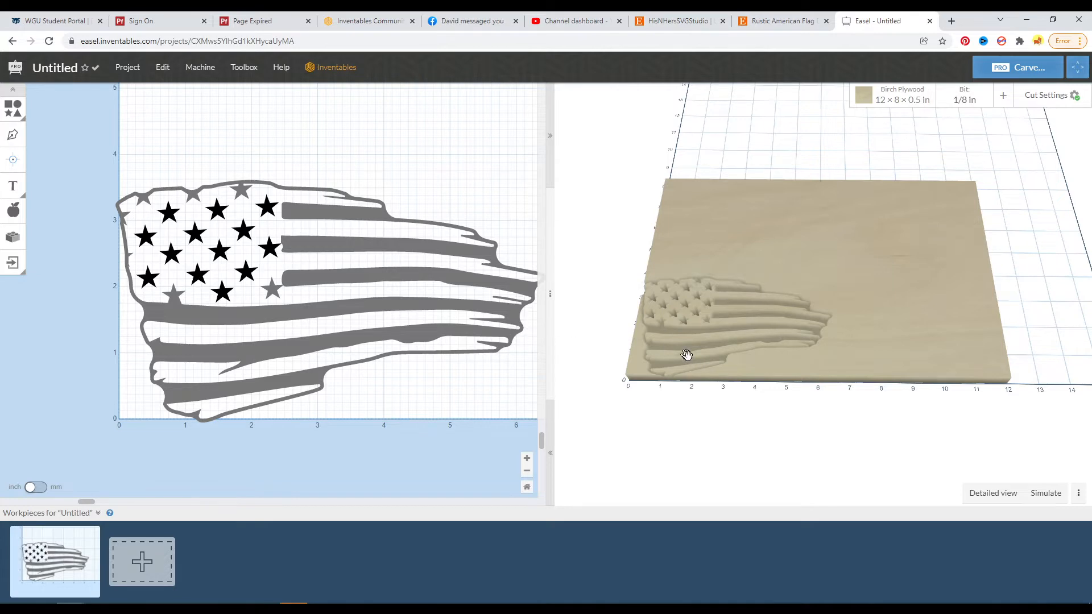
scroll(688, 364, up, 3)
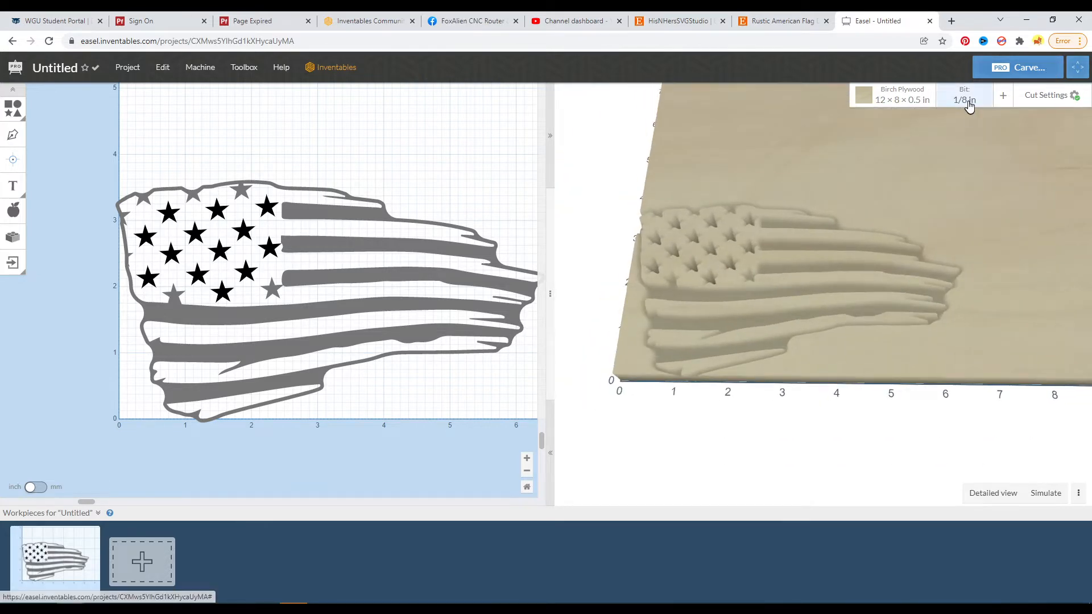
- Change the carving bit to the 60 Deg x 1/4 in V-bit
click(965, 101)
scroll(864, 419, down, 6)
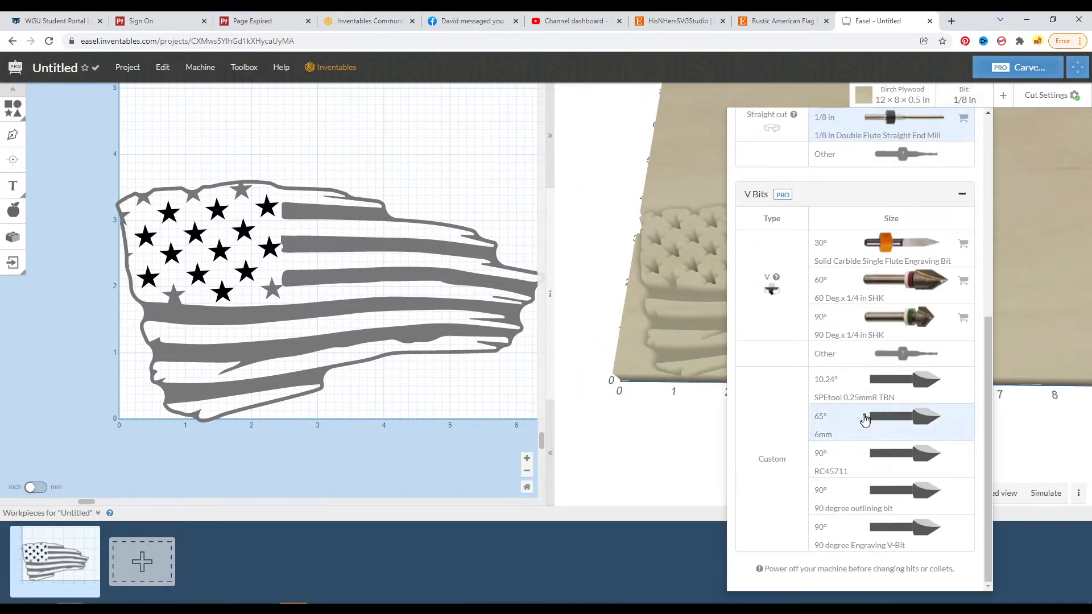
click(847, 284)
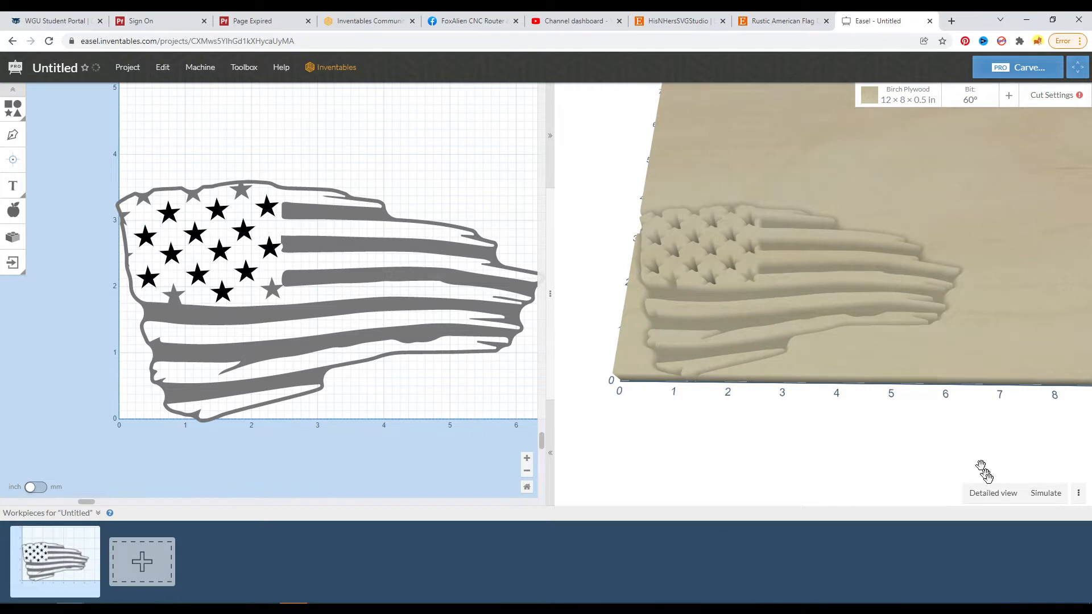
- Generate the detailed 3D preview and inspect how the flag's stars, stripes and outline carve
click(984, 481)
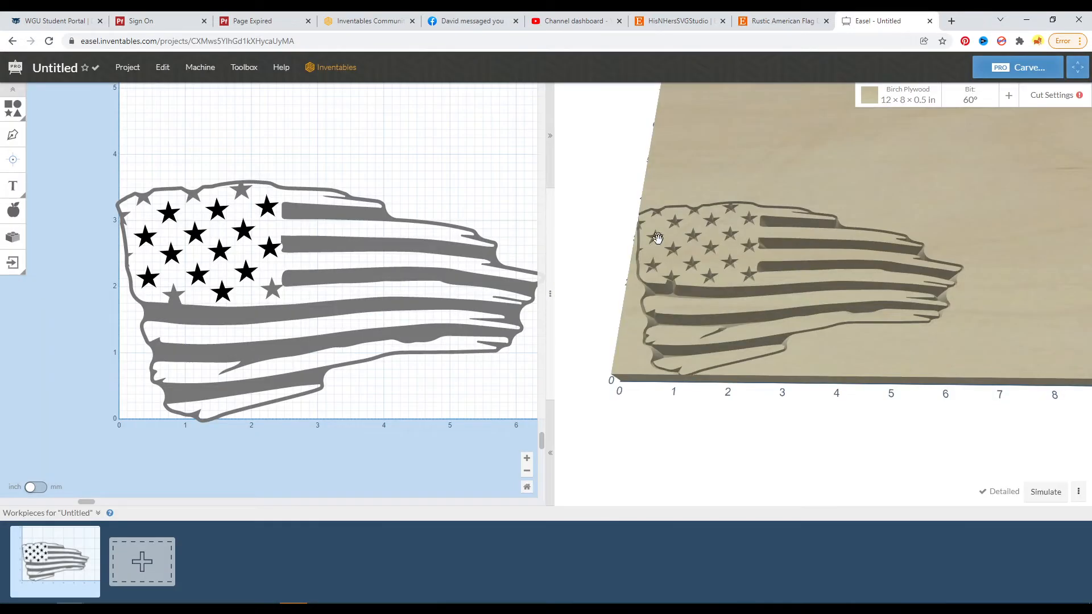
drag(657, 237, 650, 243)
scroll(651, 240, up, 5)
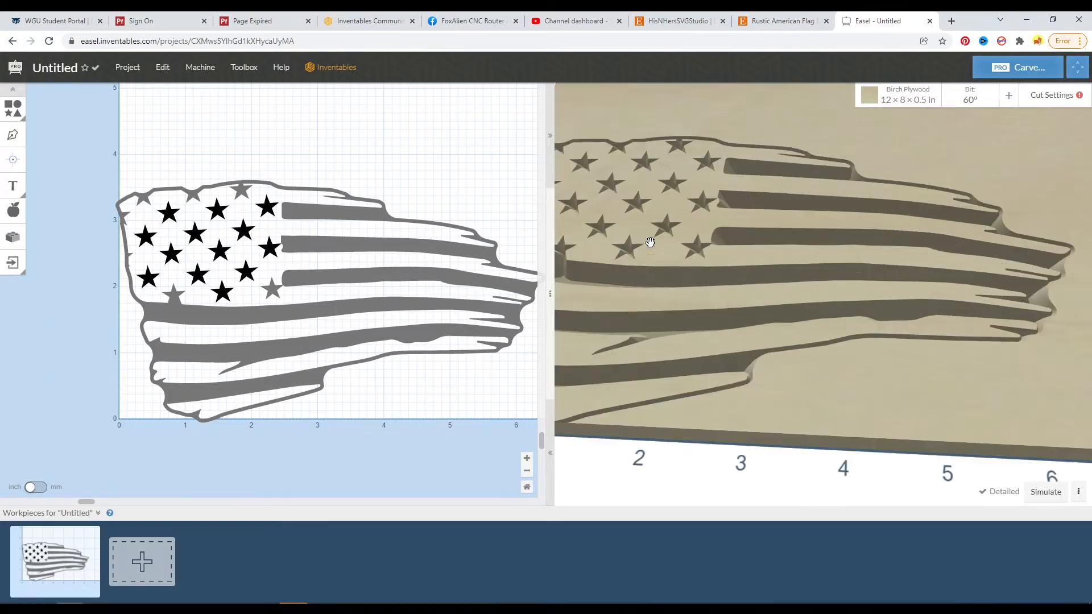
drag(686, 280, 685, 316)
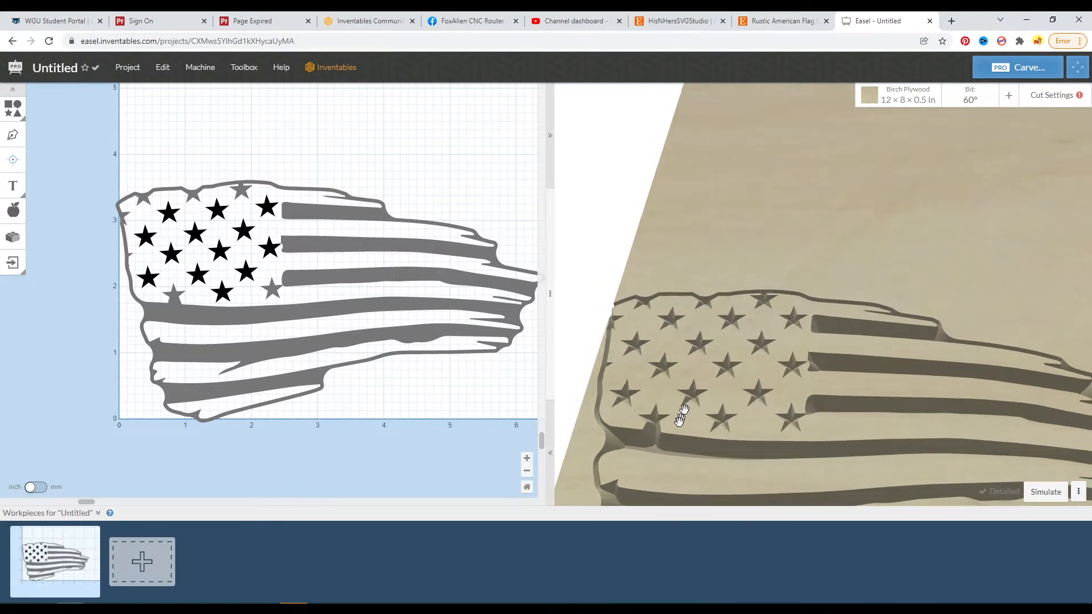
drag(677, 420, 668, 451)
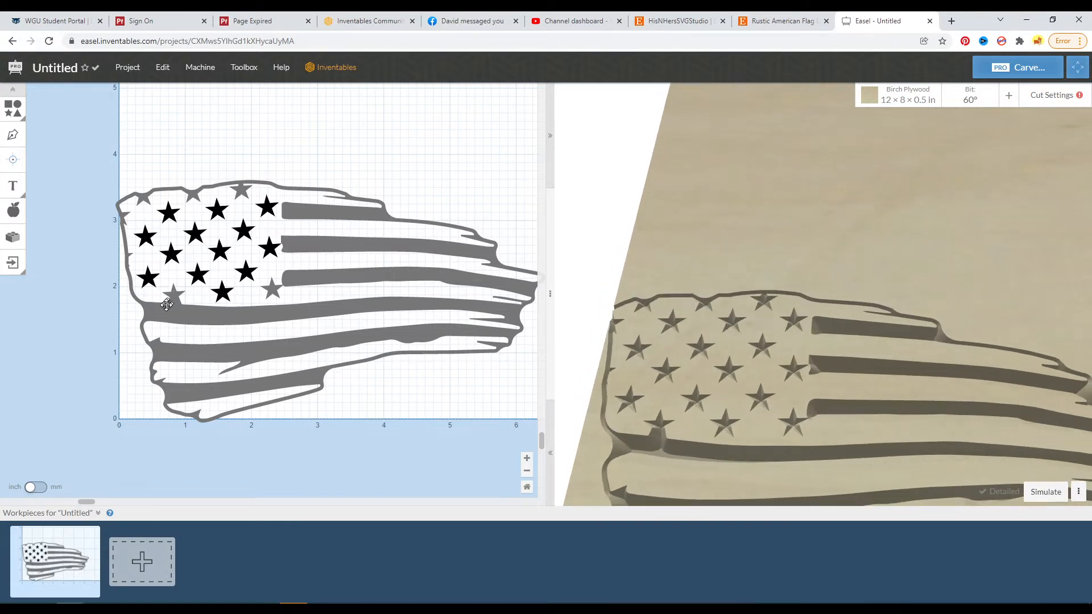
- Undo the bit change and the edit made just before it
click(130, 308)
key(ctrl+z)
key(ctrl+z)
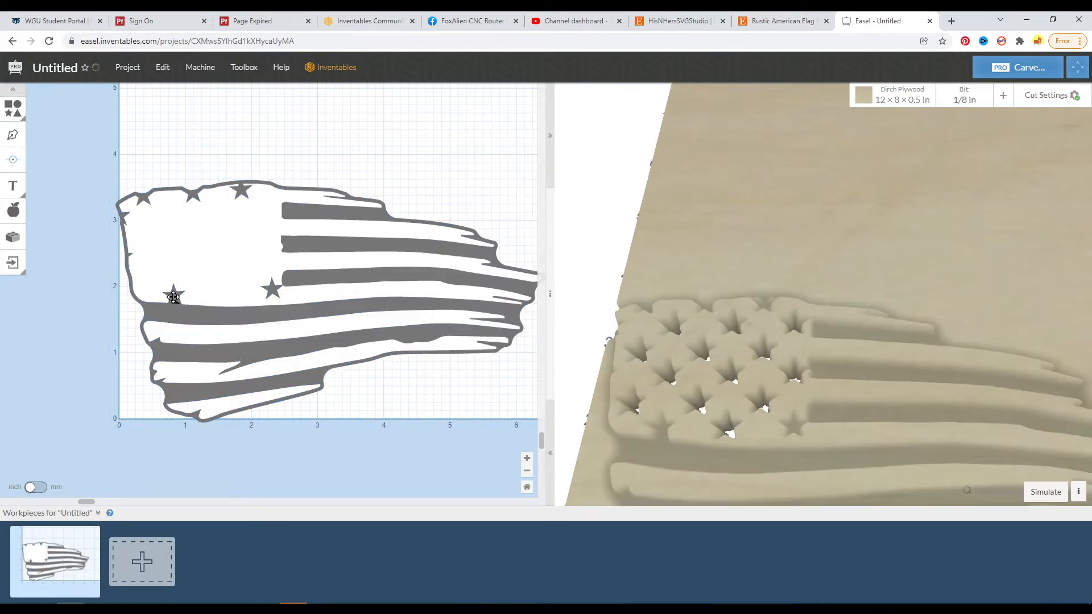
- Set the cut depth of the small triangle between the lower-left star's legs and the stripe to 0
scroll(173, 296, up, 5)
click(193, 314)
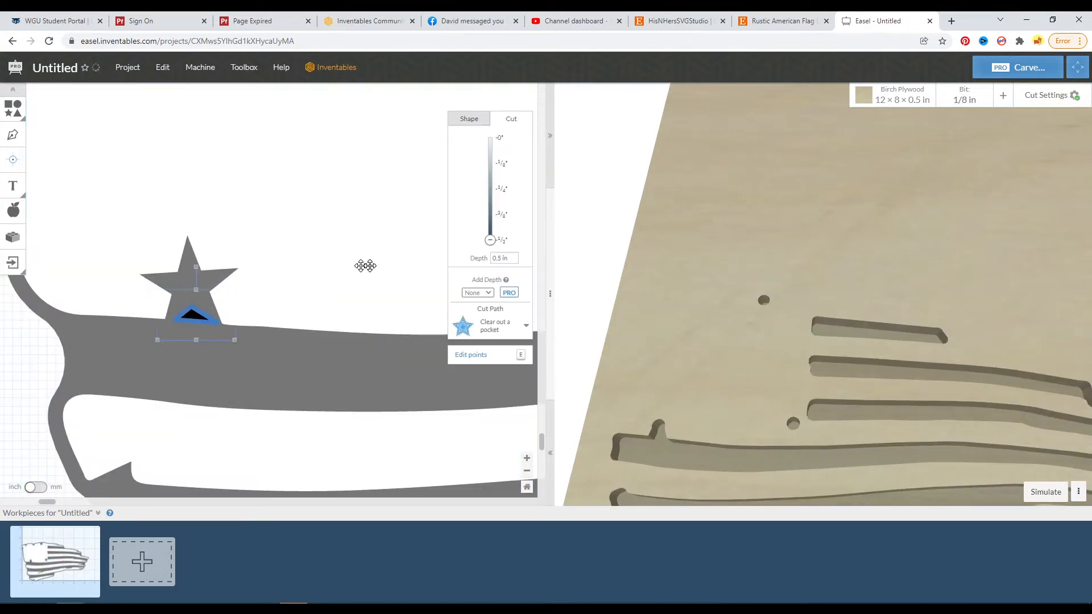
drag(490, 239, 490, 138)
scroll(323, 232, down, 5)
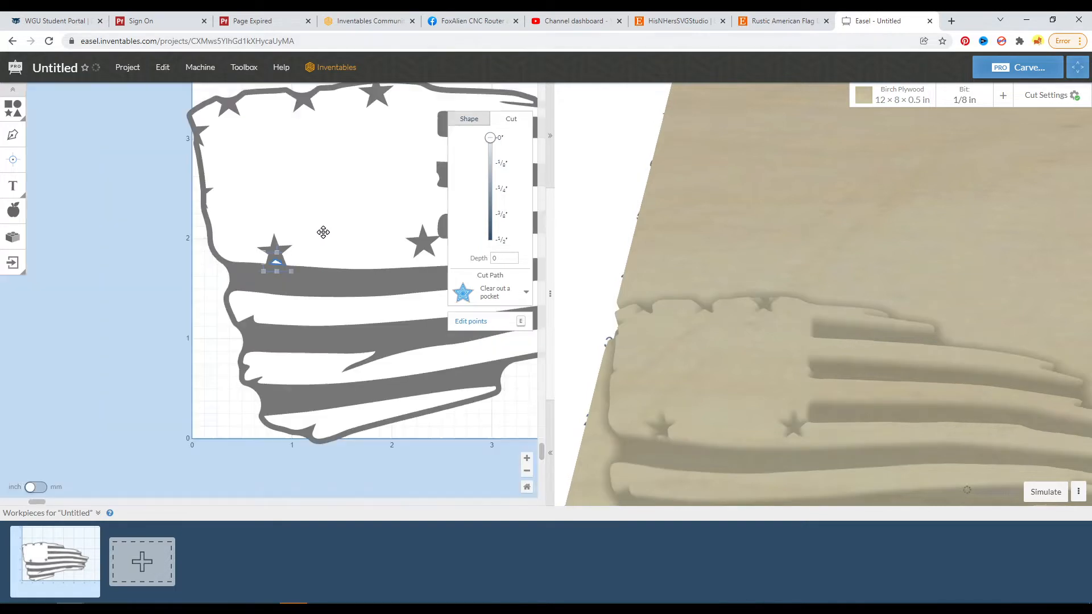
- Try to combine all the flag pieces into a single shape
scroll(323, 232, down, 3)
drag(224, 125, 591, 408)
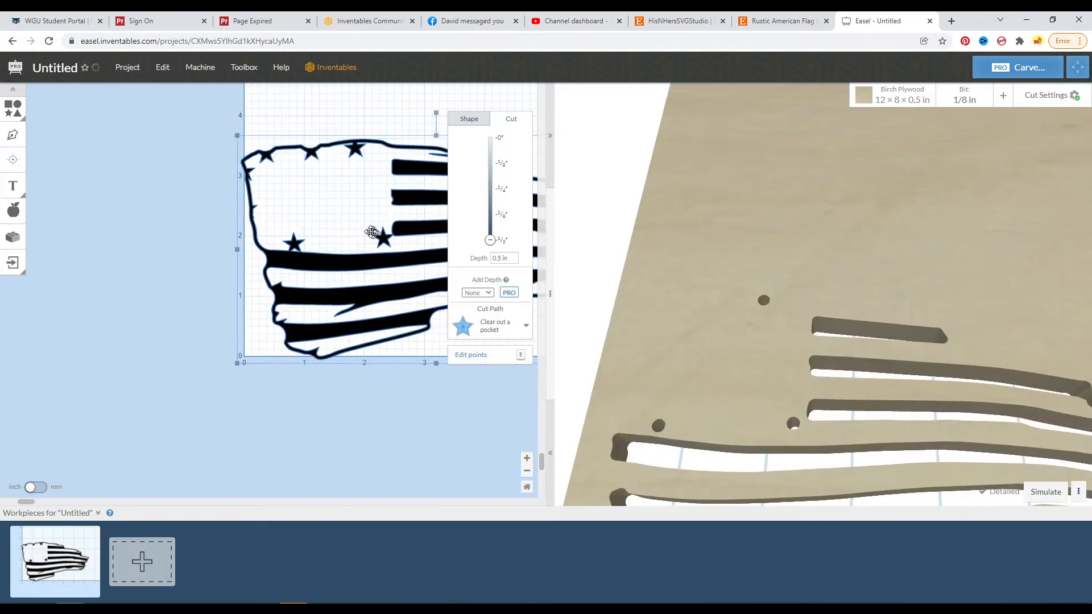
click(155, 222)
scroll(155, 238, down, 3)
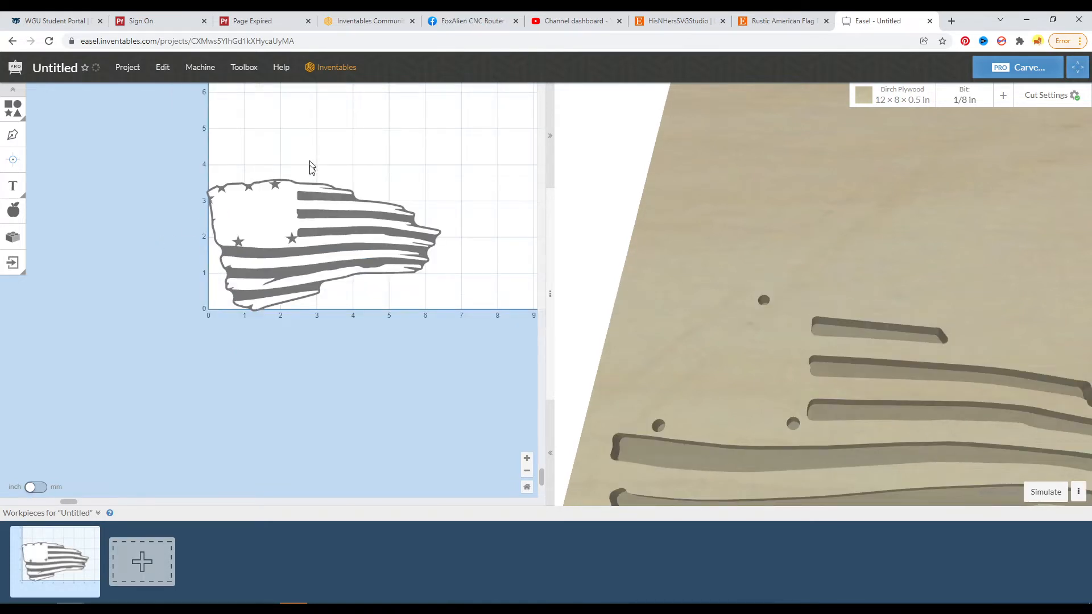
- Combine the flag outline, body and stripes into one shape, leaving the separate inner stars out
drag(309, 166, 402, 373)
scroll(229, 260, up, 5)
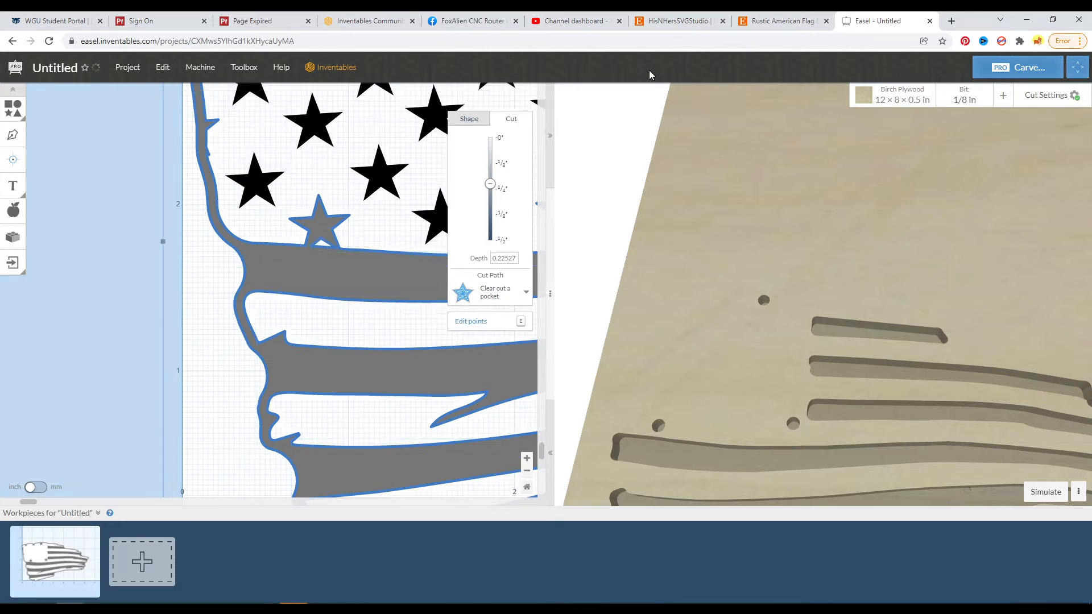
scroll(178, 194, down, 3)
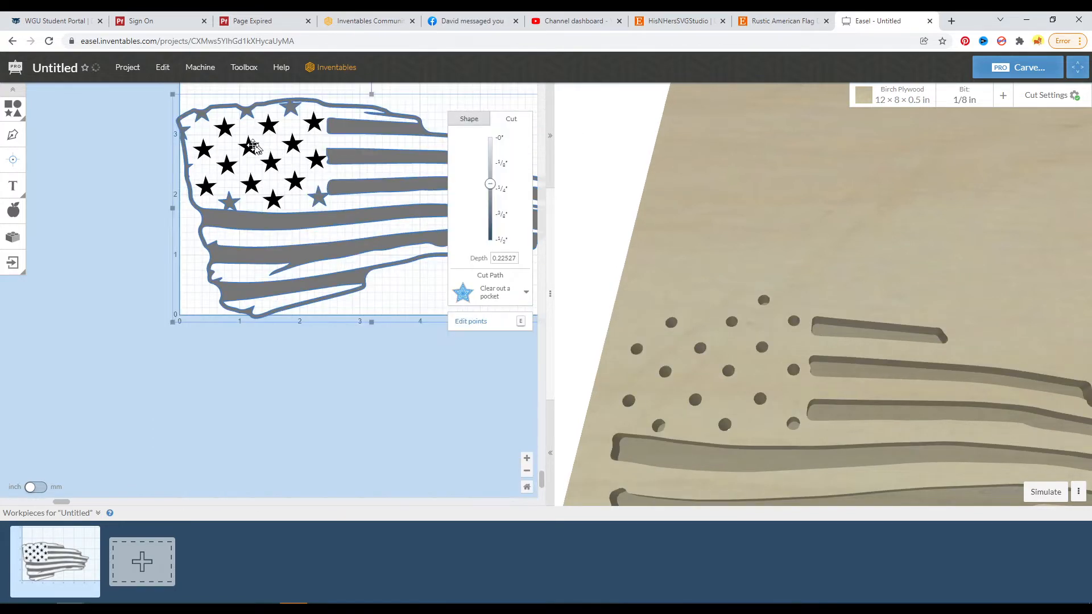
- Select the inner stars by matching depth, combine them with the flag shape, and set the cut depth to 0.13187 in
click(249, 147)
click(163, 68)
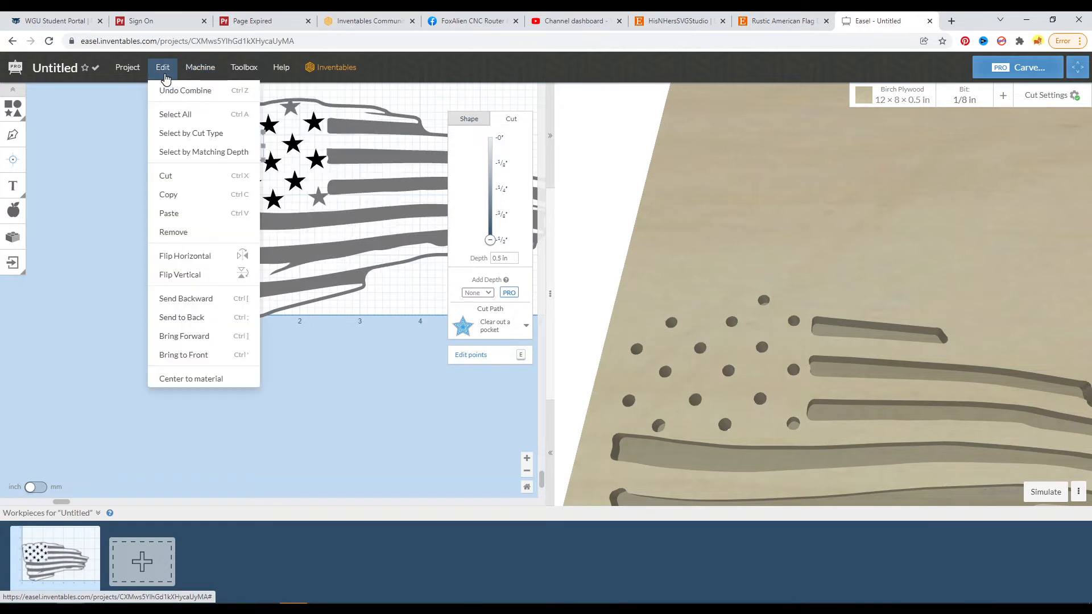
click(191, 150)
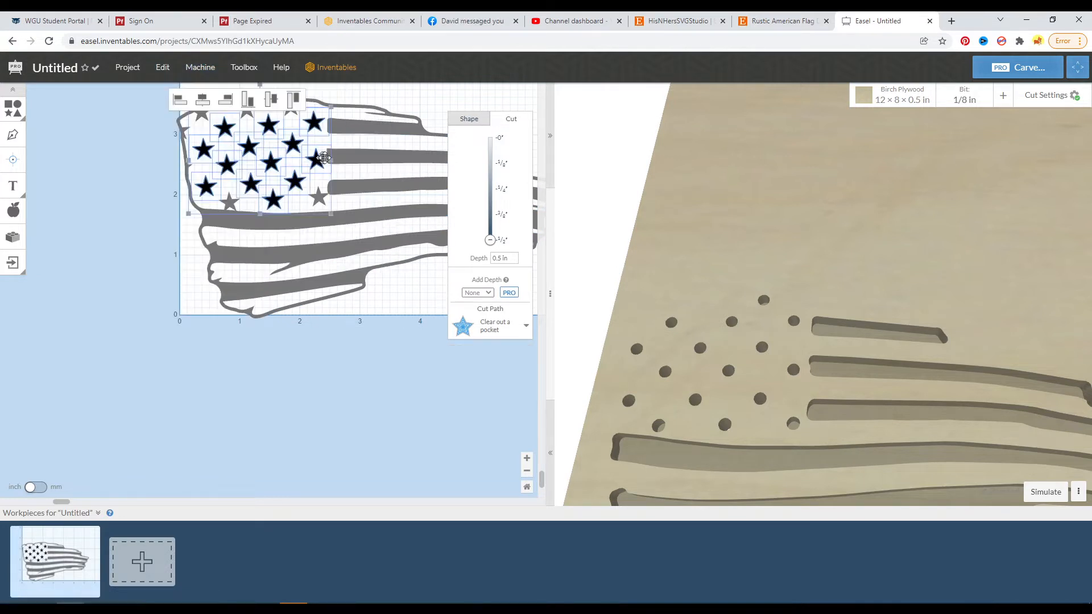
shift+click(352, 156)
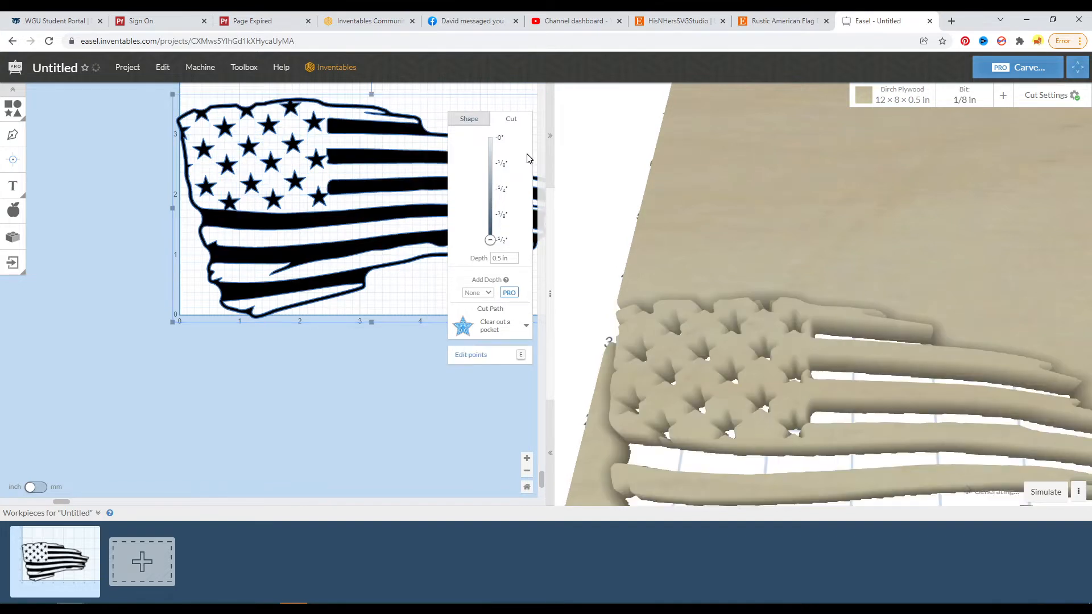
drag(491, 177, 493, 164)
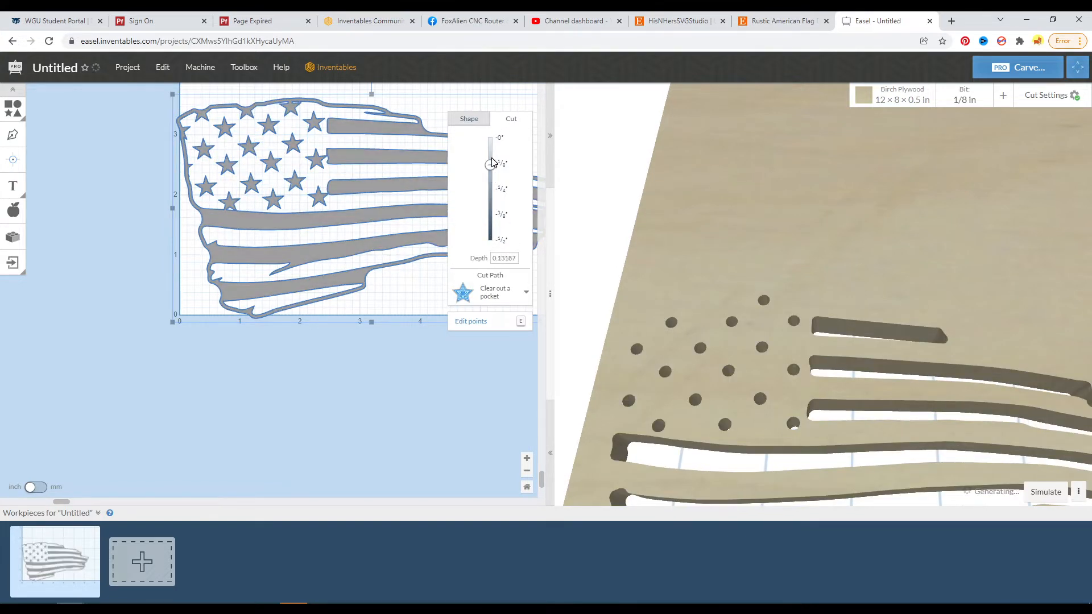
- Switch to the 60 Deg x 1/4 in V-bit and inspect the carved stars and outline in the 3D preview
click(967, 97)
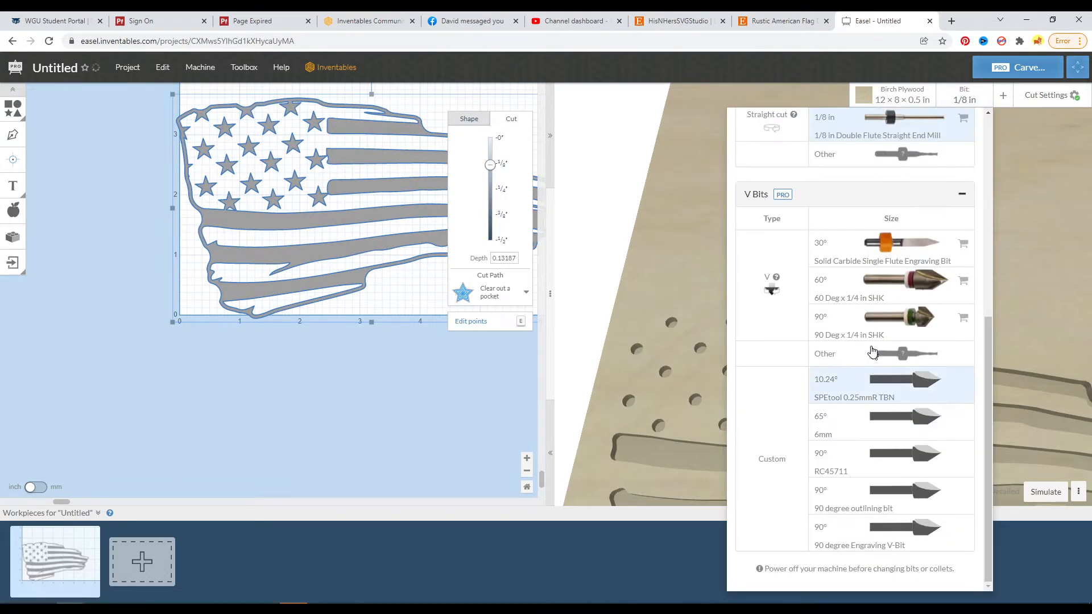
click(904, 281)
click(703, 304)
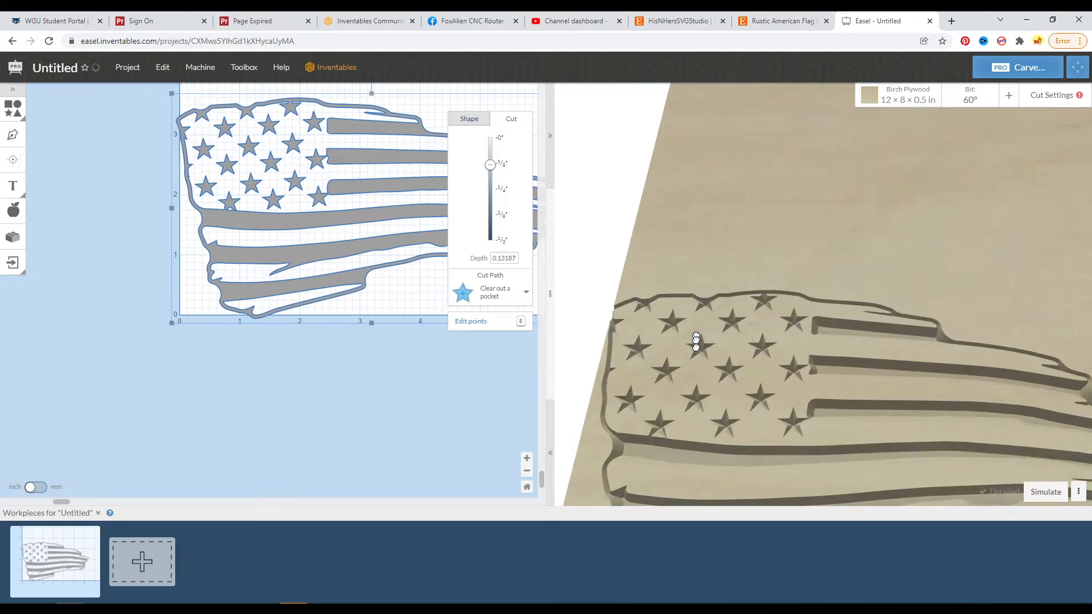
scroll(799, 407, up, 5)
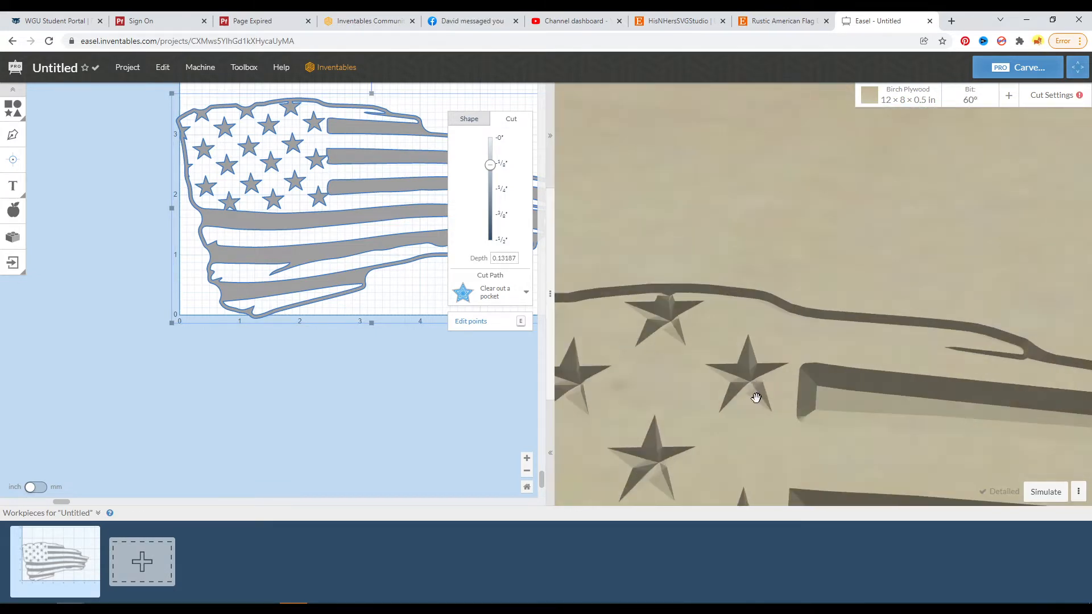
scroll(730, 383, up, 2)
drag(730, 382, 737, 342)
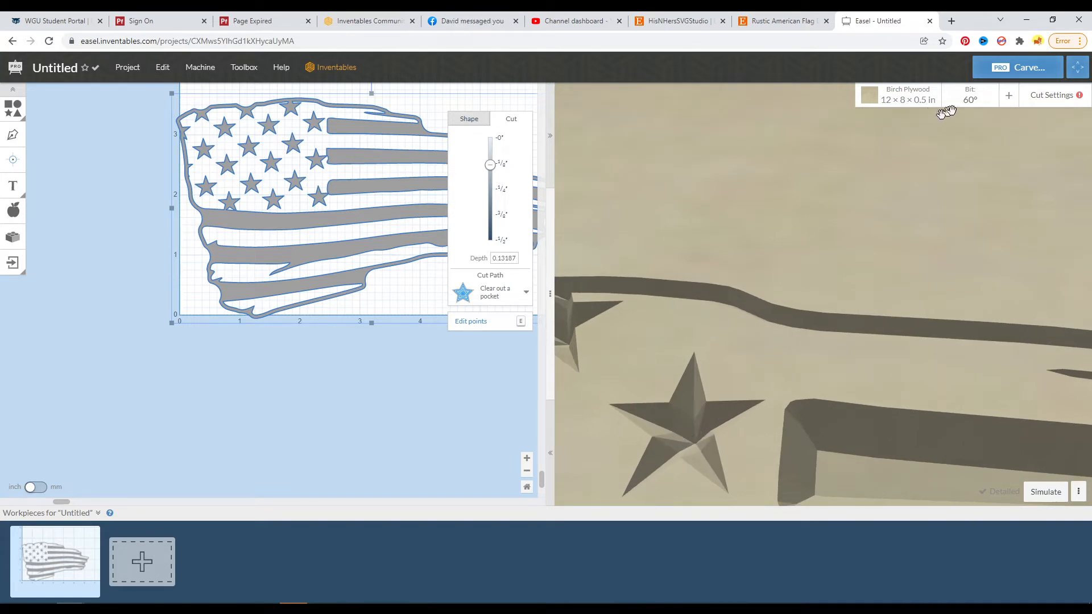
- Try the 90 Deg x 1/4 in V-bit and examine a star's facets and the outline up close
click(976, 104)
click(872, 338)
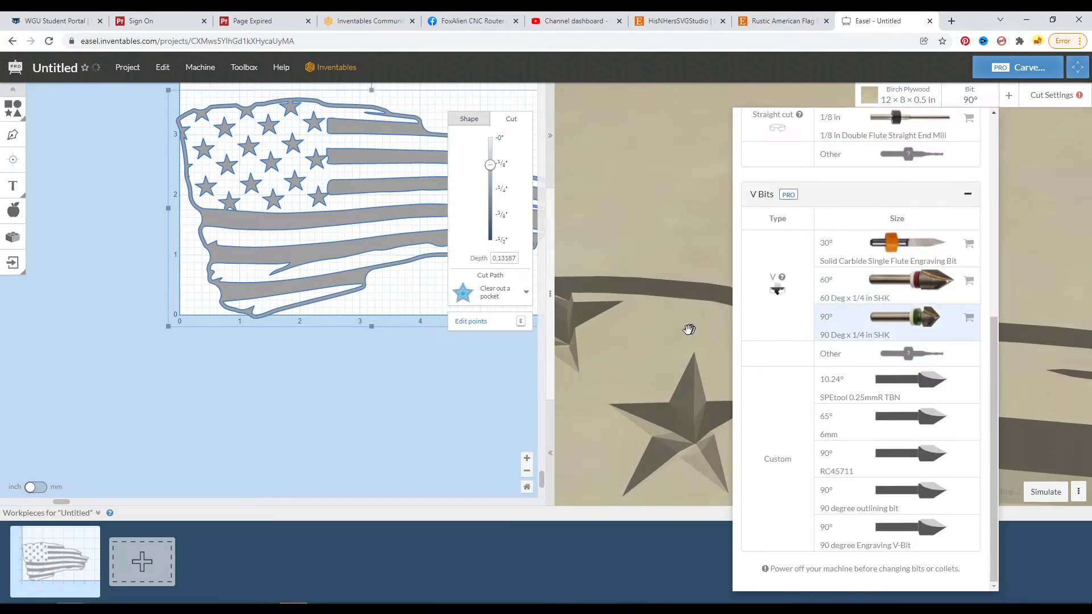
click(685, 330)
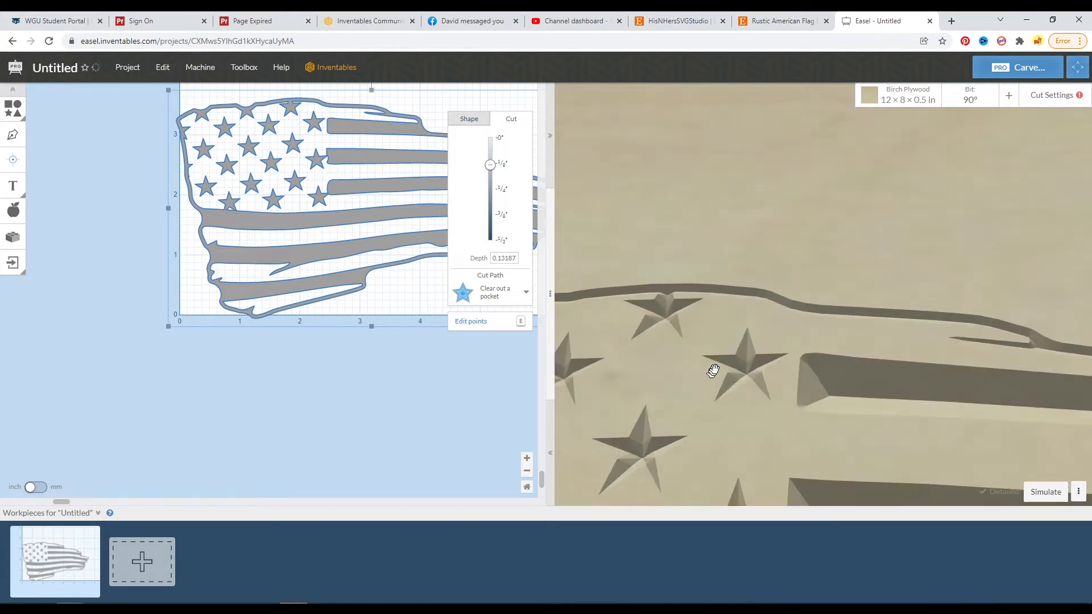
scroll(713, 370, up, 3)
drag(705, 401, 705, 362)
scroll(688, 391, up, 4)
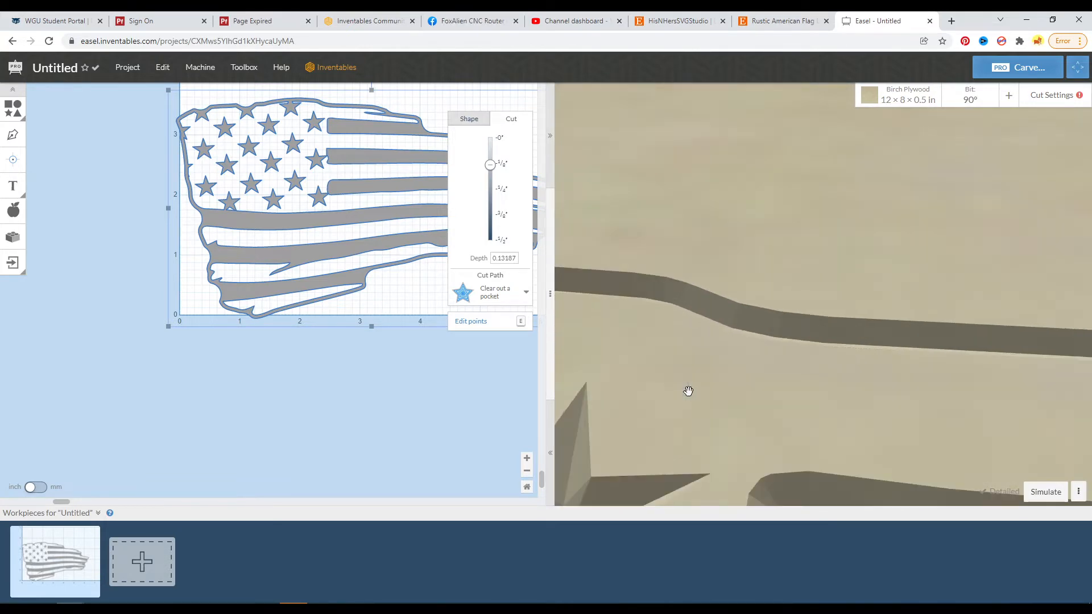
right_drag(688, 391, 750, 324)
scroll(264, 135, up, 6)
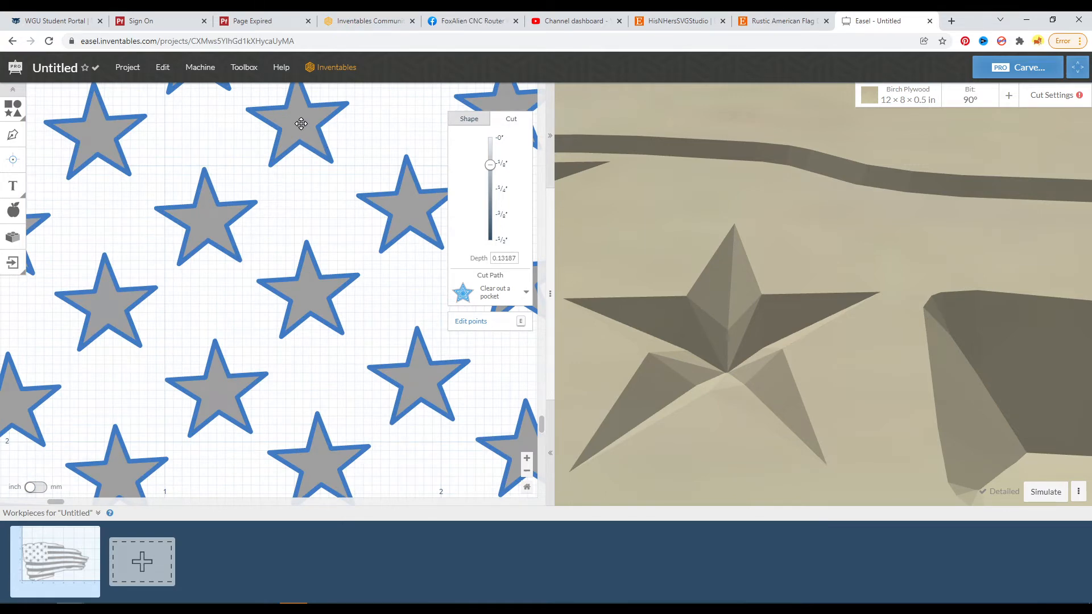
- Display the combined flag's edit points, compare the stars' points with their carved preview, and stop editing points
scroll(318, 202, down, 4)
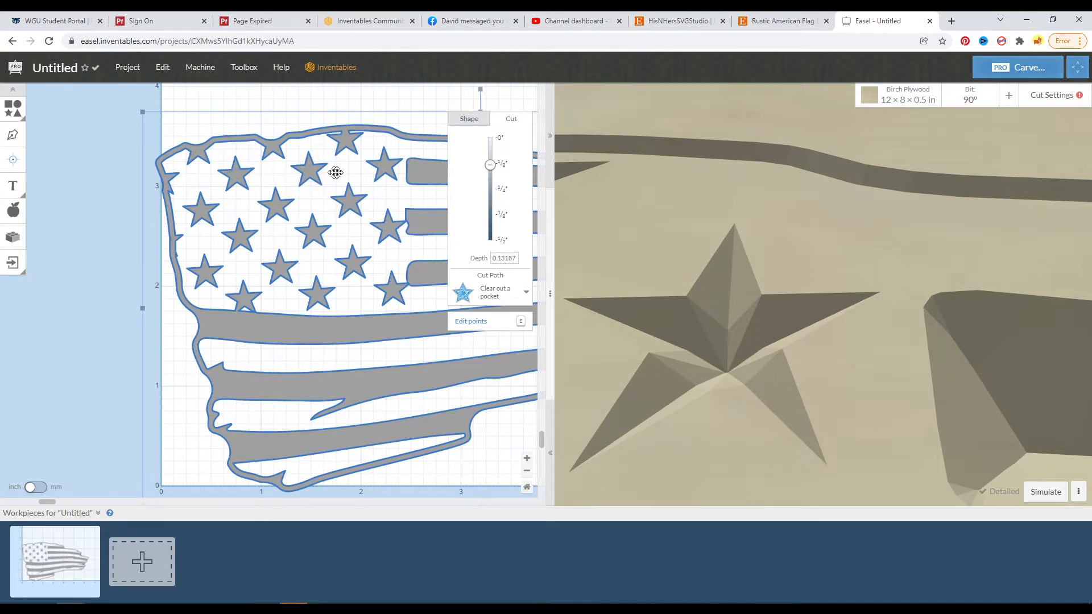
key(e)
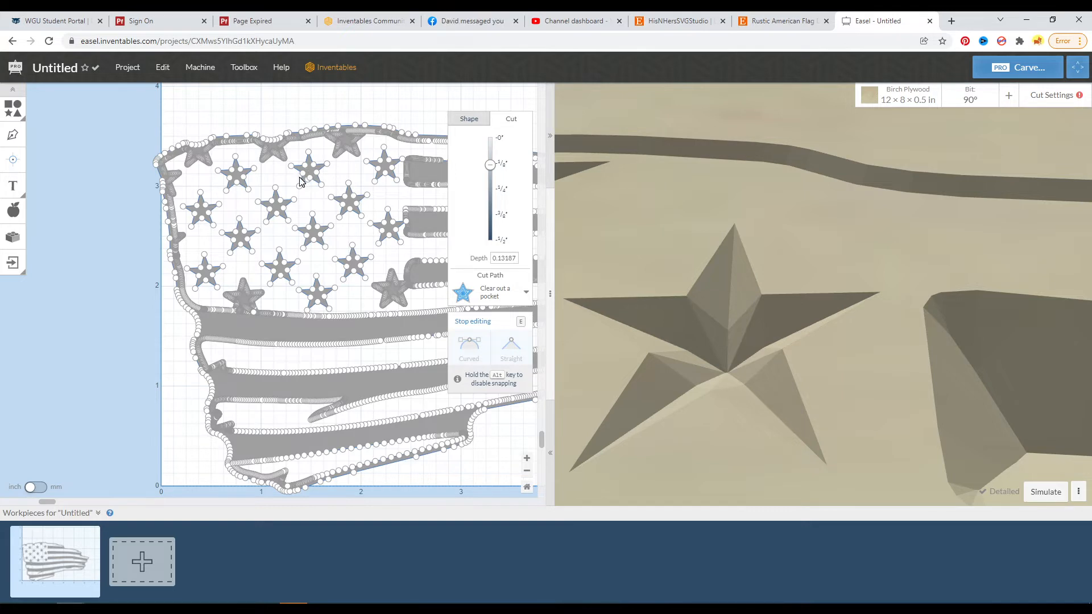
scroll(300, 181, up, 5)
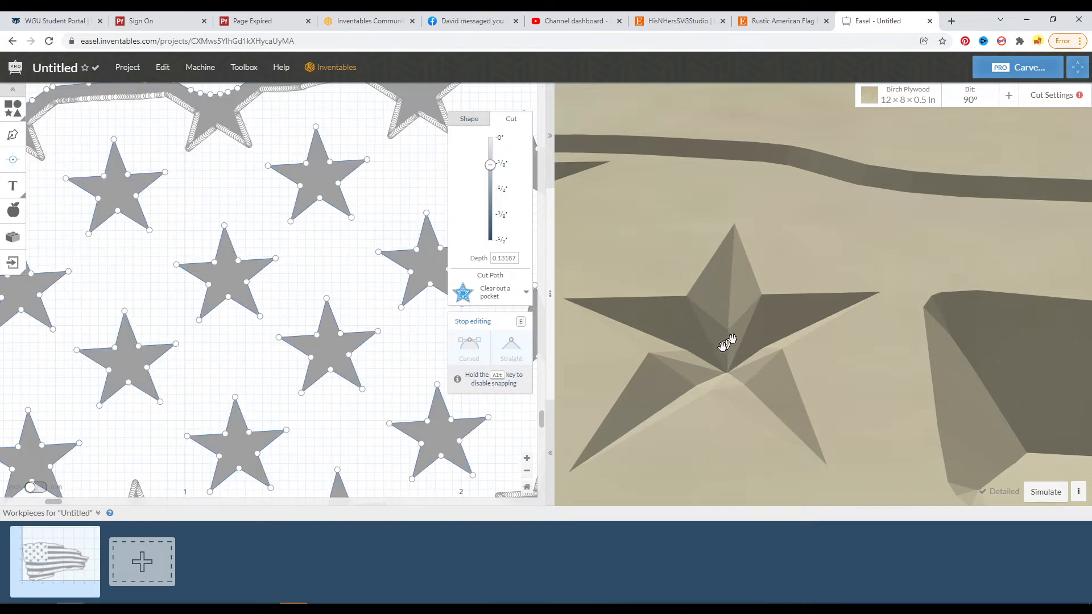
scroll(716, 355, down, 5)
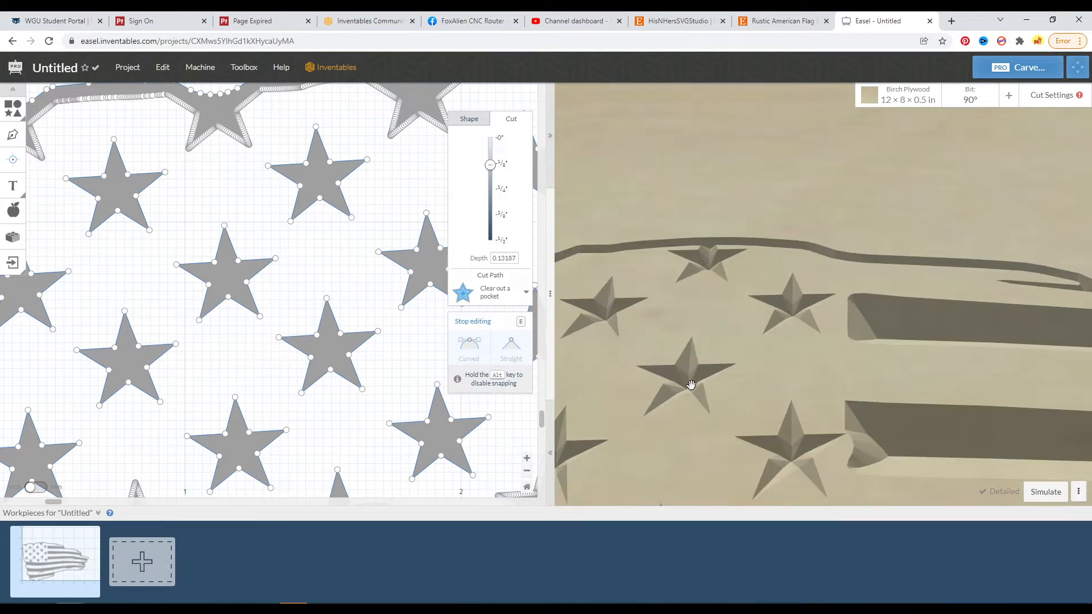
scroll(691, 386, down, 3)
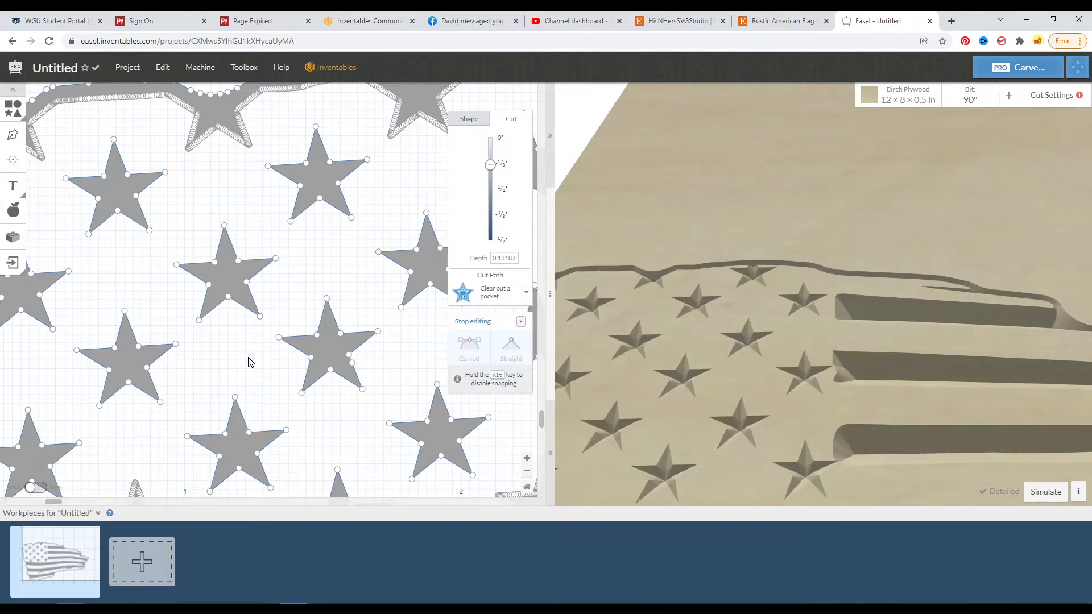
scroll(287, 281, down, 3)
scroll(254, 184, down, 3)
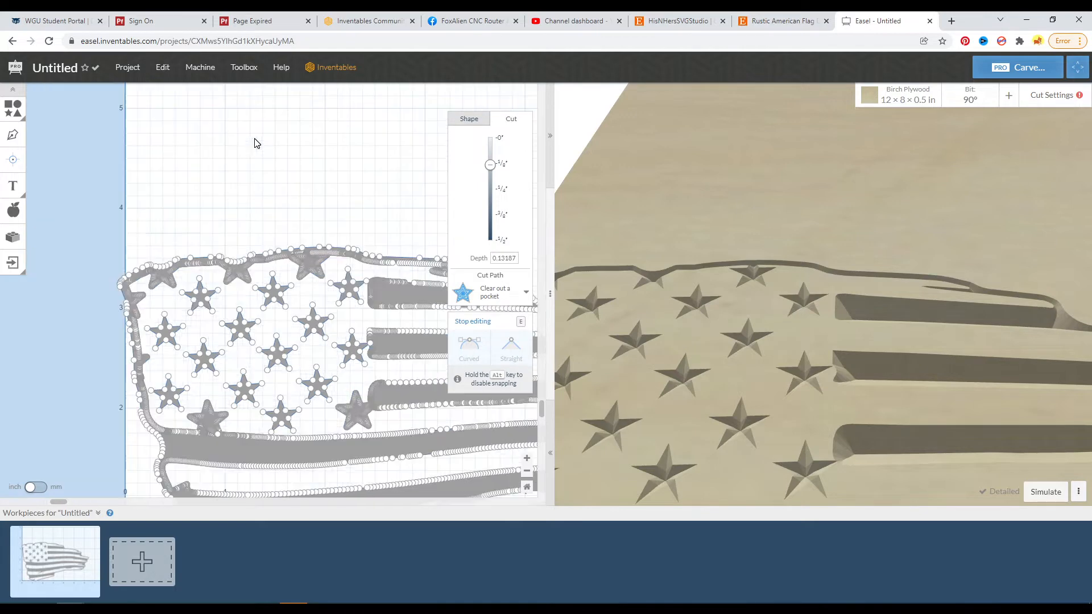
key(e)
- Check the stars merging into the top outline and change the bit to the 60 Deg x 1/4 in V-bit
scroll(712, 297, up, 5)
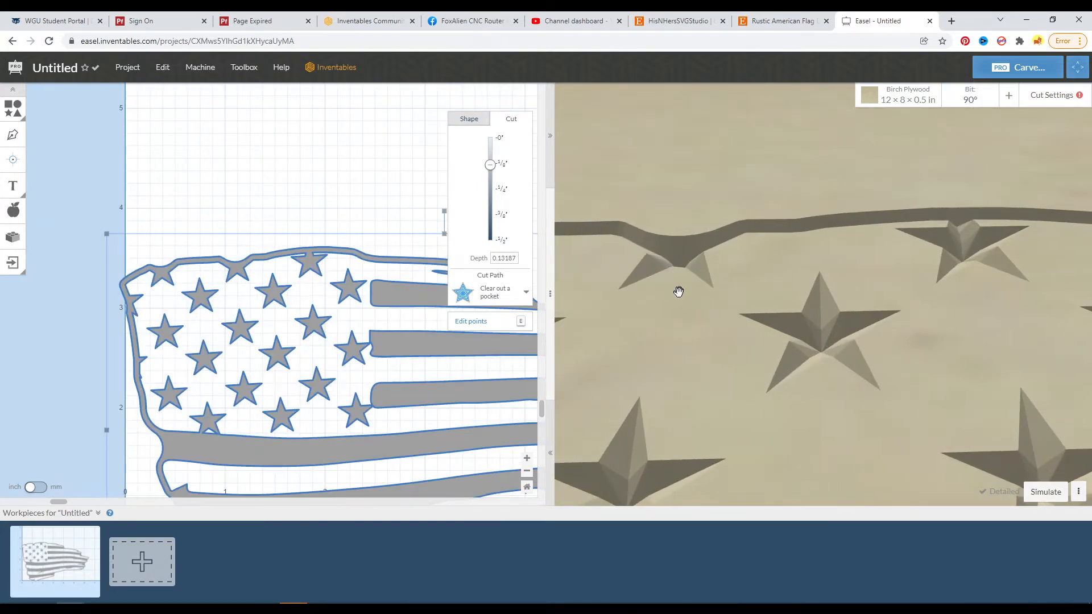
drag(679, 302, 680, 396)
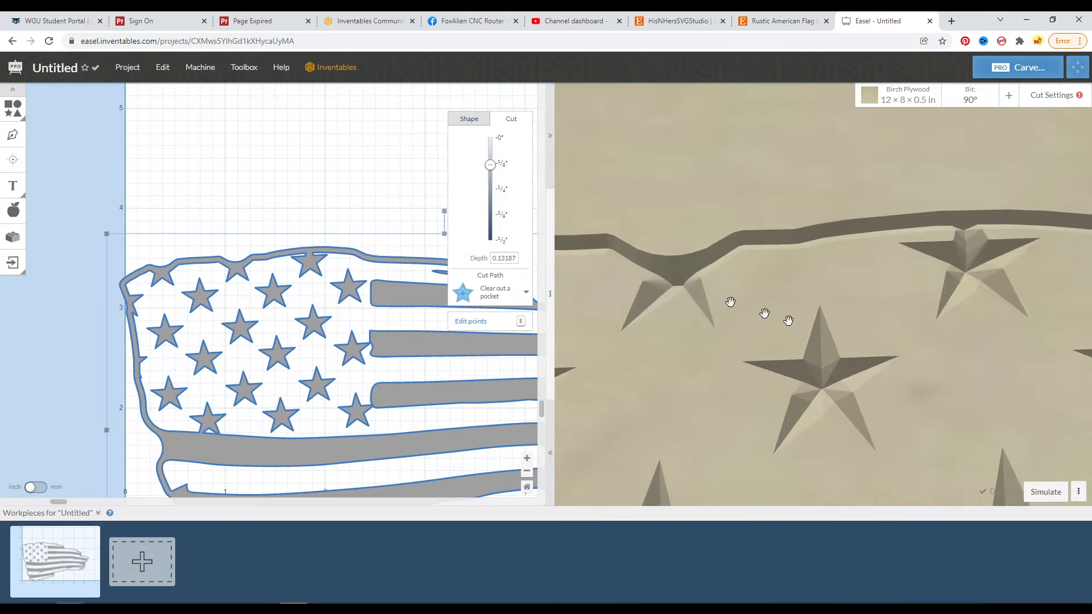
click(983, 97)
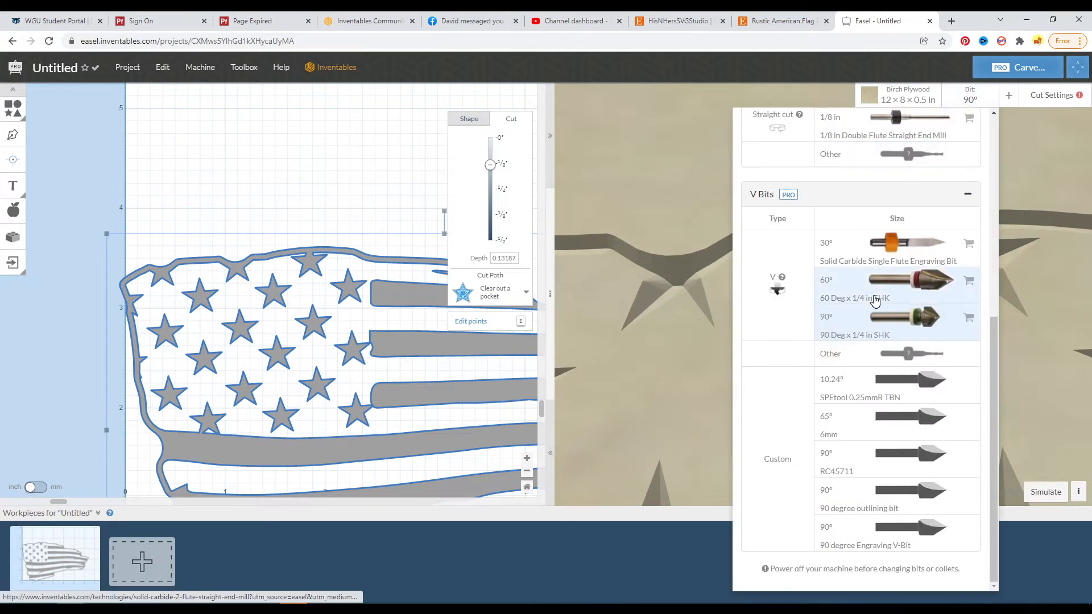
click(836, 292)
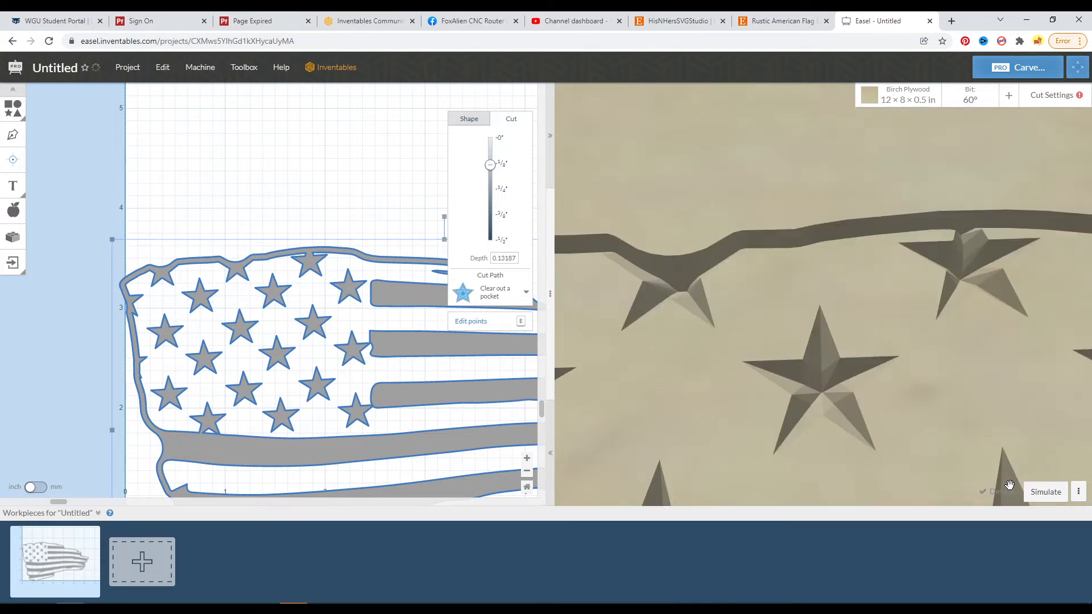
- Examine the whole carved flag in the 3D preview and compare its left edge with the 2D design
scroll(778, 350, down, 5)
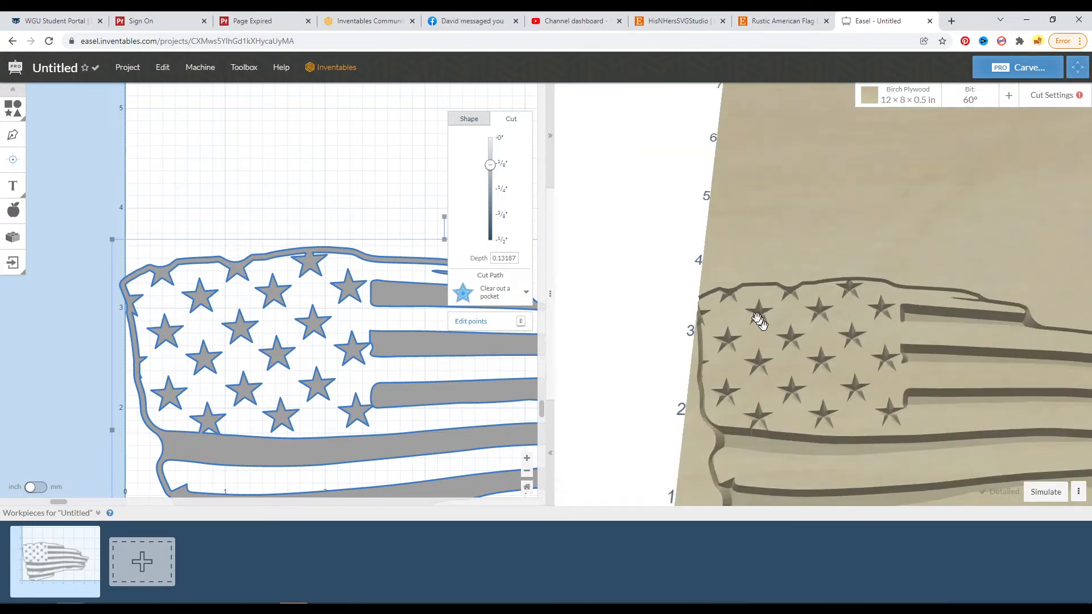
drag(925, 334, 807, 423)
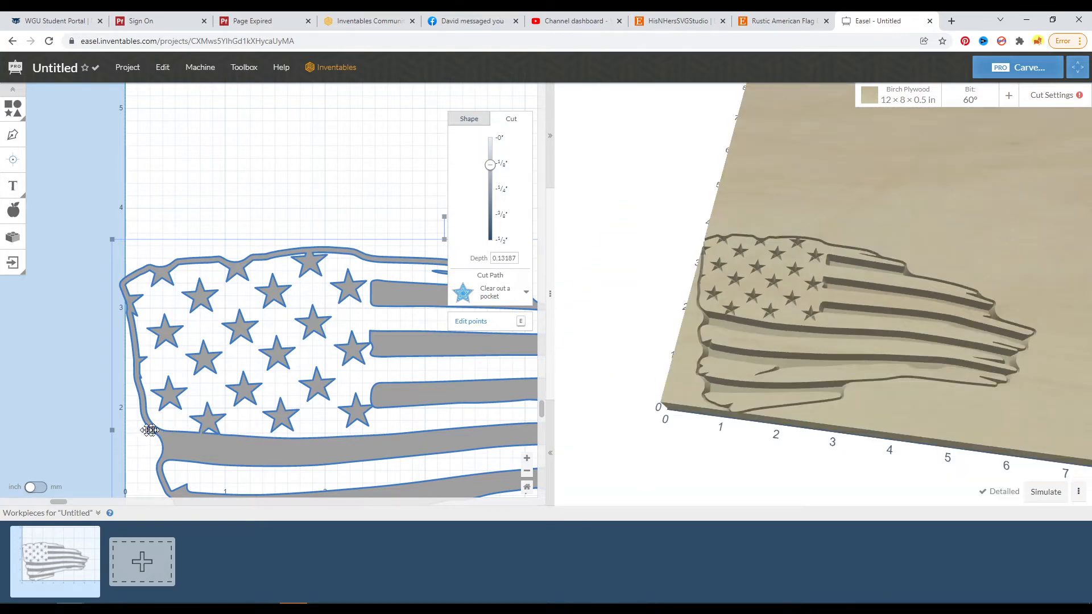
scroll(149, 431, down, 2)
scroll(168, 282, down, 2)
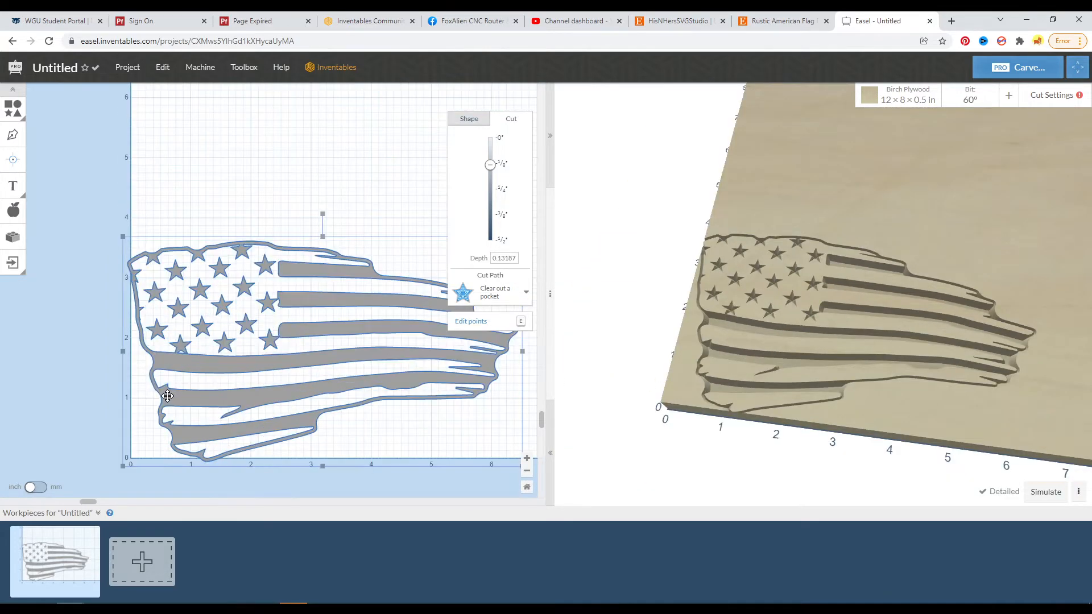
scroll(168, 396, up, 2)
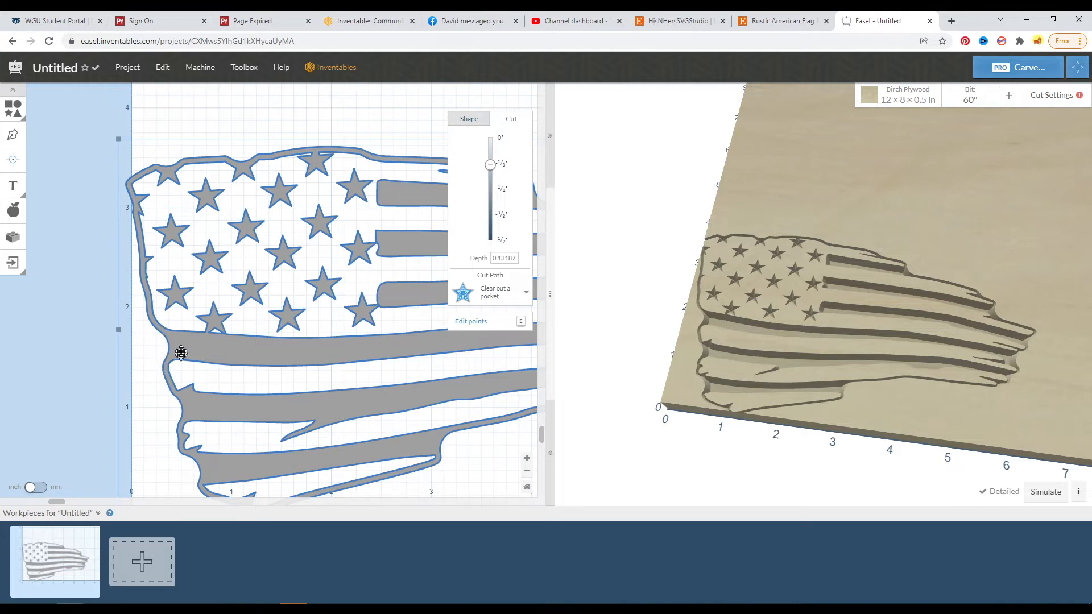
scroll(112, 391, down, 2)
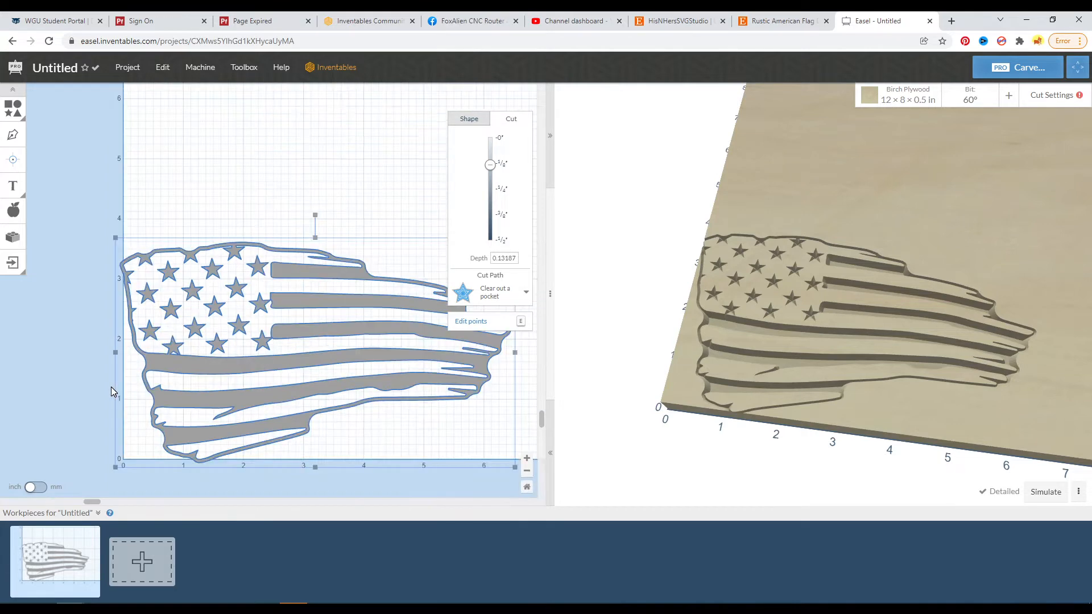
- Add a second workpiece and import American-Flag.dxf into it with Lines Mode Joined and Cut Path On Path
click(140, 554)
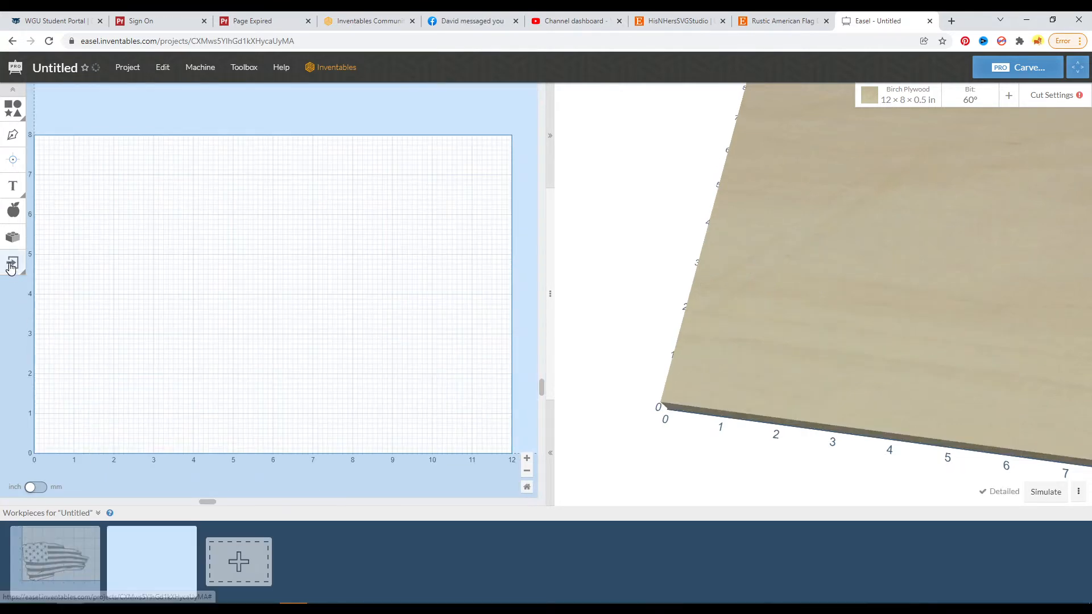
mouse_move(13, 262)
click(84, 237)
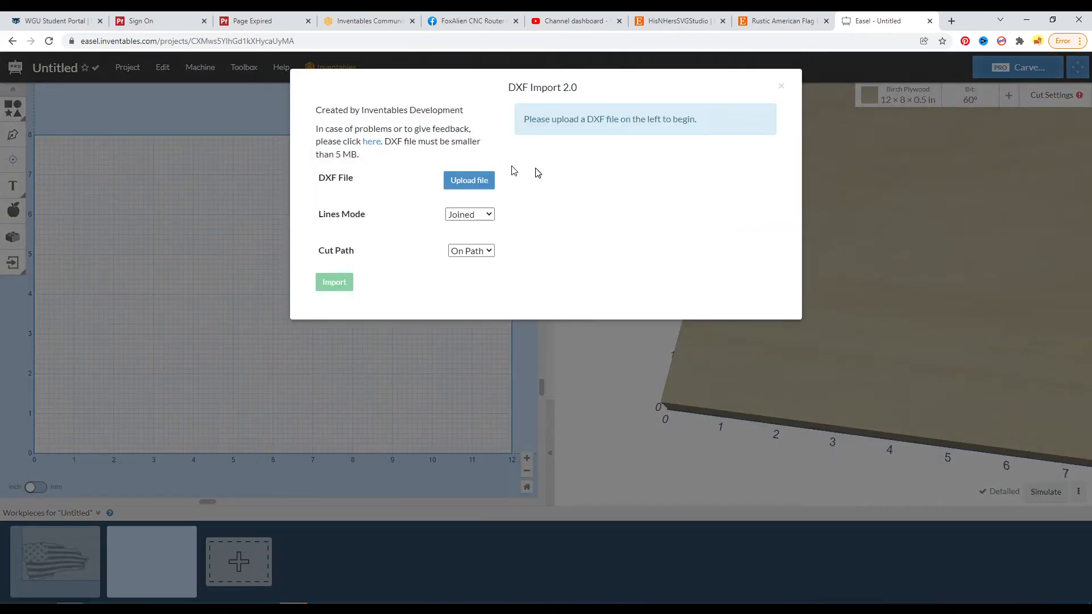
click(486, 190)
click(451, 232)
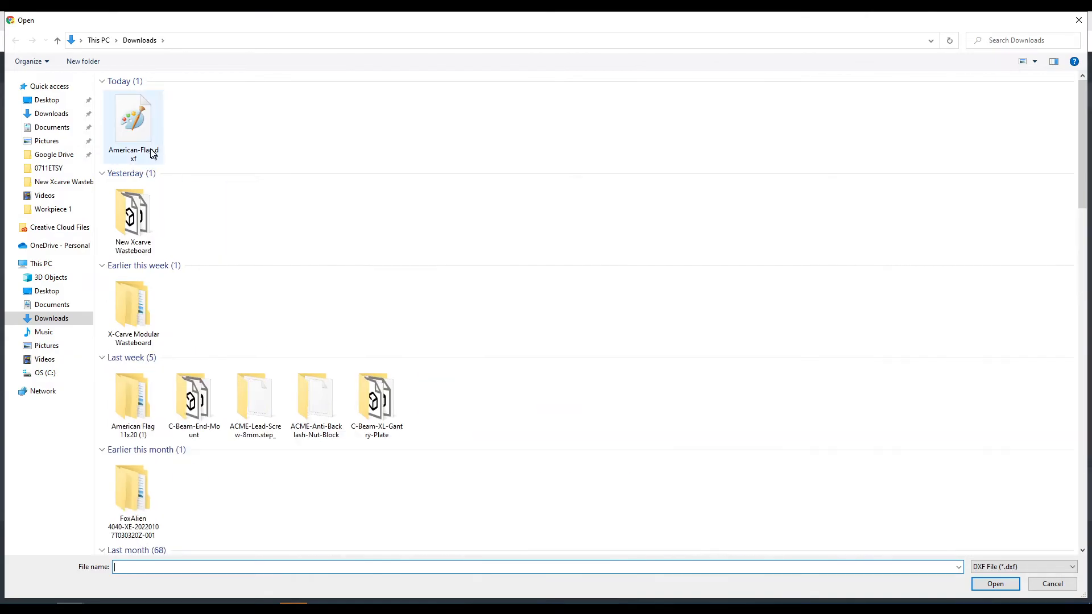
double_click(149, 145)
click(719, 441)
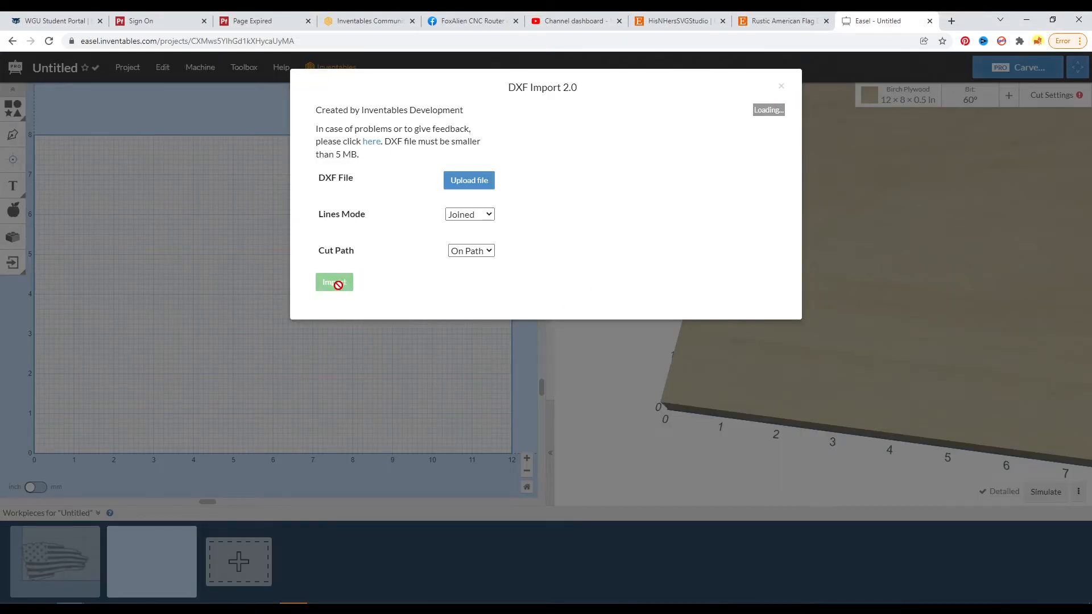
click(336, 283)
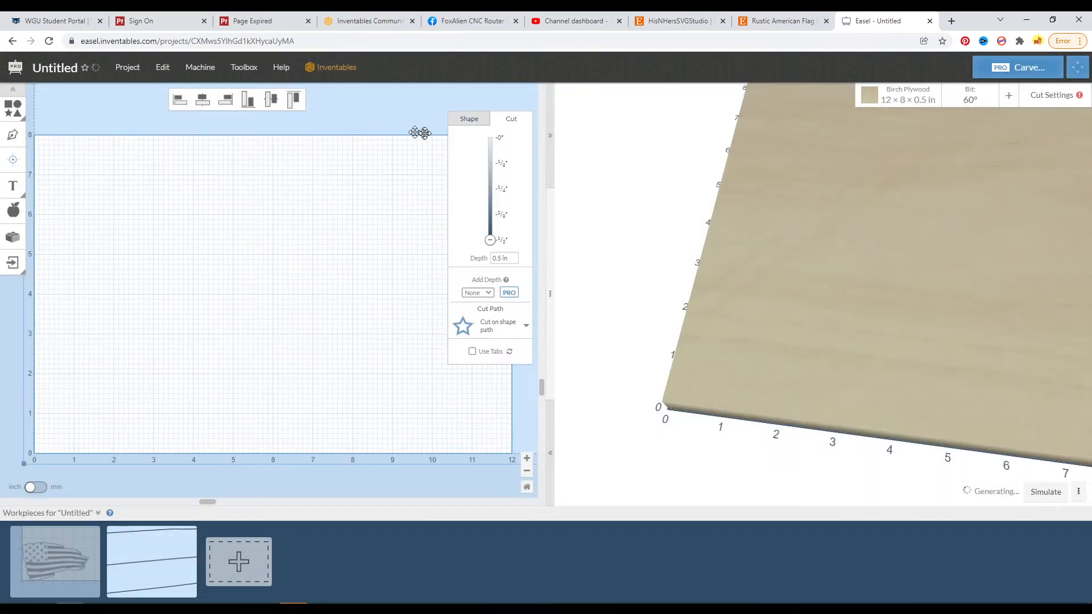
- Lock the imported flag's proportions and set its height to 10.558 in
click(462, 118)
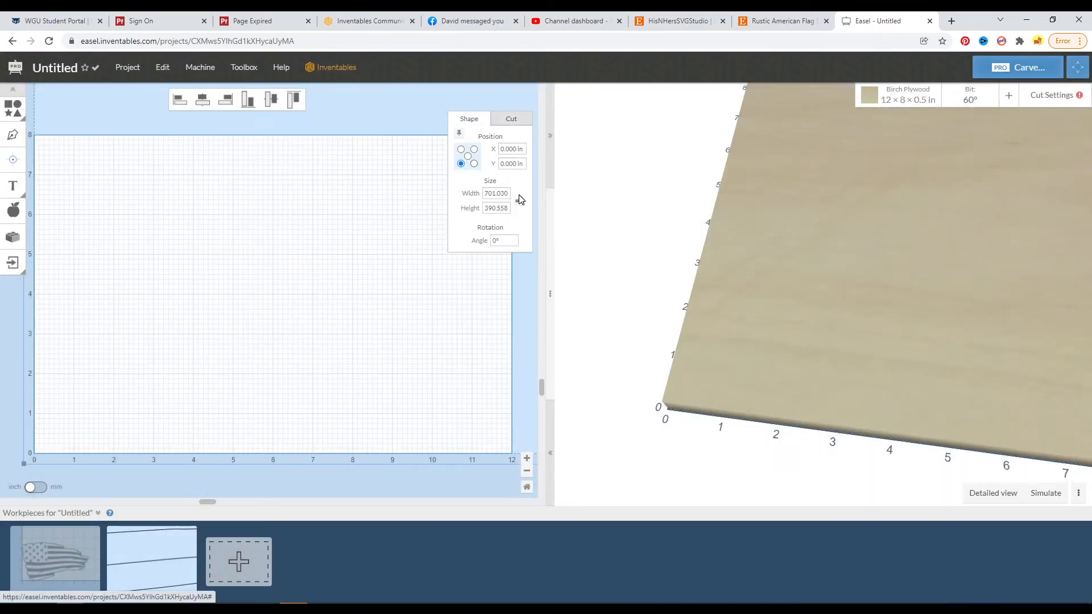
click(519, 200)
drag(497, 208, 481, 212)
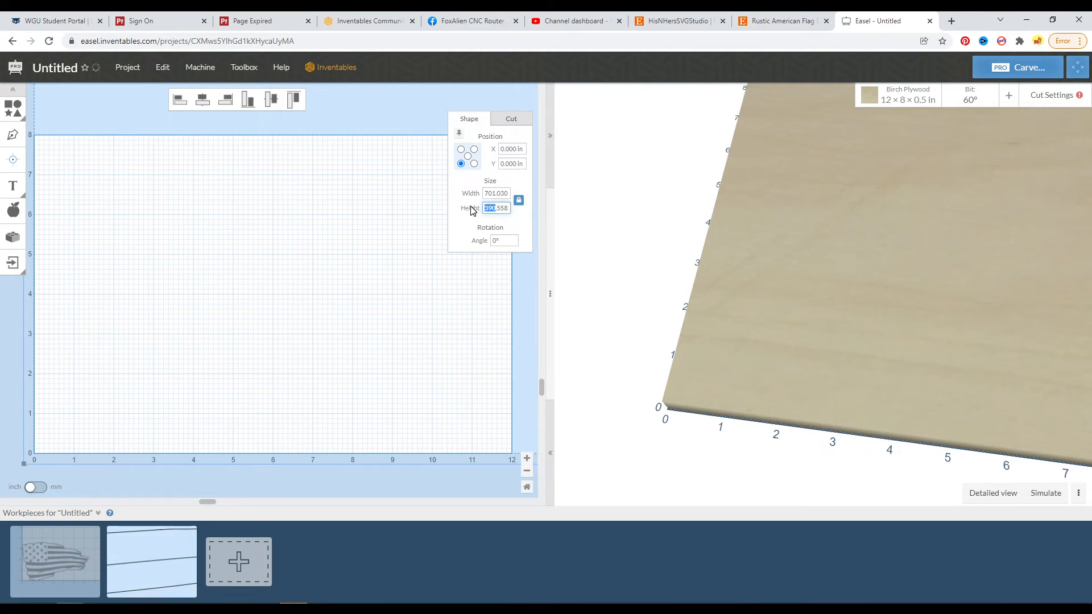
text(5)
key(Return)
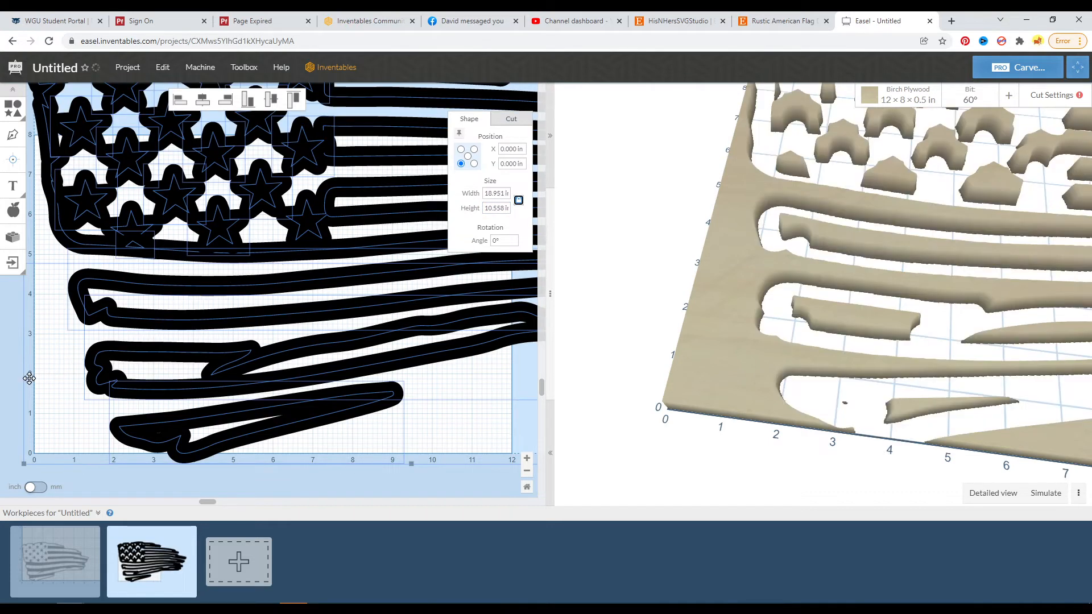
- Change the cut path of all the imported flag shapes to Clear out a pocket
scroll(29, 379, down, 5)
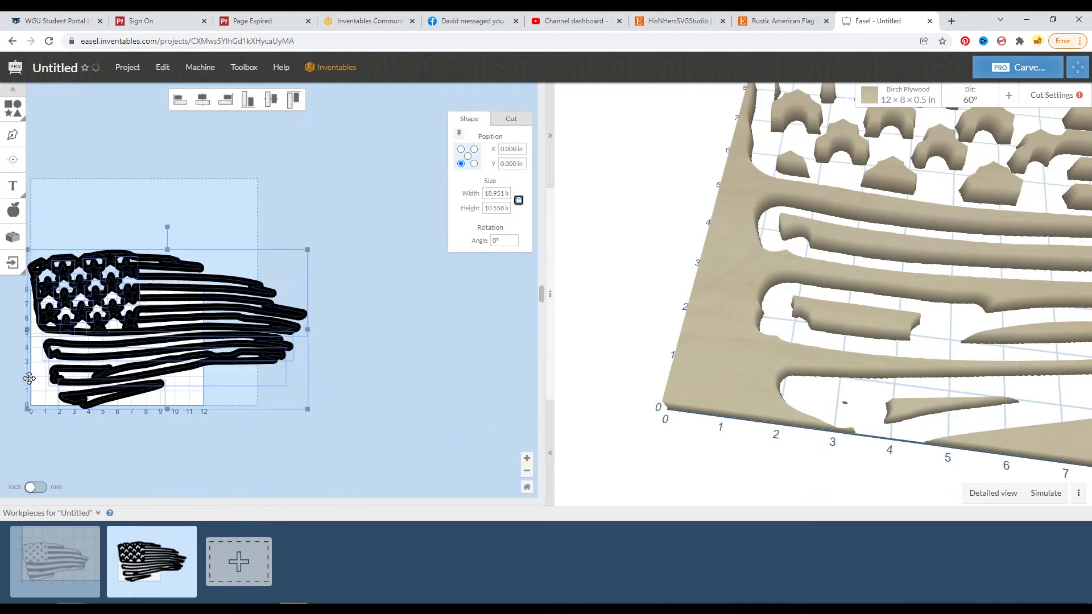
click(509, 118)
click(498, 325)
click(499, 324)
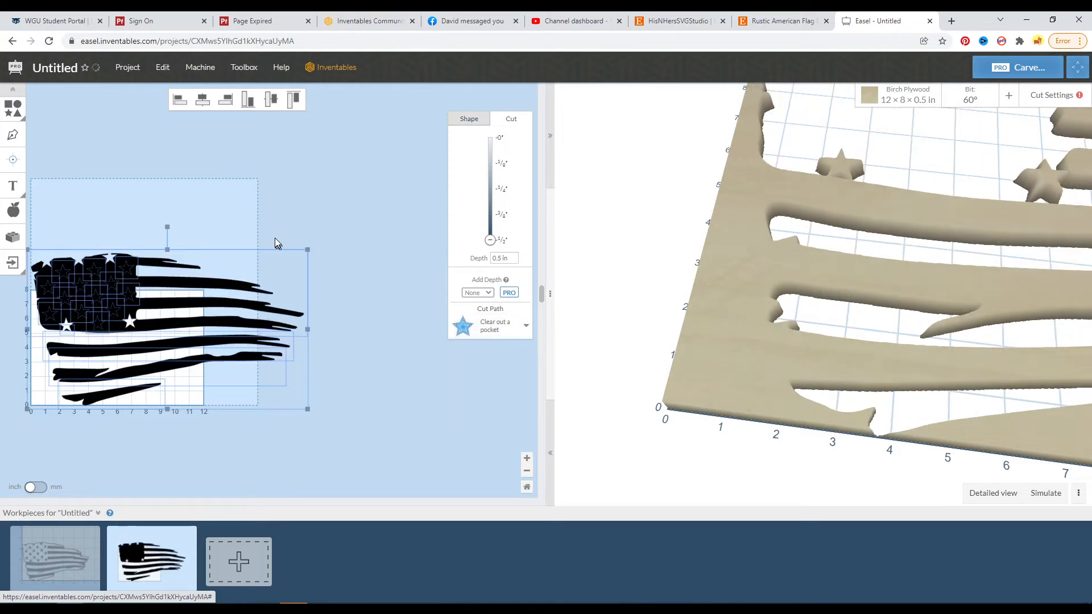
- Select the flag's stars together with the lower stripes and set their cut depth to 0
click(275, 215)
scroll(129, 293, up, 3)
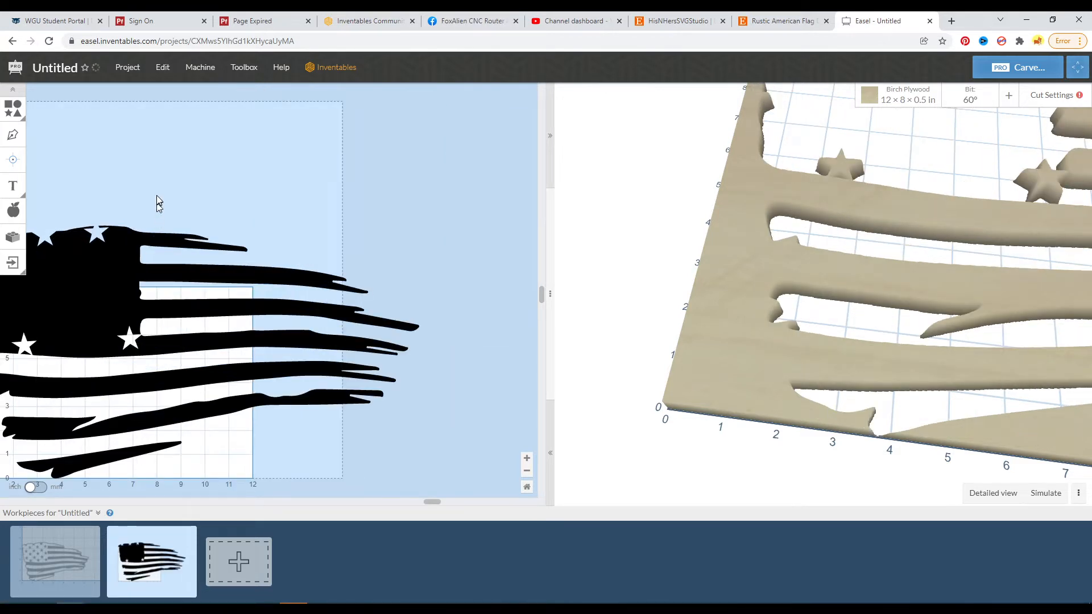
drag(157, 203, 234, 452)
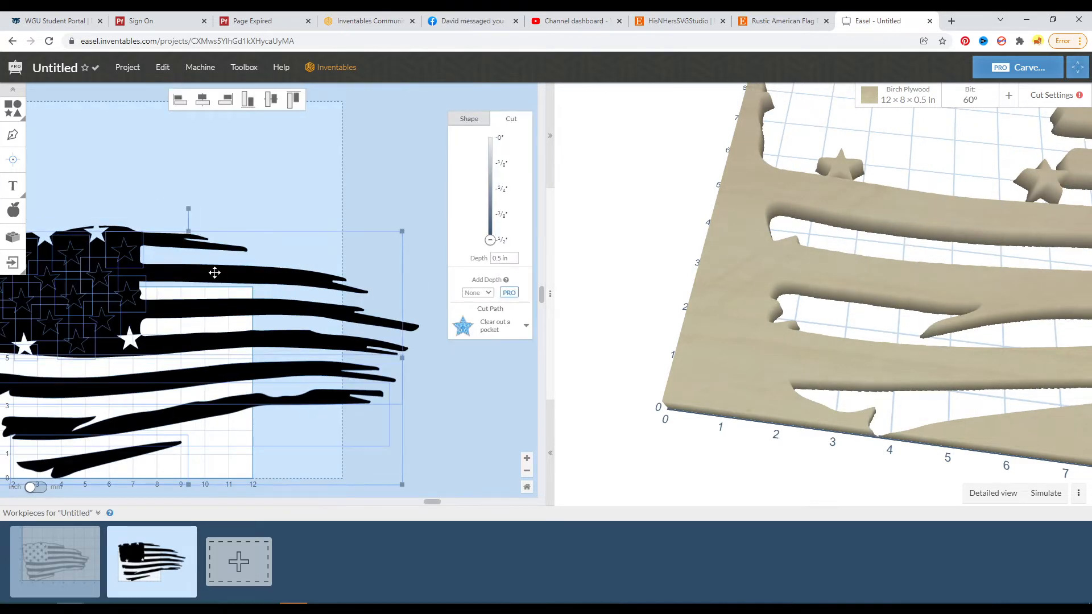
drag(490, 239, 489, 138)
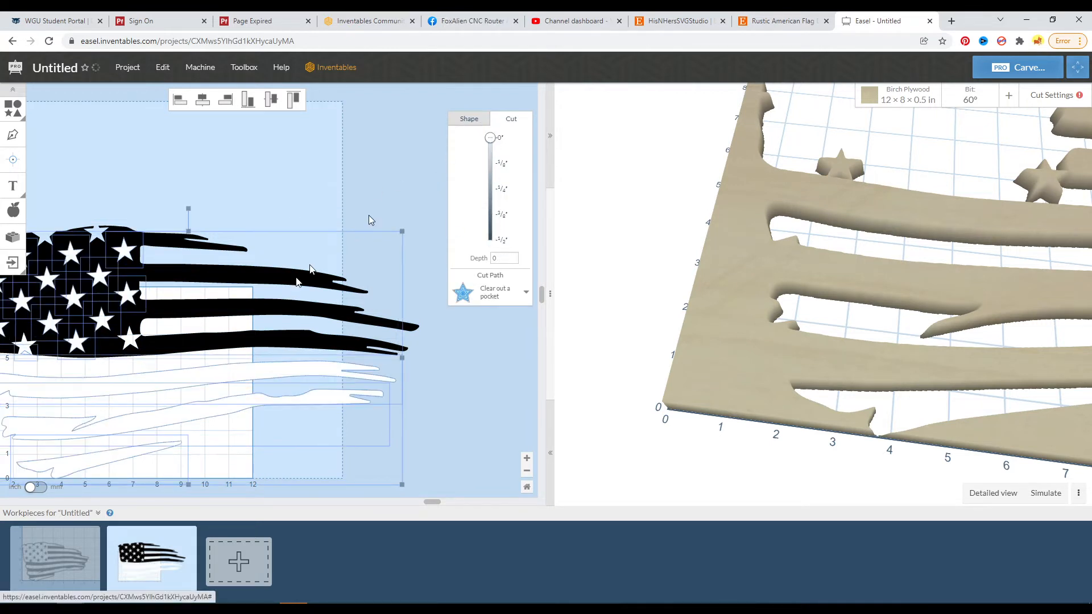
- Select only the three lower stripes and set their cut depth to 0.5 in
click(285, 207)
drag(286, 476, 114, 379)
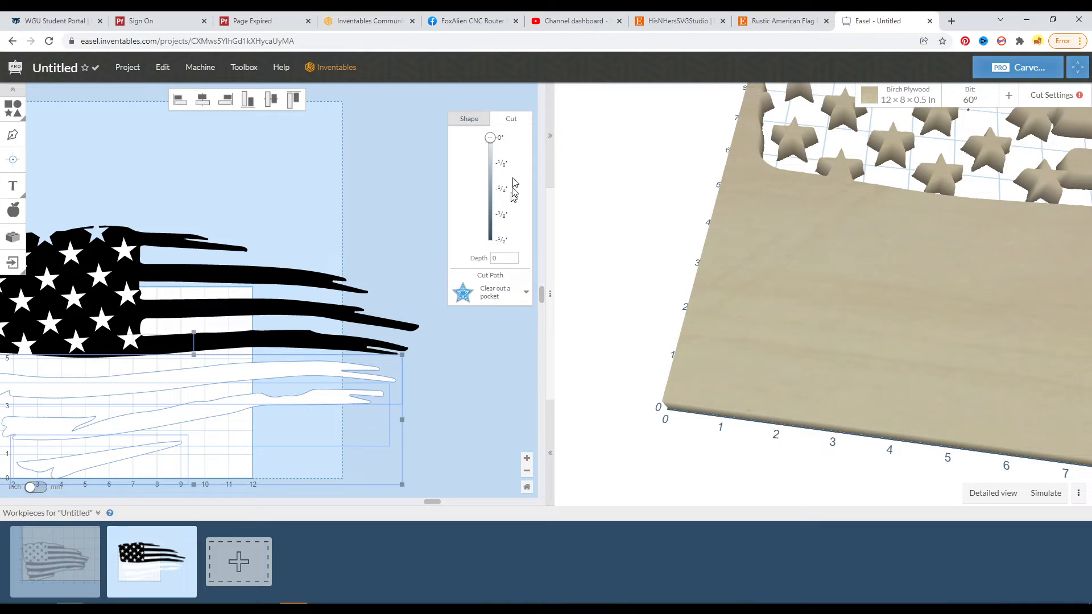
drag(490, 137, 489, 239)
click(298, 211)
- Try to combine all the flag's stars and stripes into one shape, and undo the combination
scroll(353, 218, down, 2)
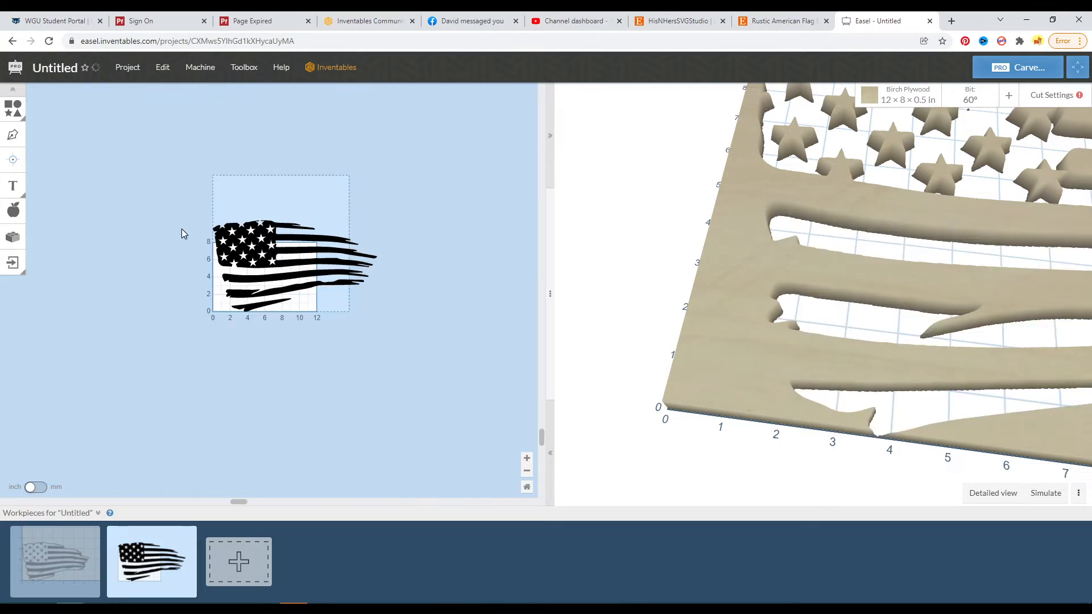
scroll(183, 232, up, 2)
scroll(342, 275, down, 1)
scroll(419, 299, up, 1)
scroll(424, 299, up, 2)
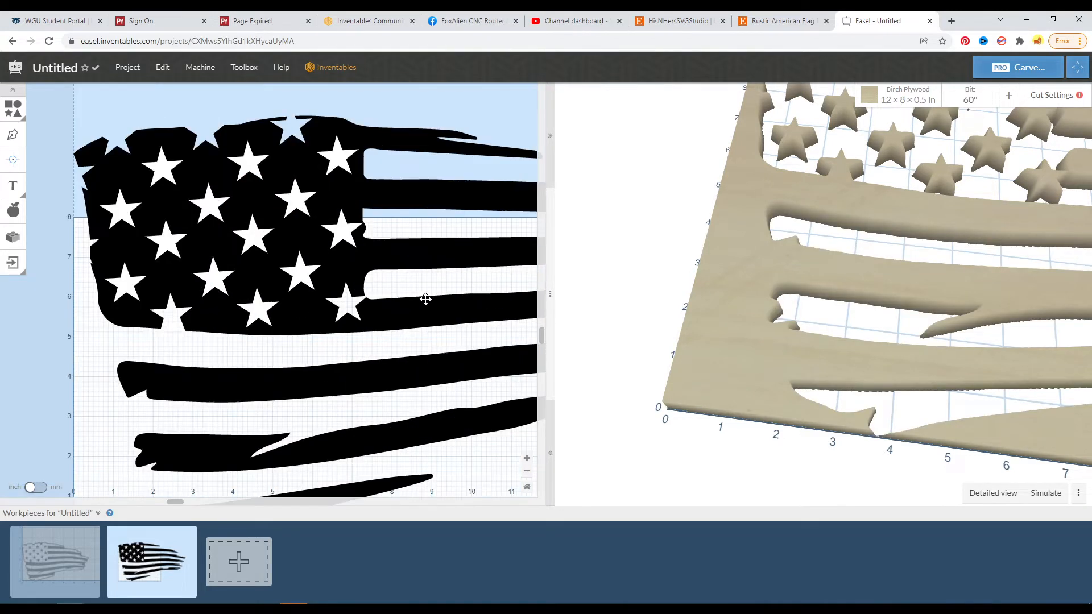
scroll(109, 149, down, 3)
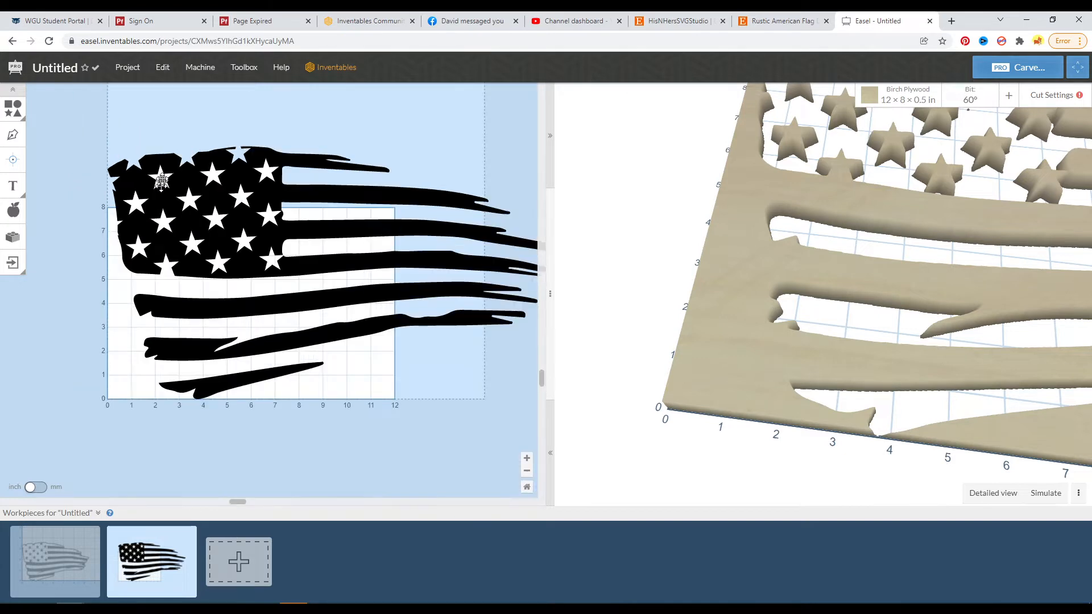
drag(101, 125, 462, 466)
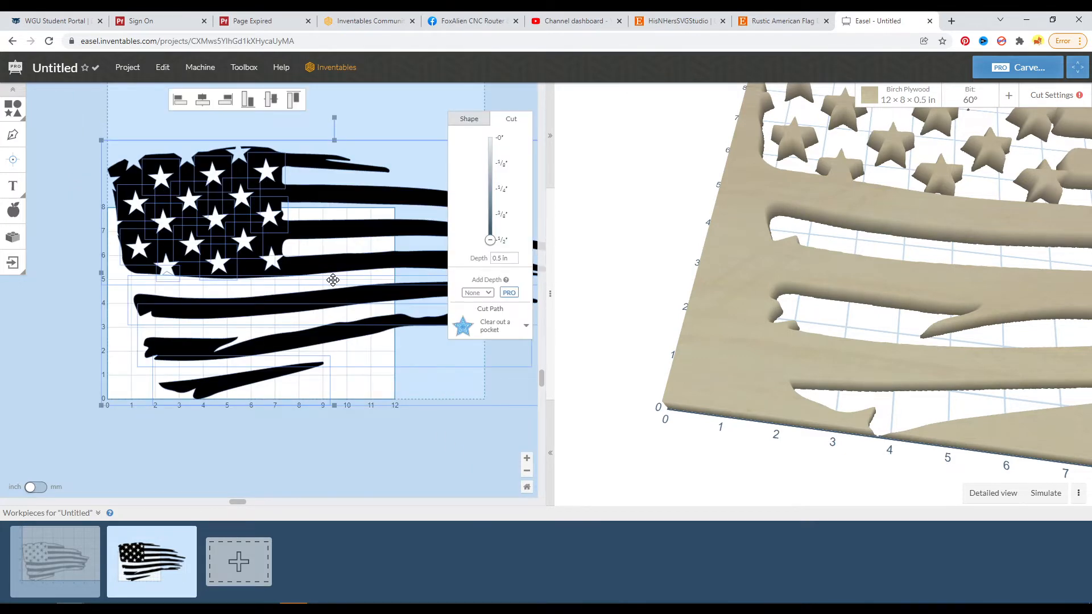
key(ctrl+u)
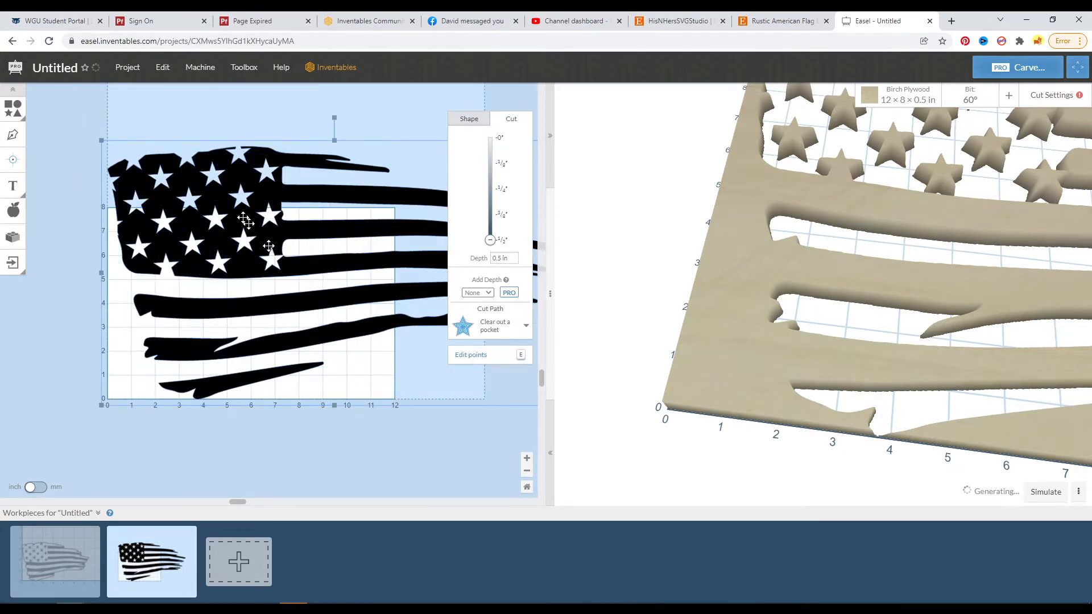
key(ctrl+z)
- Set the partial star at the star field's lower edge to 0.5 in deep and combine all the flag's shapes
click(165, 272)
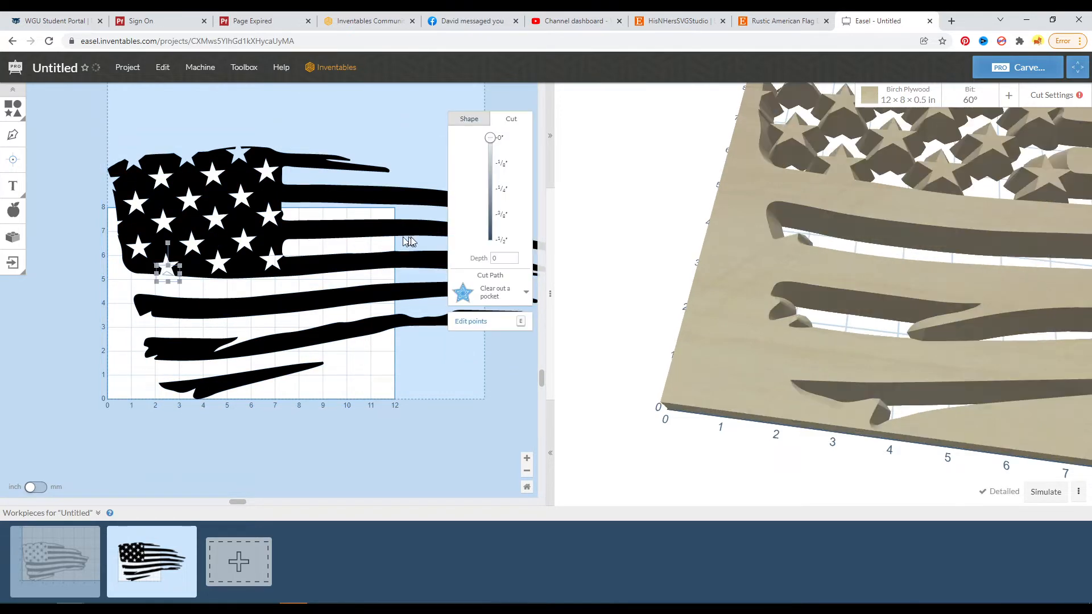
drag(490, 138, 489, 239)
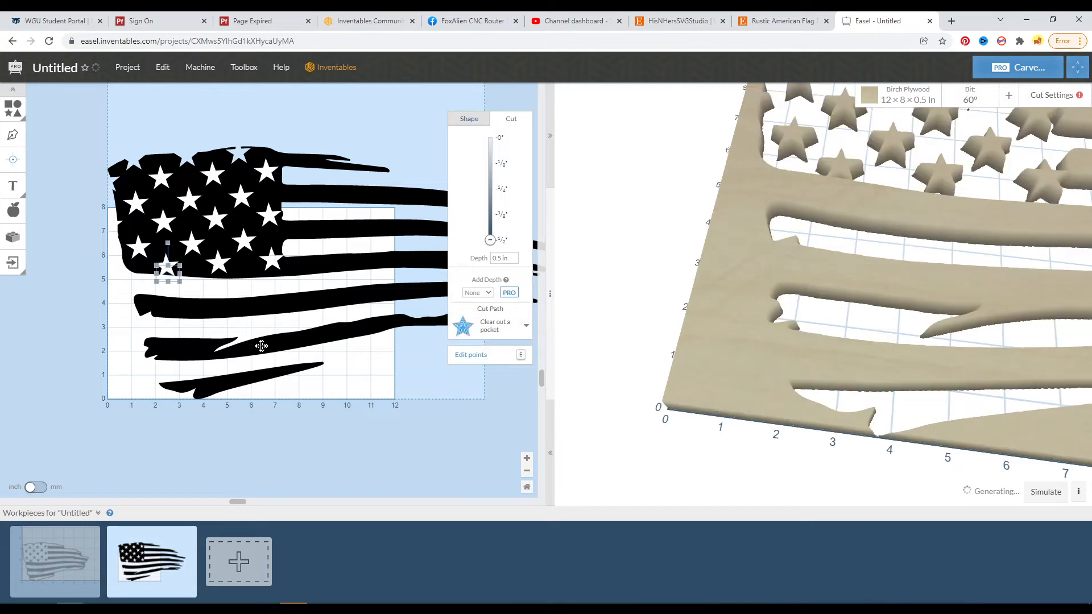
drag(95, 122, 477, 396)
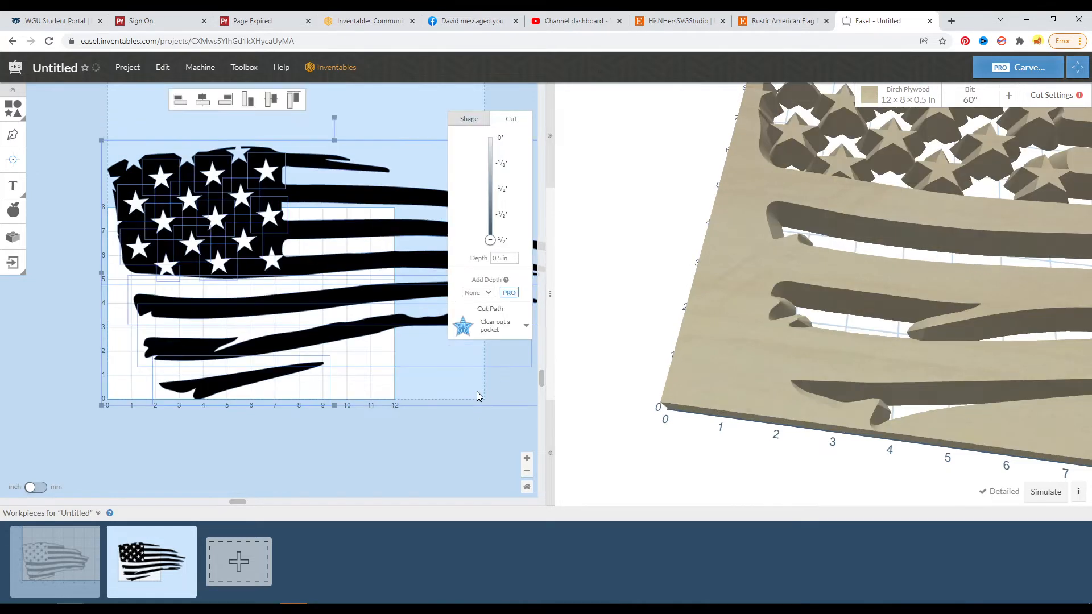
key(ctrl+e)
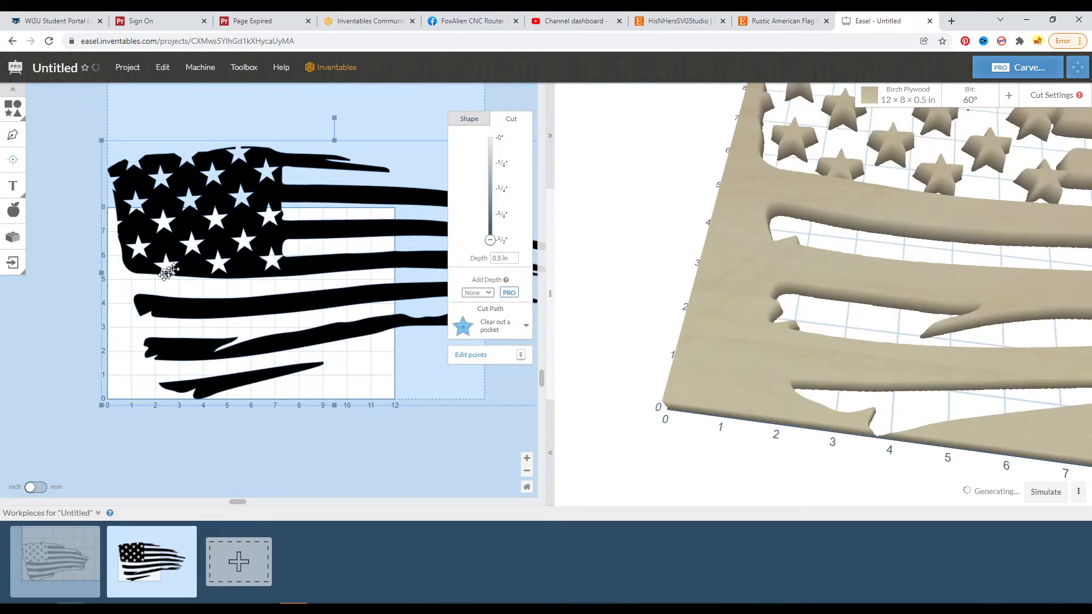
- Move the combined flag to about X 0.142 in, Y 0.617 in and keep it selected
mouse_move(155, 250)
mouse_down()
mouse_move(154, 336)
mouse_move(166, 237)
mouse_move(121, 244)
mouse_move(143, 244)
mouse_up()
click(97, 290)
click(158, 243)
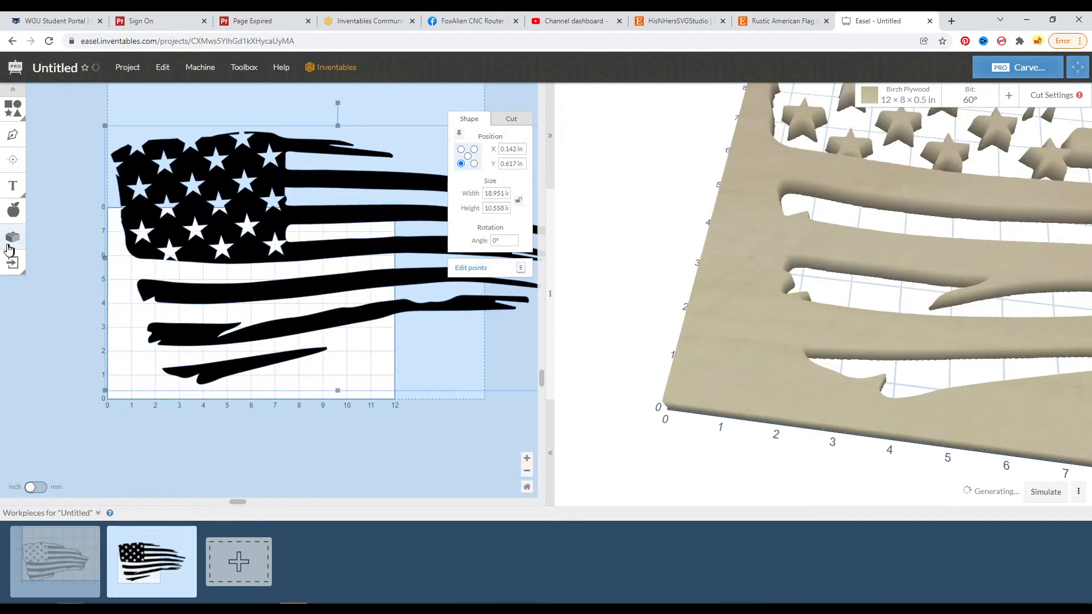
- Find the Offsetter (v2) app in the app library and open it for the combined flag
click(7, 245)
text(off)
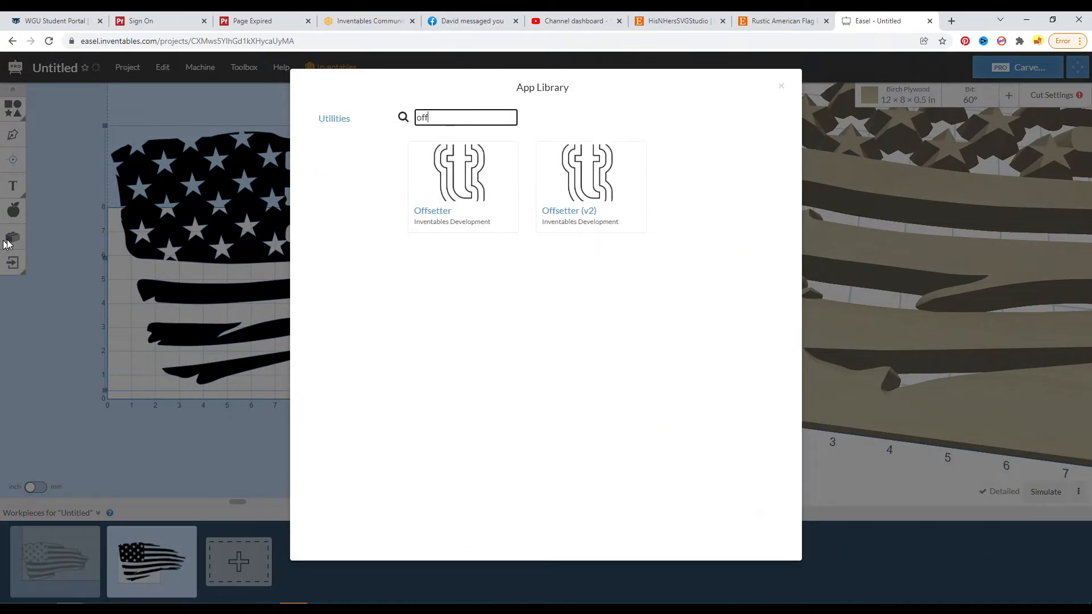
click(600, 178)
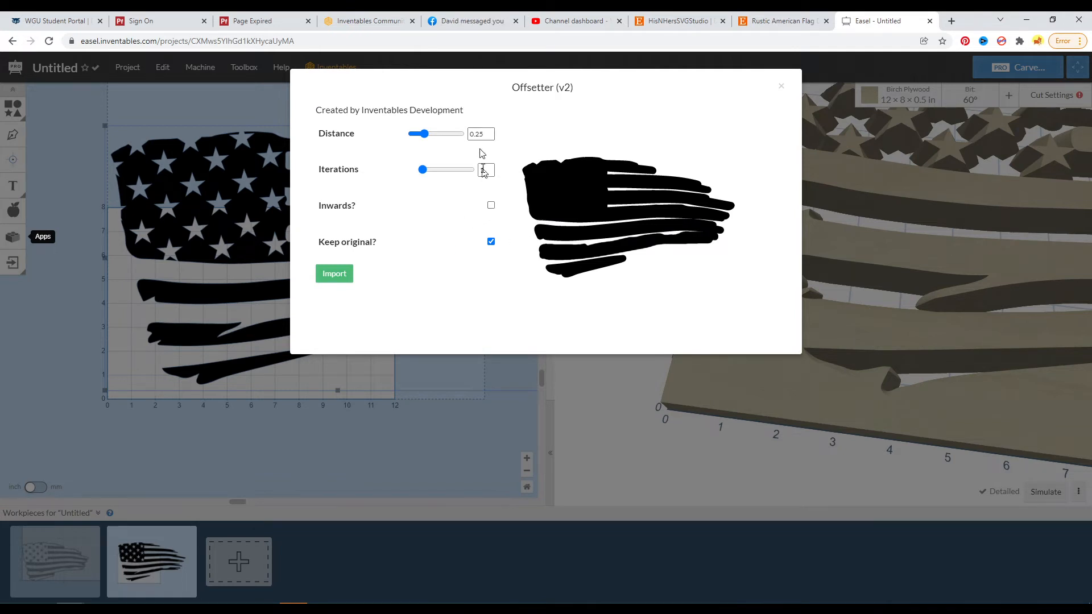
- Try offset distances of 0.35 and 5 for the flag, and return the distance to 0.25
drag(475, 135, 480, 134)
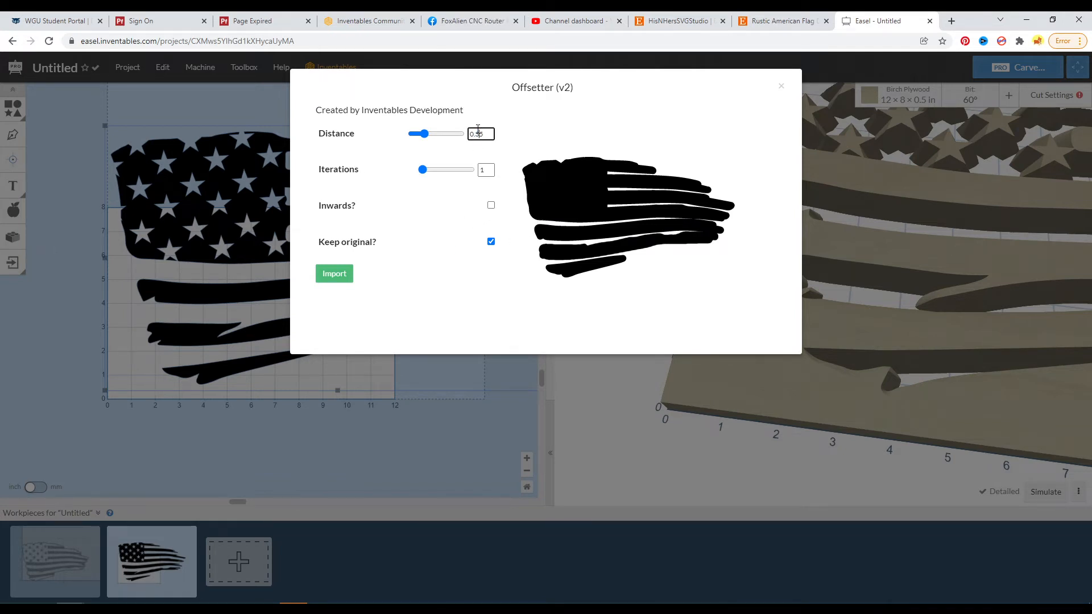
text(3)
key(Tab)
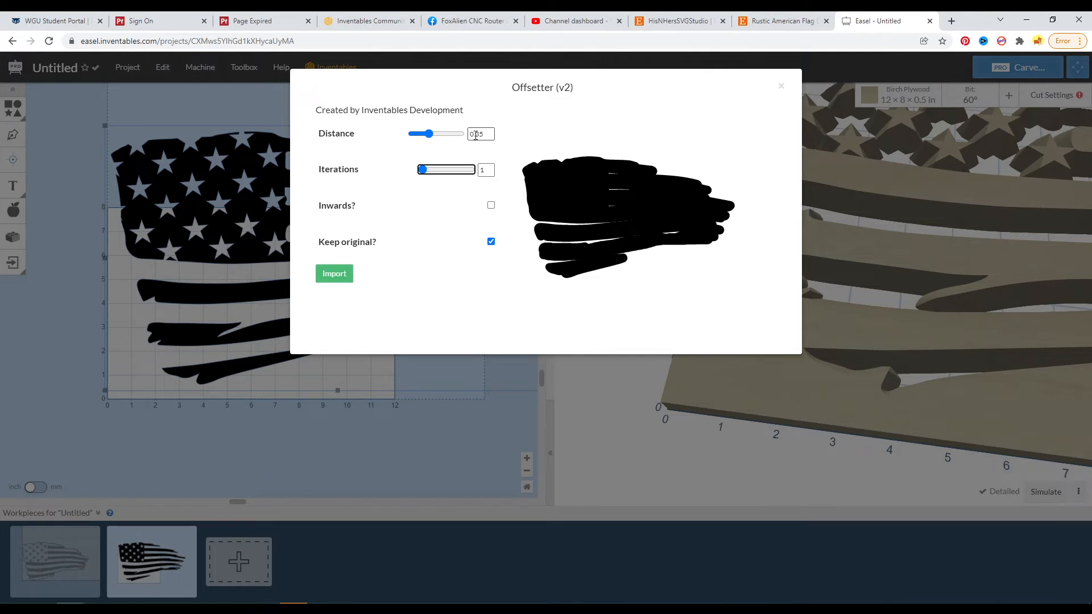
drag(476, 136, 497, 138)
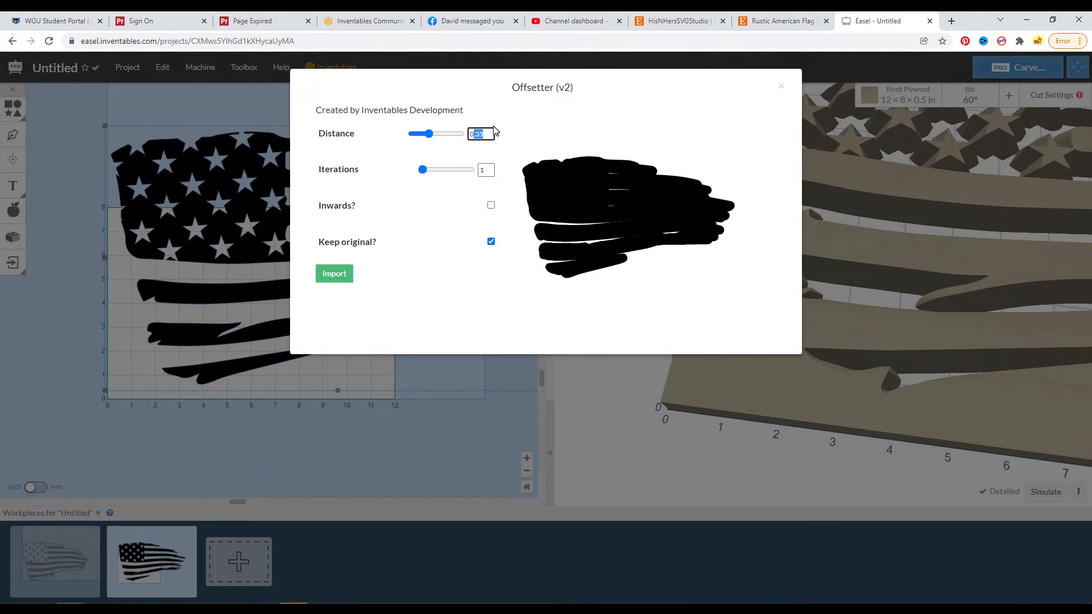
key(Tab)
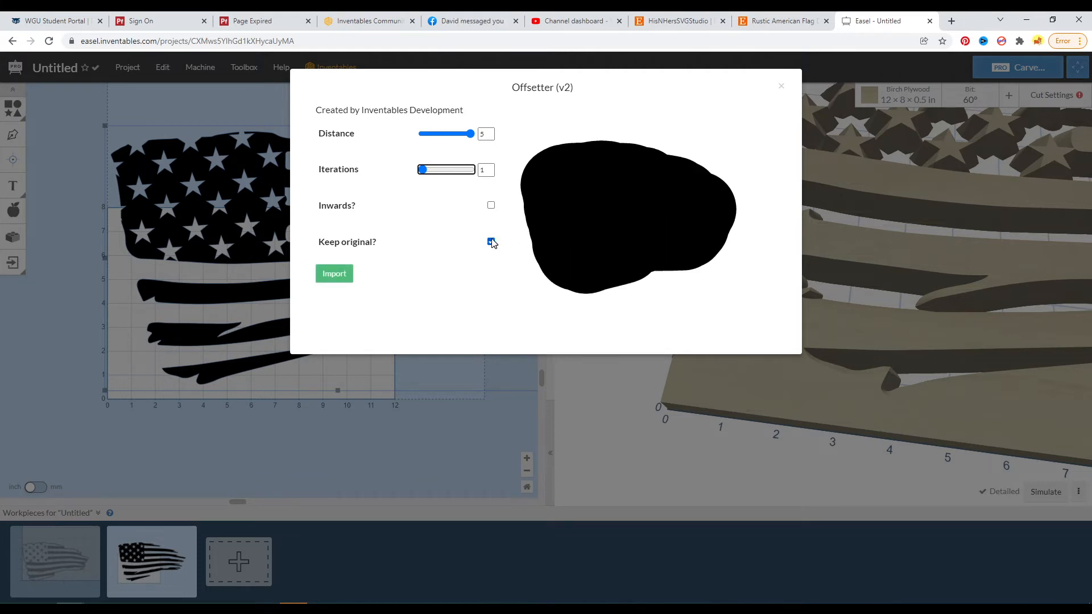
key(shift+Tab)
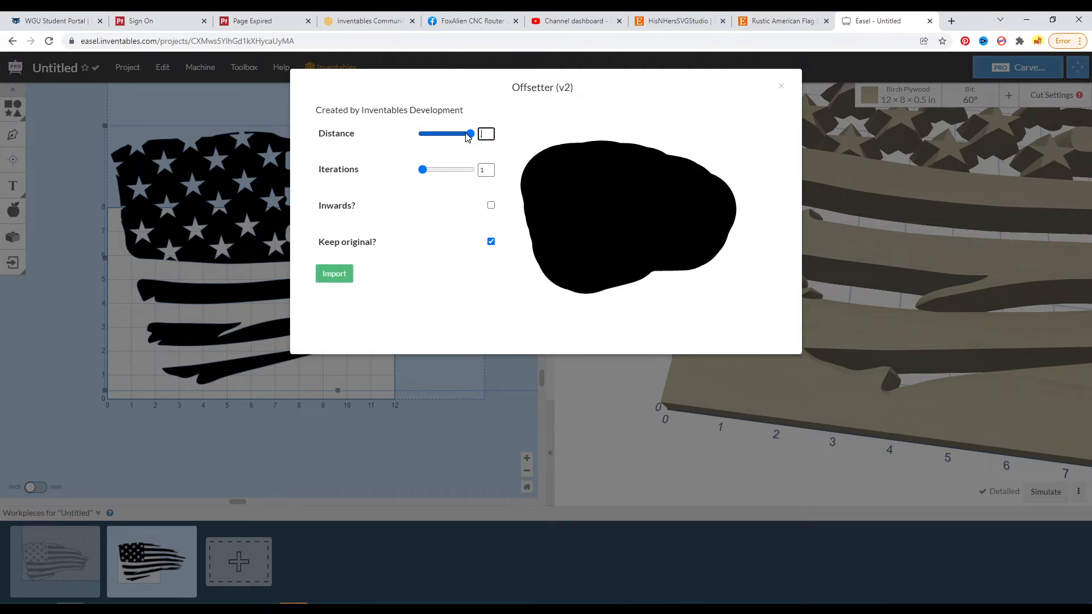
click(494, 134)
key(Tab)
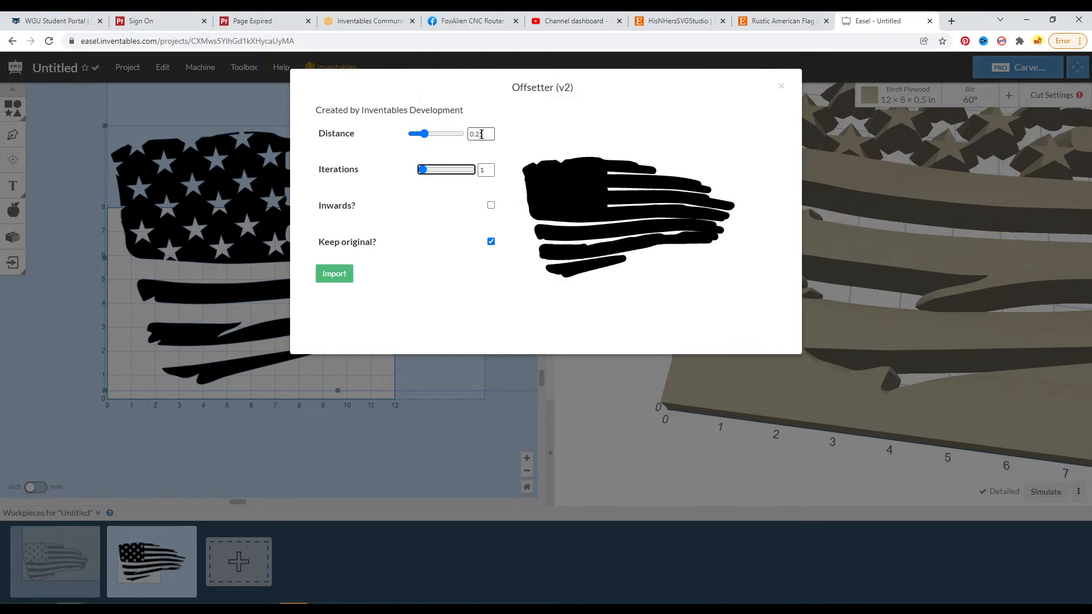
- Try offset distances of 0.35, 0.45 and 0.55 for the flag with one outward iteration
drag(477, 135, 480, 134)
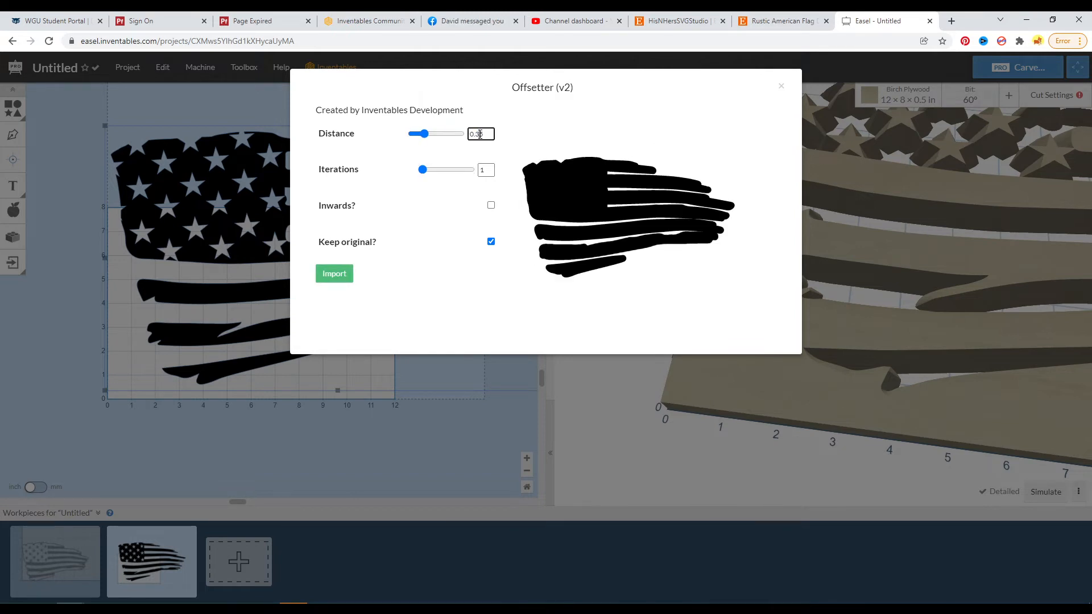
text(35)
key(Tab)
drag(477, 135, 480, 134)
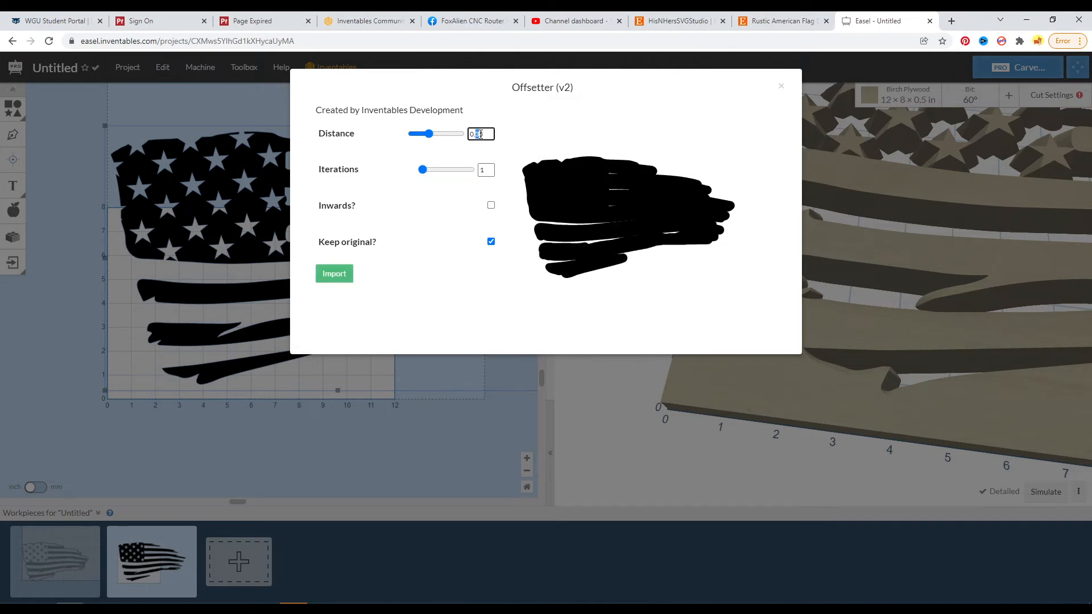
text(4)
key(Tab)
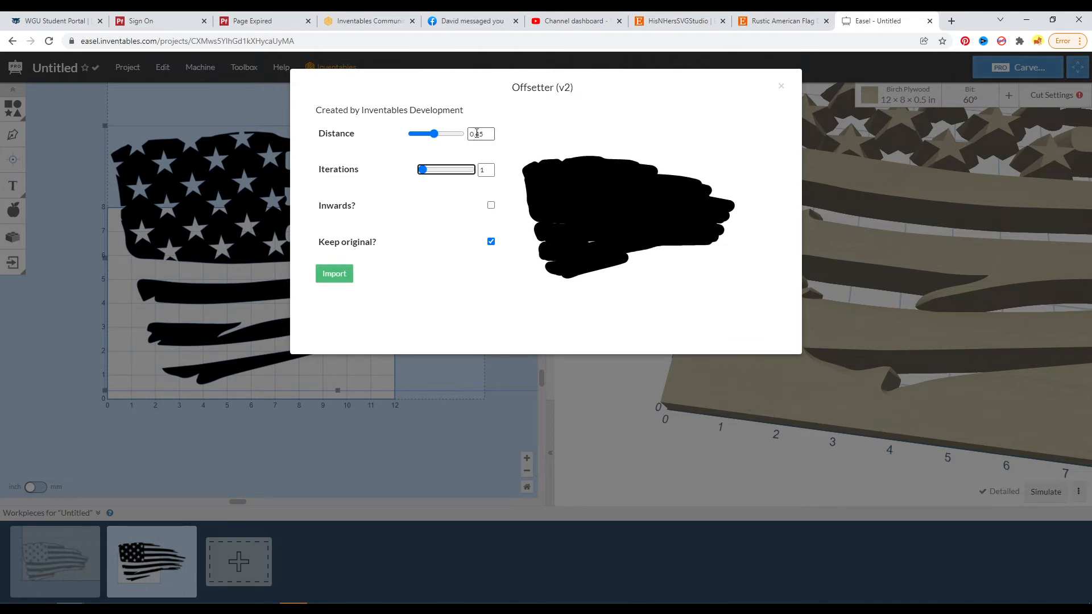
drag(476, 134, 479, 134)
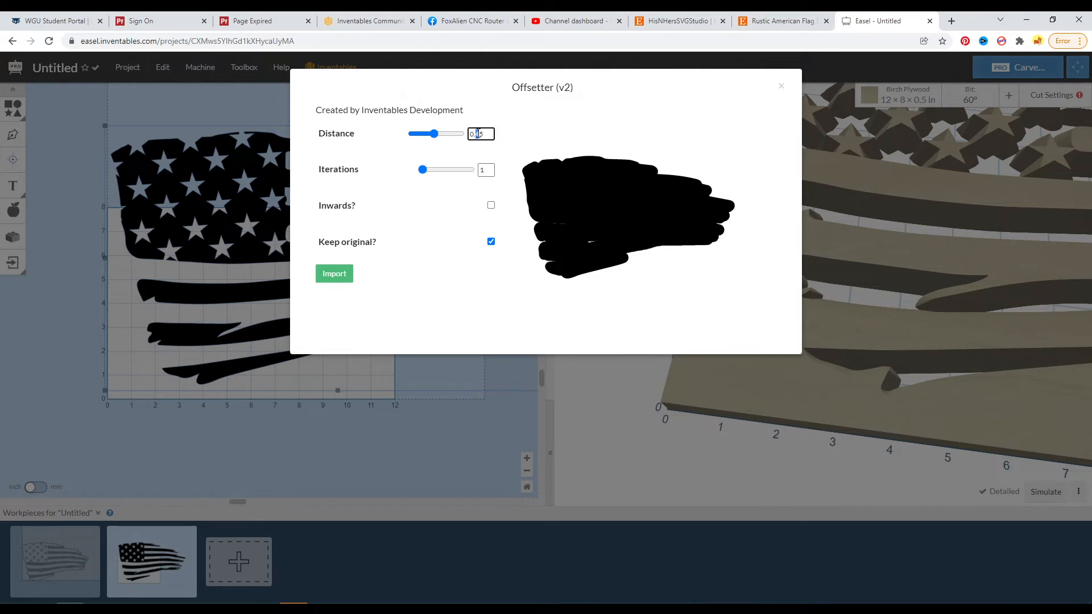
text(5)
key(Tab)
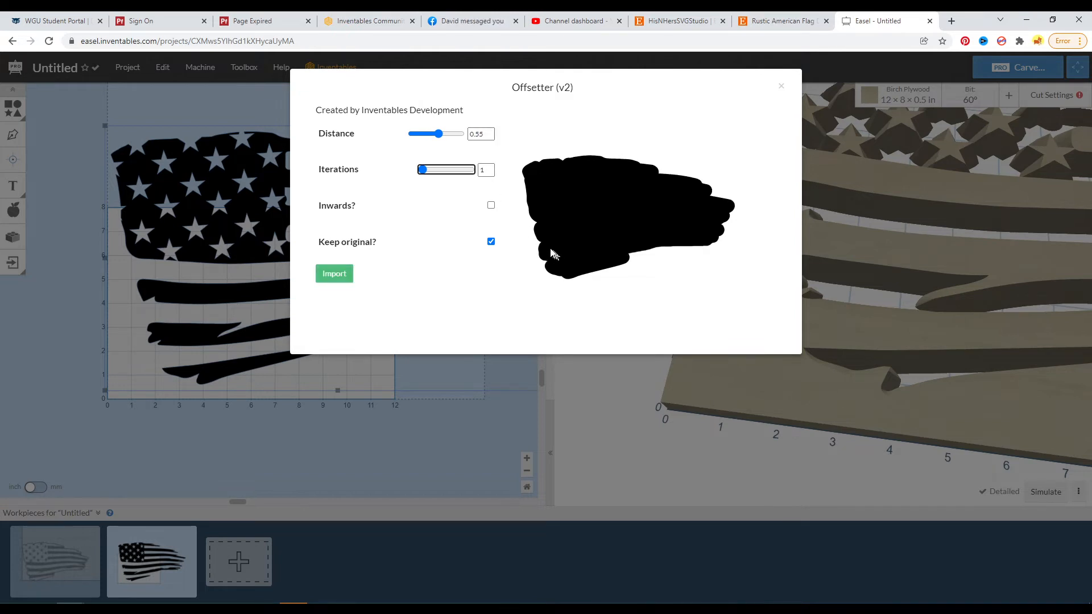
- Try larger offset distances of 0.75, 0.8 and 1 around the flag
click(476, 134)
key(BackSpace)
text(75)
key(Tab)
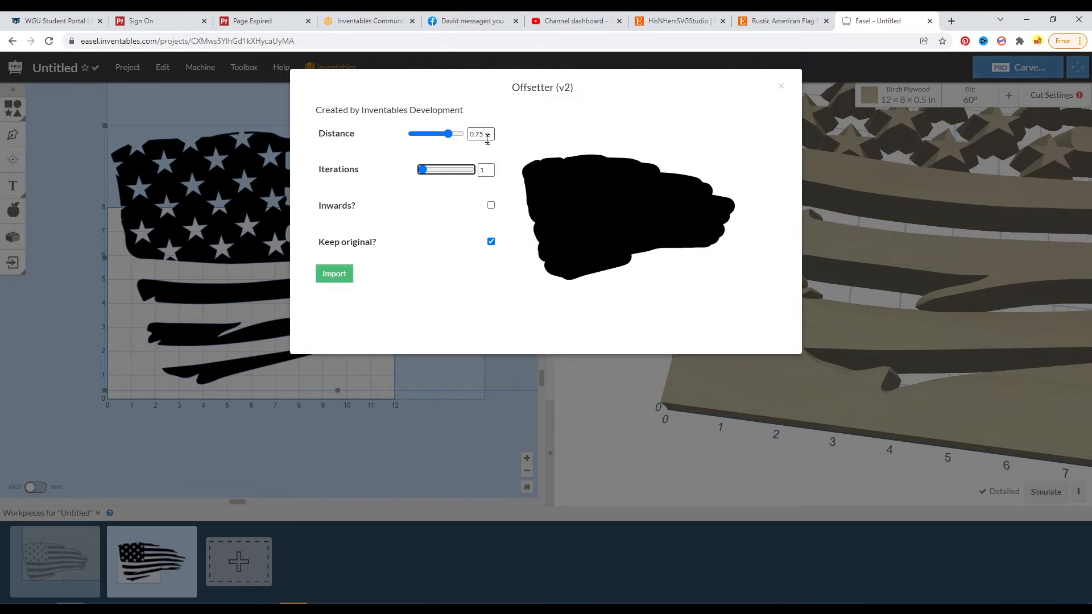
drag(488, 138, 477, 137)
text(8)
key(Tab)
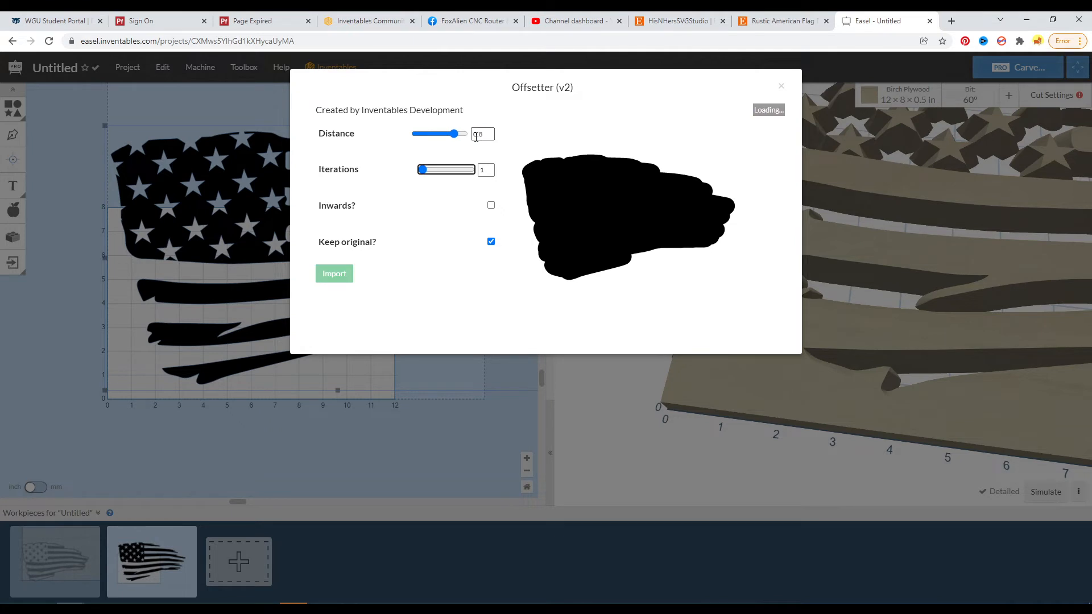
drag(487, 138, 439, 145)
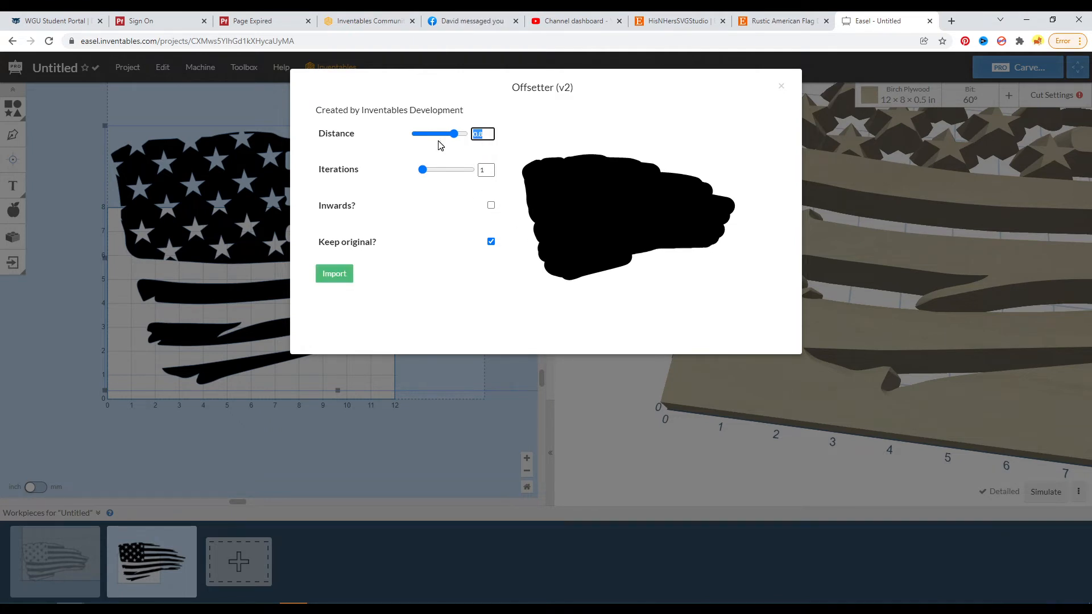
text(1)
key(Tab)
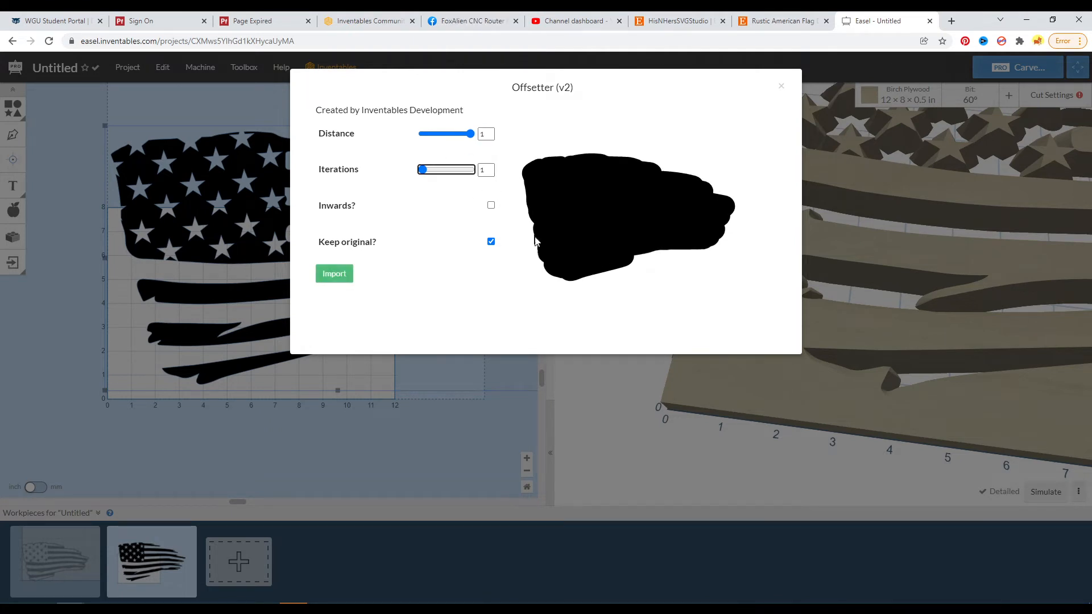
- Try offset distances of 1.3 and 1.4 around the flag
click(490, 131)
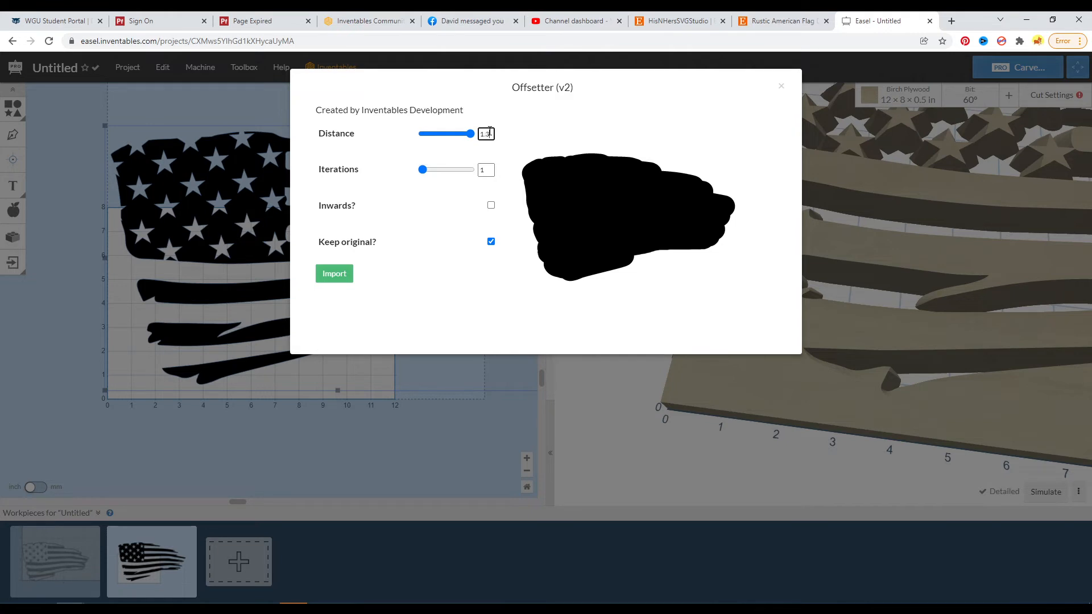
text(.3)
key(Tab)
click(483, 135)
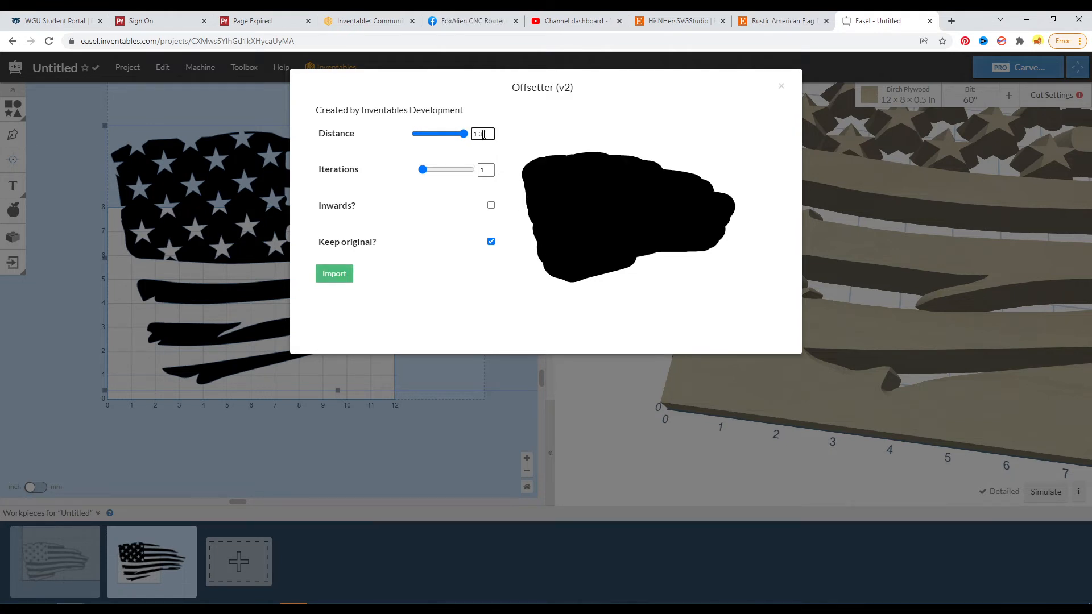
text(4)
key(Tab)
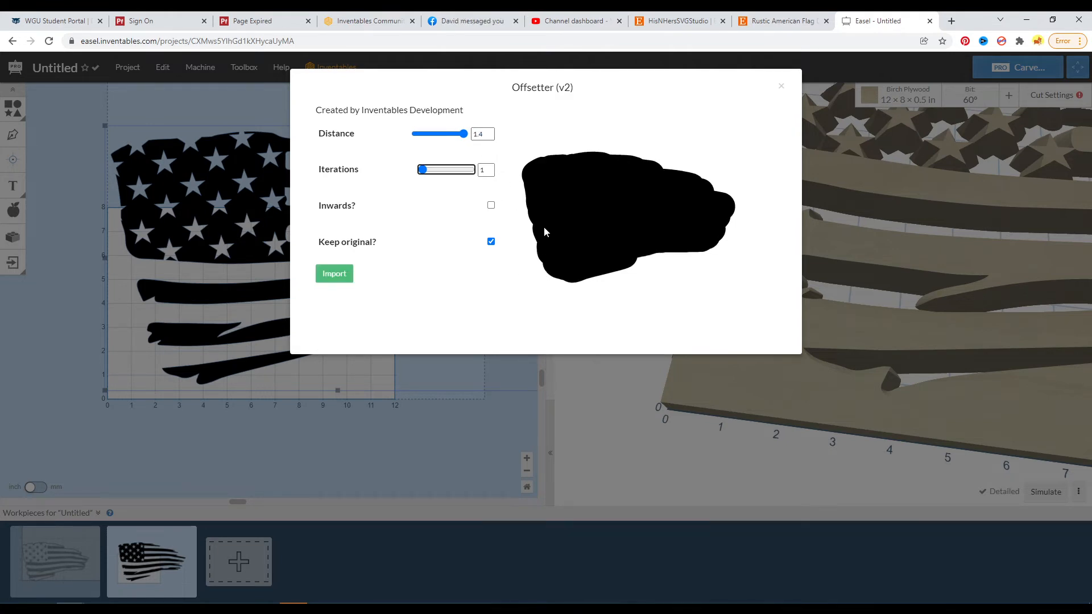
- Set the offset distance to 1.5 and import the outward offset with the original flag kept
click(484, 134)
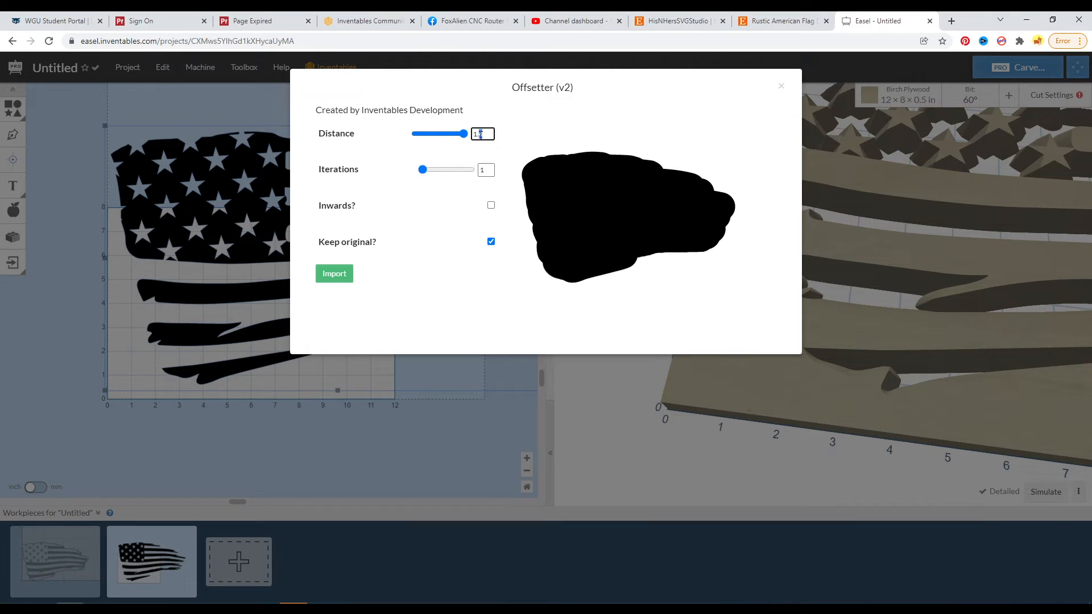
text(5)
key(Tab)
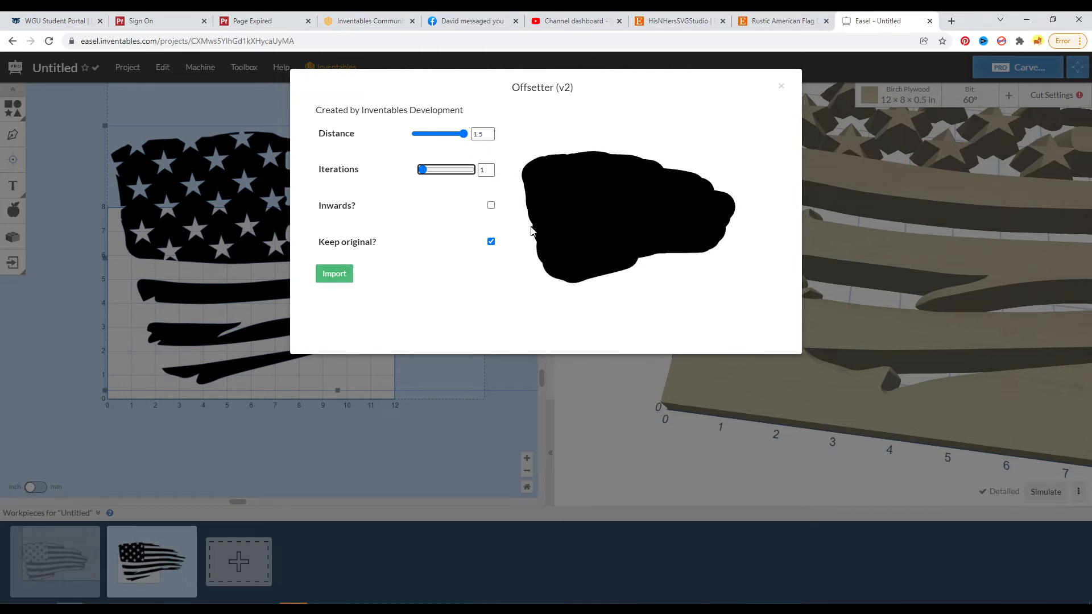
click(335, 274)
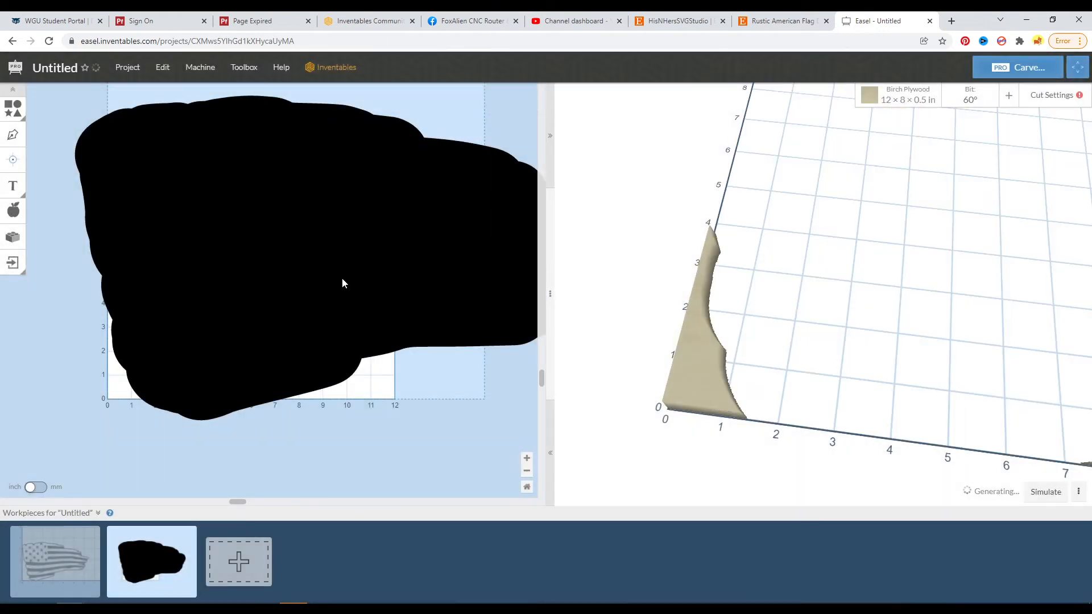
- Select the four outer offset shapes surrounding the flag and set their cut depth to about 0.179 in
click(288, 235)
click(341, 112)
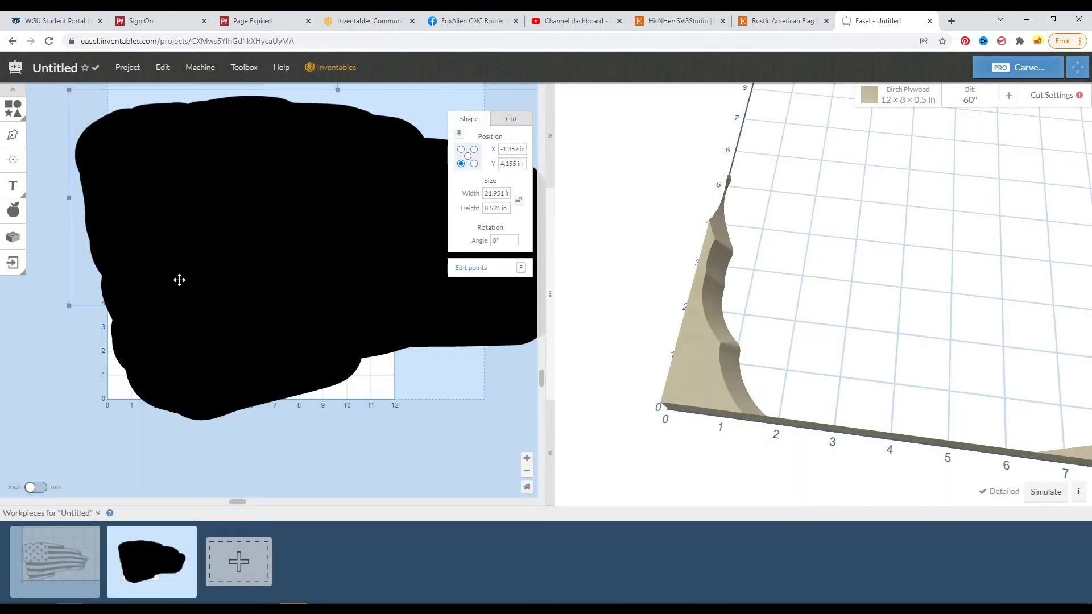
scroll(164, 347, down, 3)
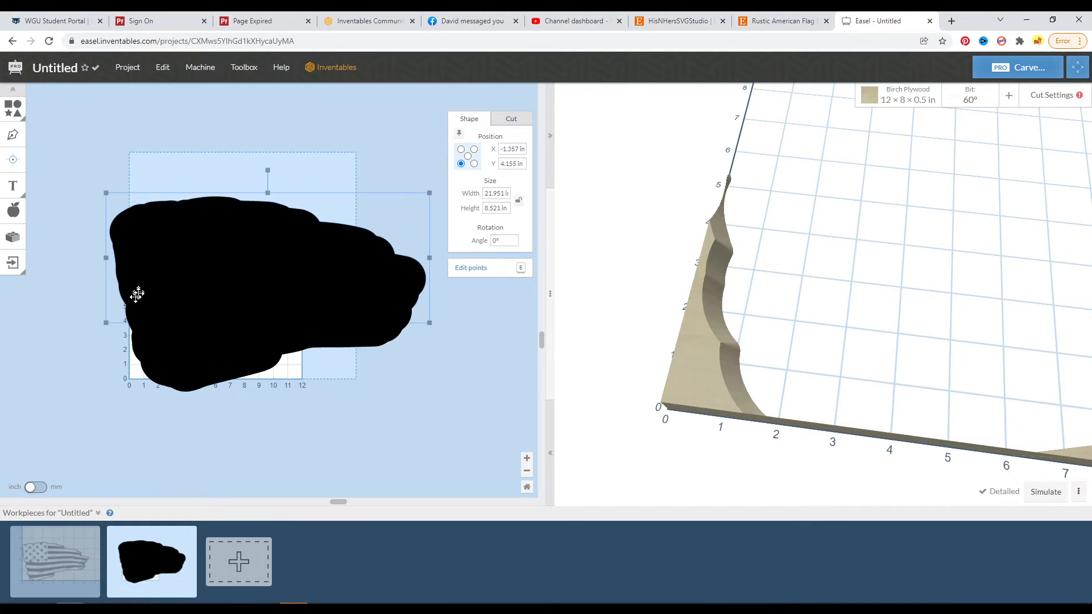
click(136, 349)
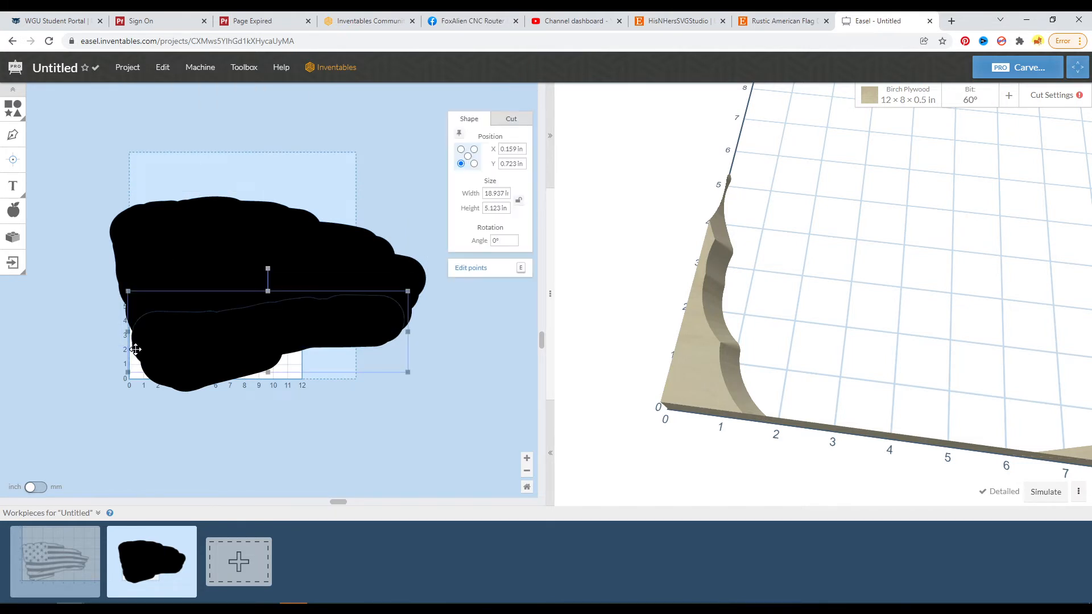
shift+click(148, 376)
shift+click(131, 309)
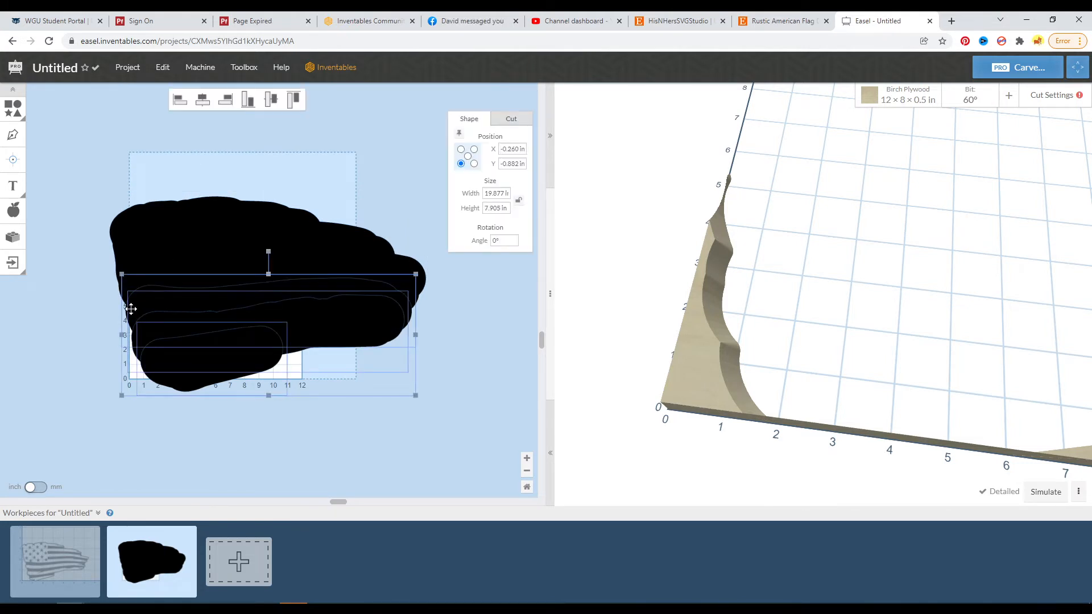
shift+click(120, 264)
click(513, 121)
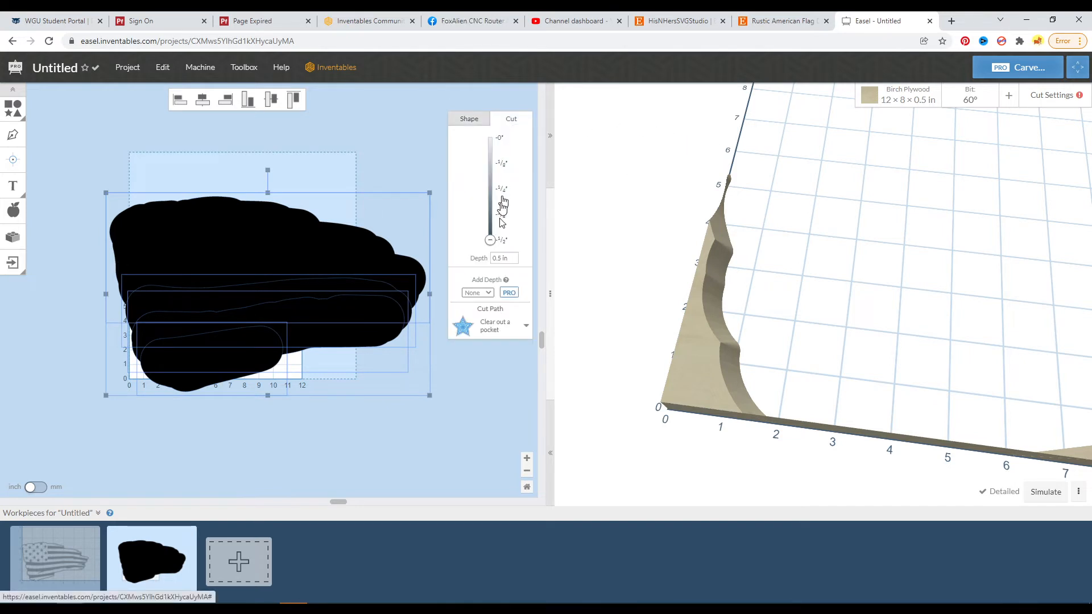
drag(495, 240, 490, 173)
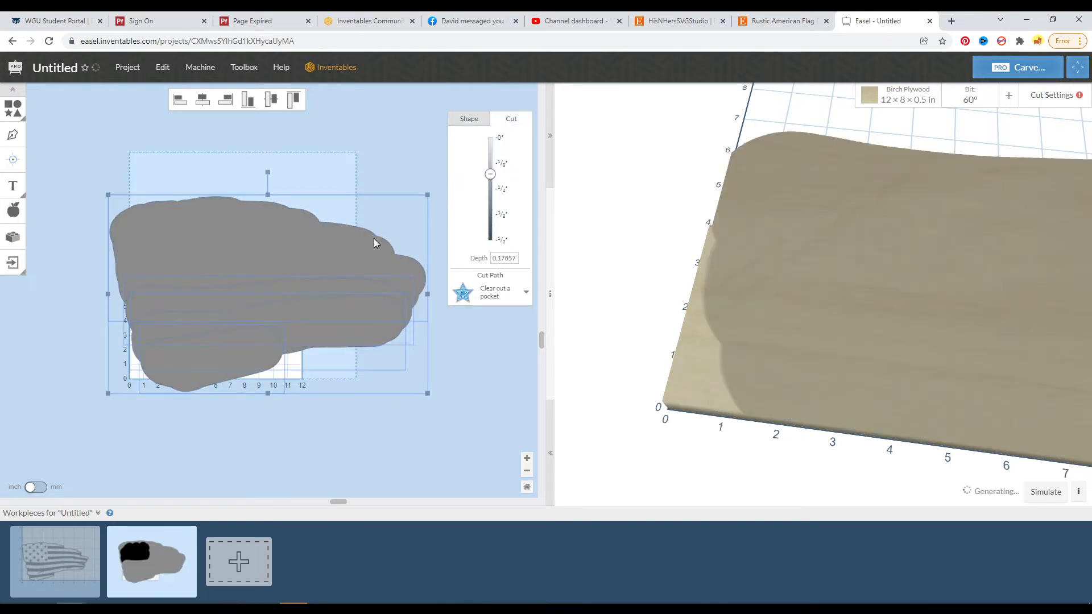
- Send the selected outer offset shapes behind the flag
right_click(376, 243)
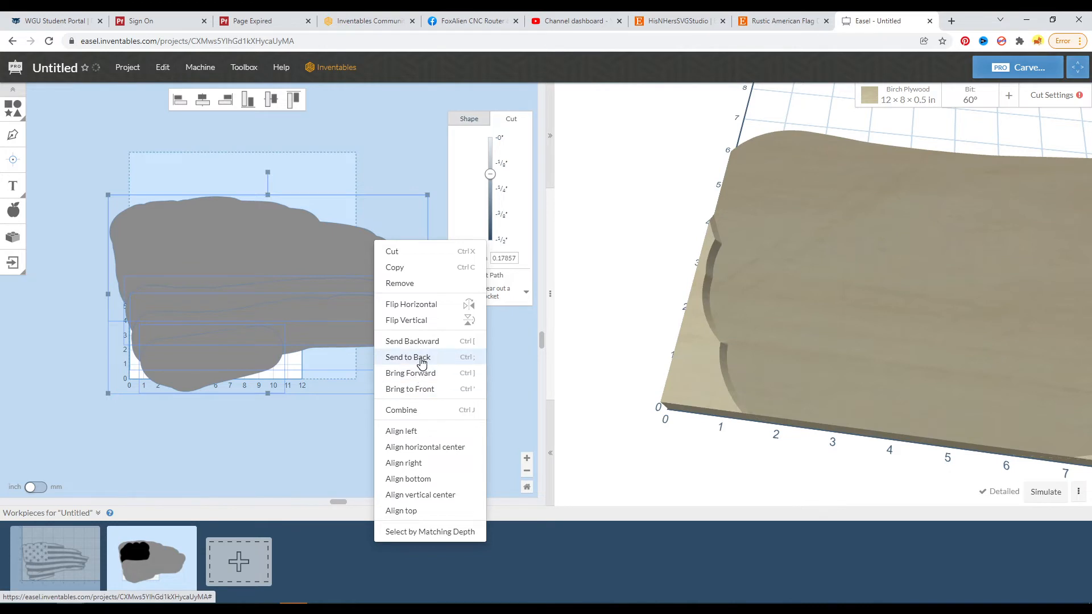
click(421, 357)
click(343, 150)
click(357, 237)
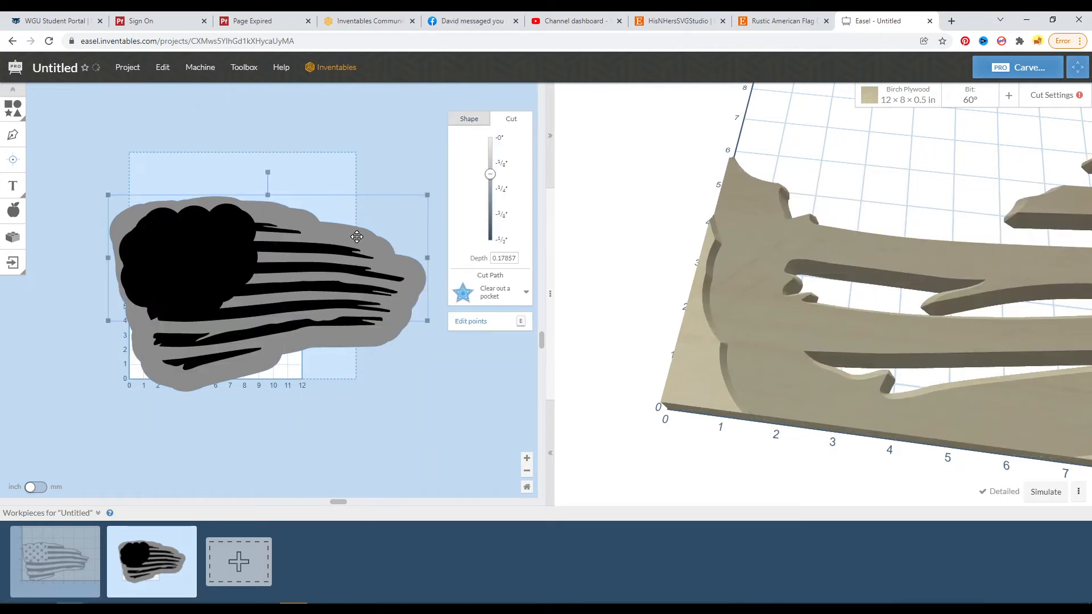
- Delete the black offset shapes covering the upper right and middle stars of the flag's star field
click(243, 231)
click(227, 230)
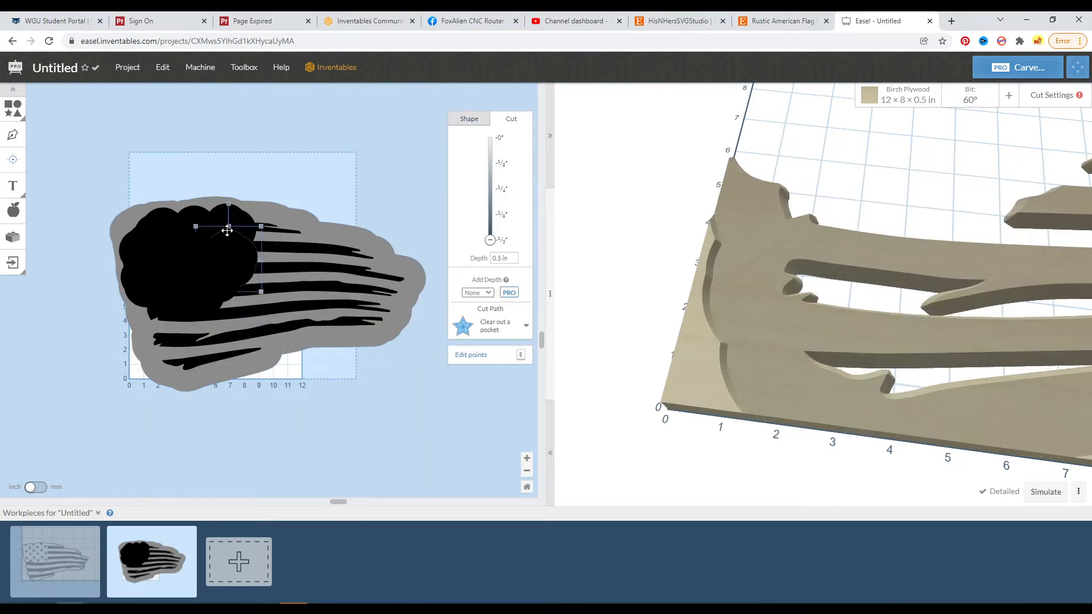
key(Delete)
click(236, 214)
key(Delete)
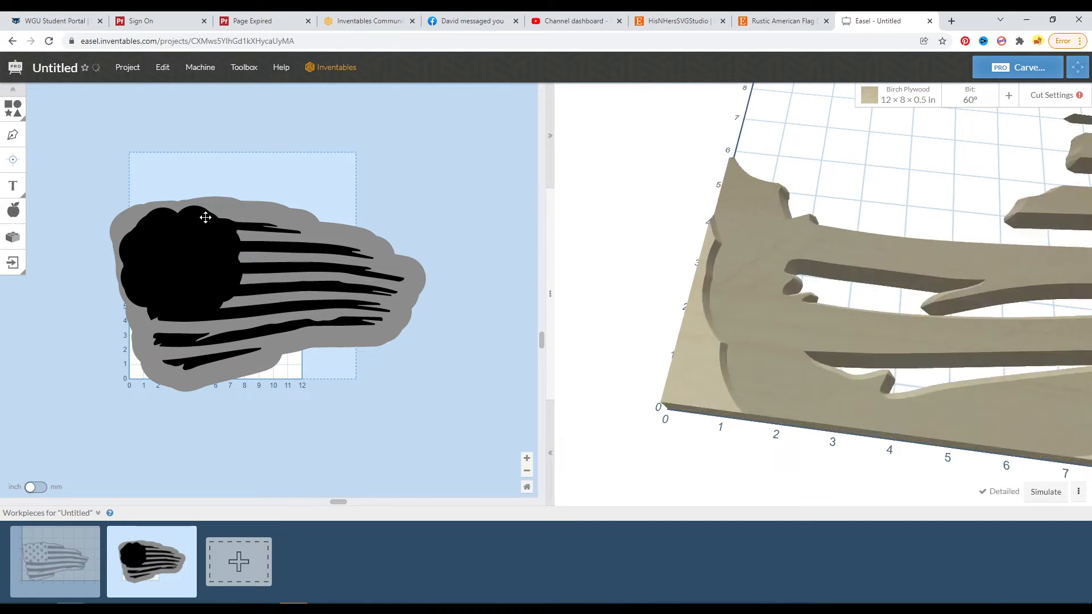
click(205, 216)
key(Delete)
click(224, 234)
key(Delete)
click(208, 260)
key(Delete)
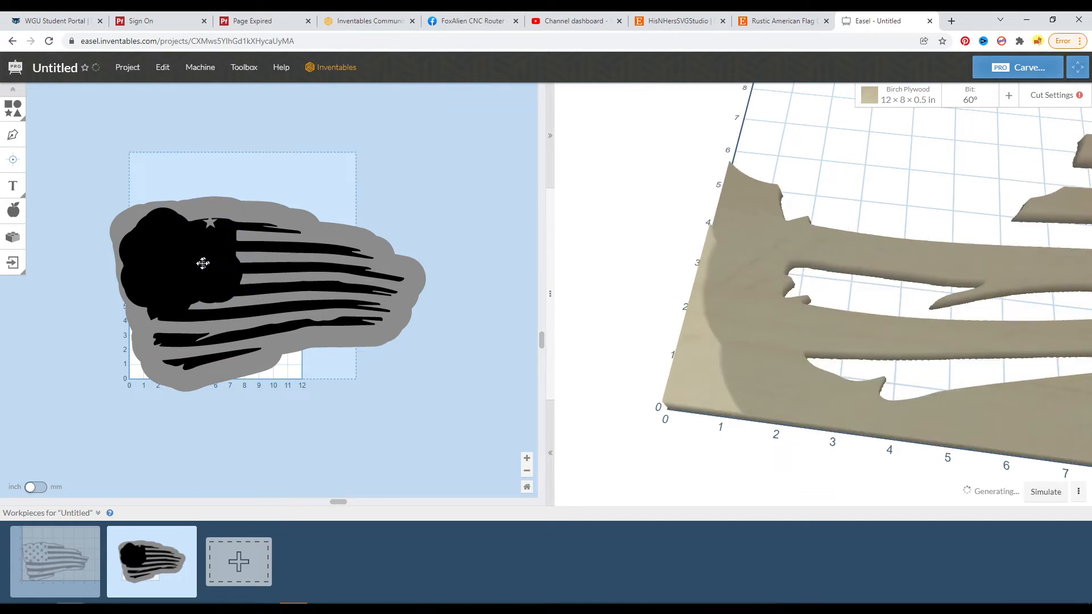
- Delete the remaining black rounded offset shapes covering the stars in the flag's star field
click(223, 262)
key(Delete)
click(179, 262)
key(Delete)
click(178, 228)
key(Delete)
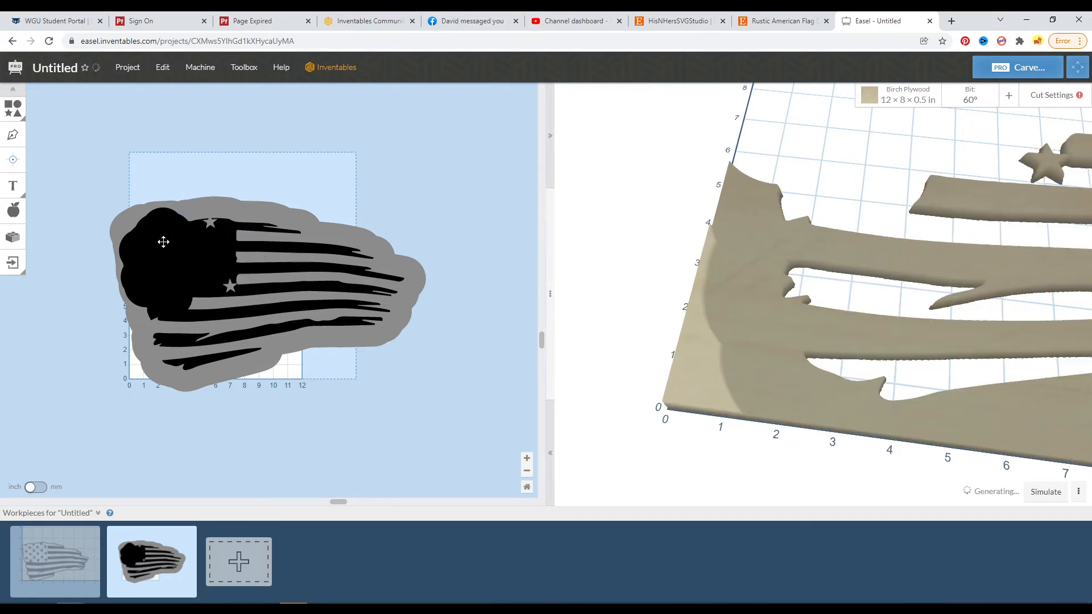
click(162, 241)
key(Delete)
click(148, 233)
key(Delete)
click(145, 235)
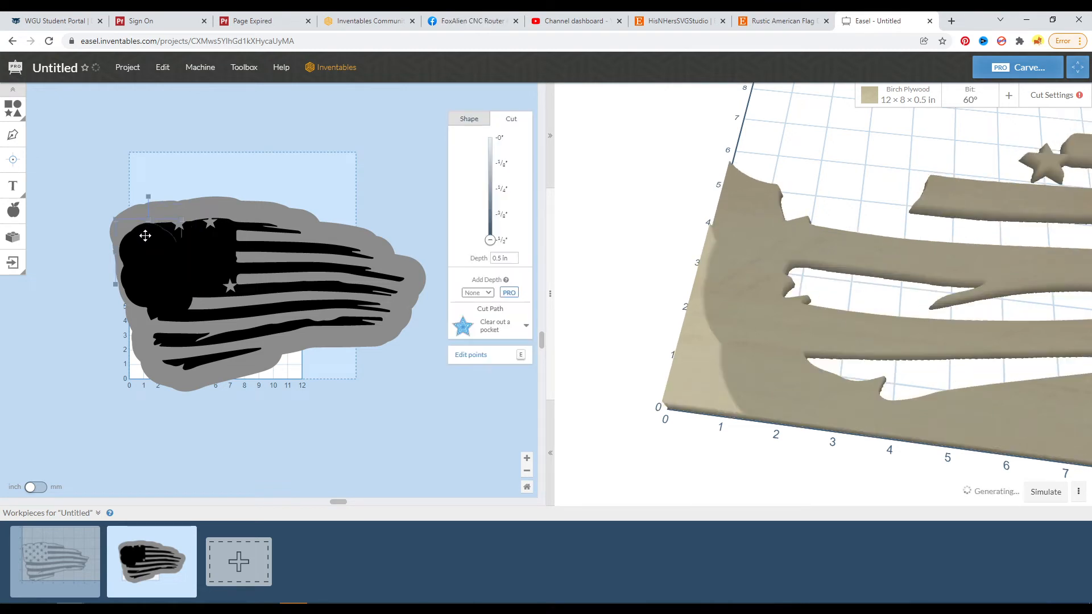
key(Delete)
click(149, 254)
key(Delete)
click(168, 295)
key(Delete)
click(170, 256)
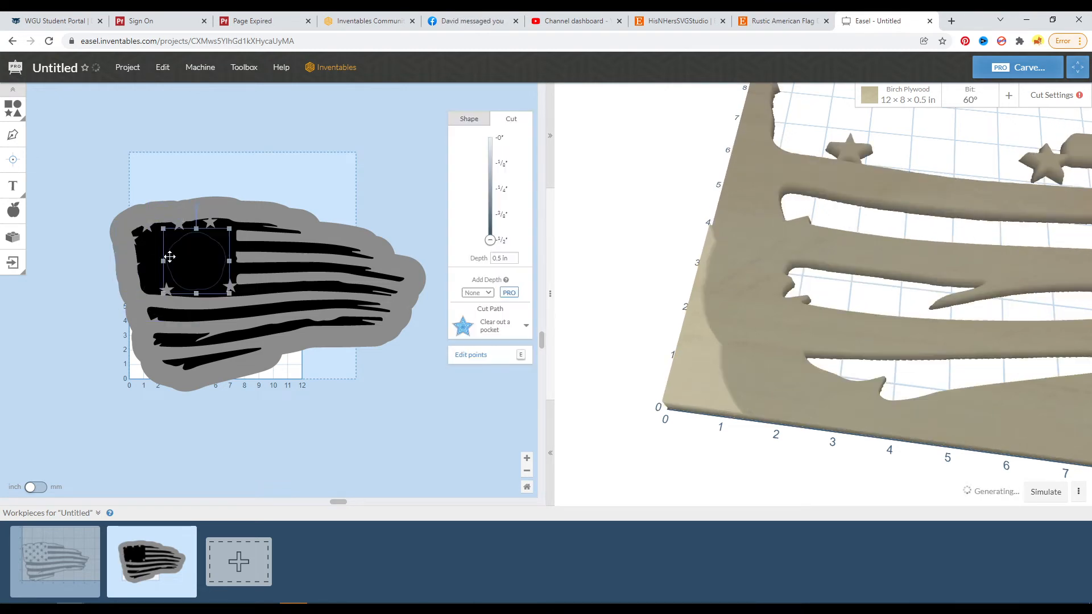
key(Delete)
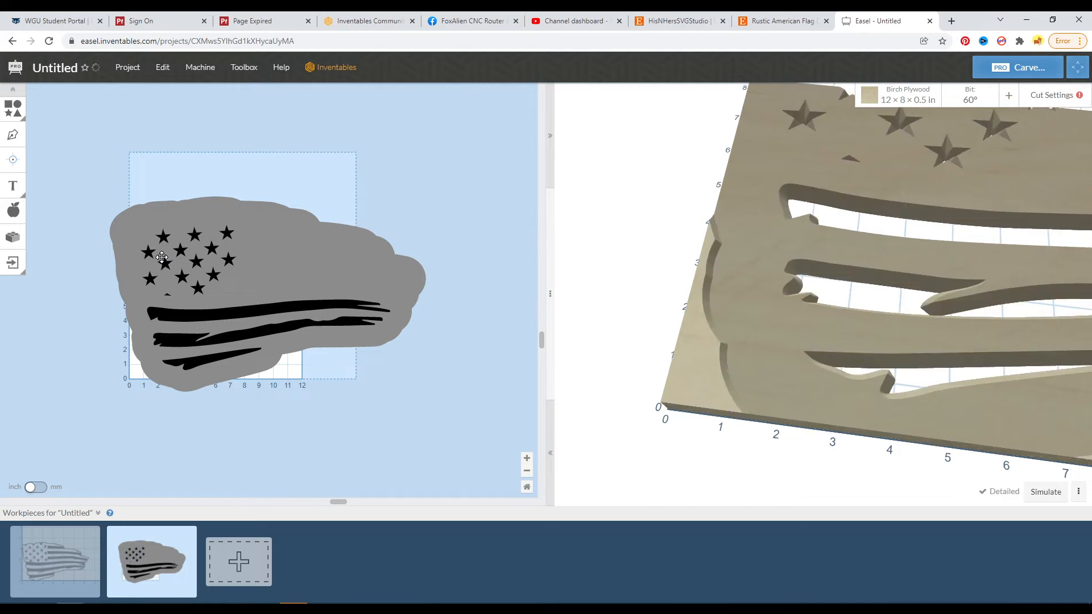
- Undo the deletion of the flag's star field and upper stripes, and set that section's cut depth to about 0.283 in
key(ctrl+z)
click(176, 254)
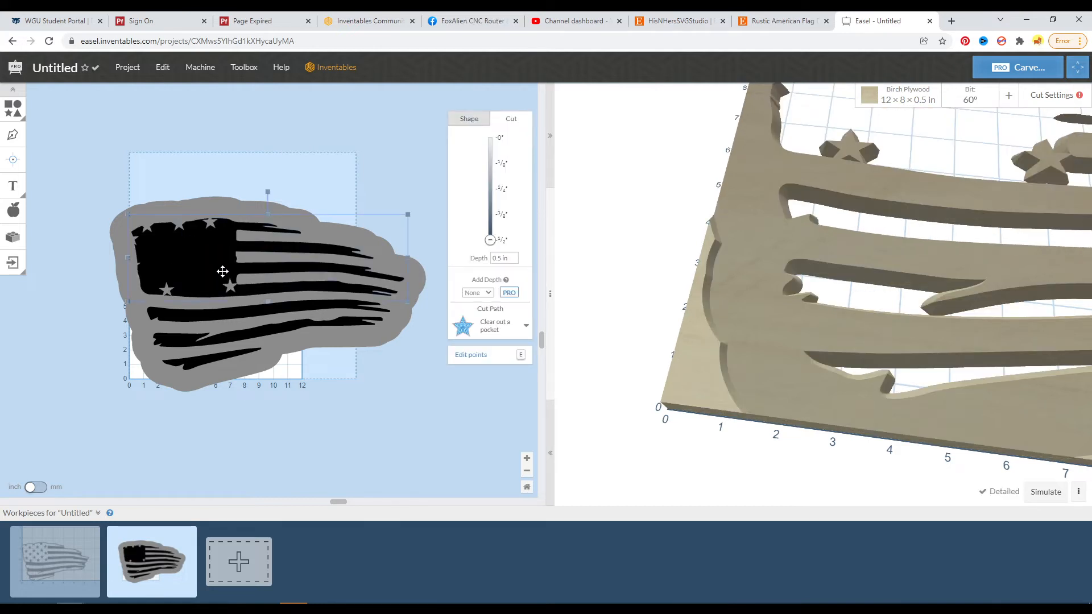
click(148, 253)
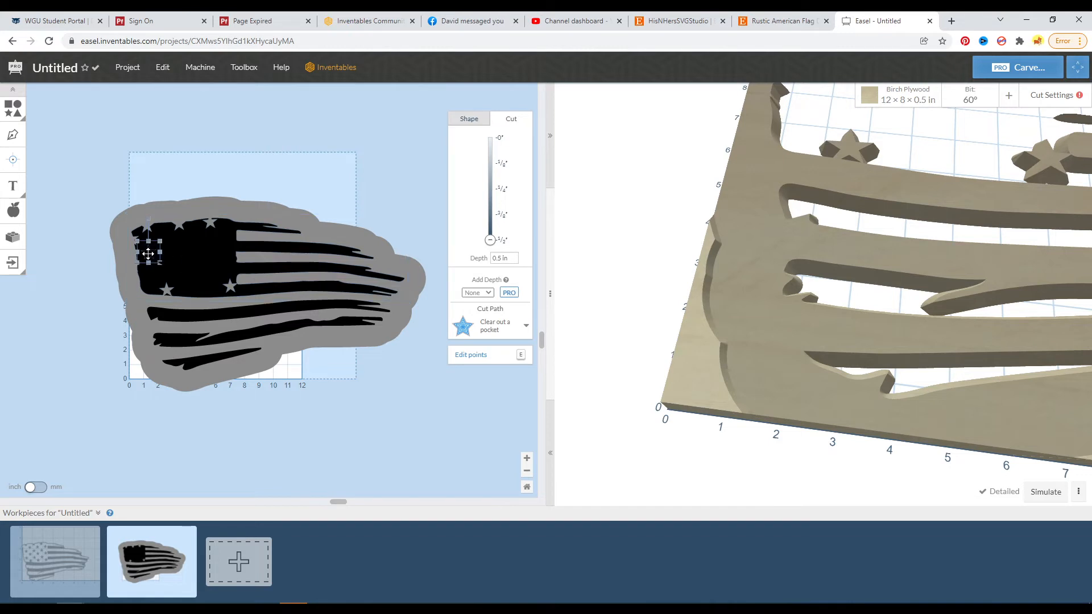
drag(148, 254, 181, 276)
click(228, 245)
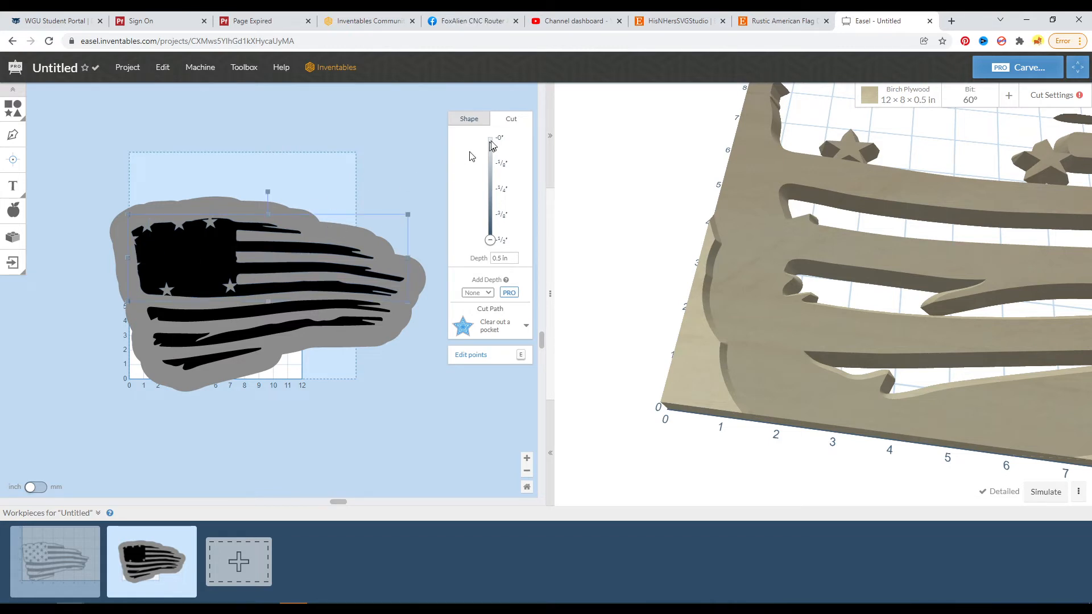
drag(491, 242, 492, 139)
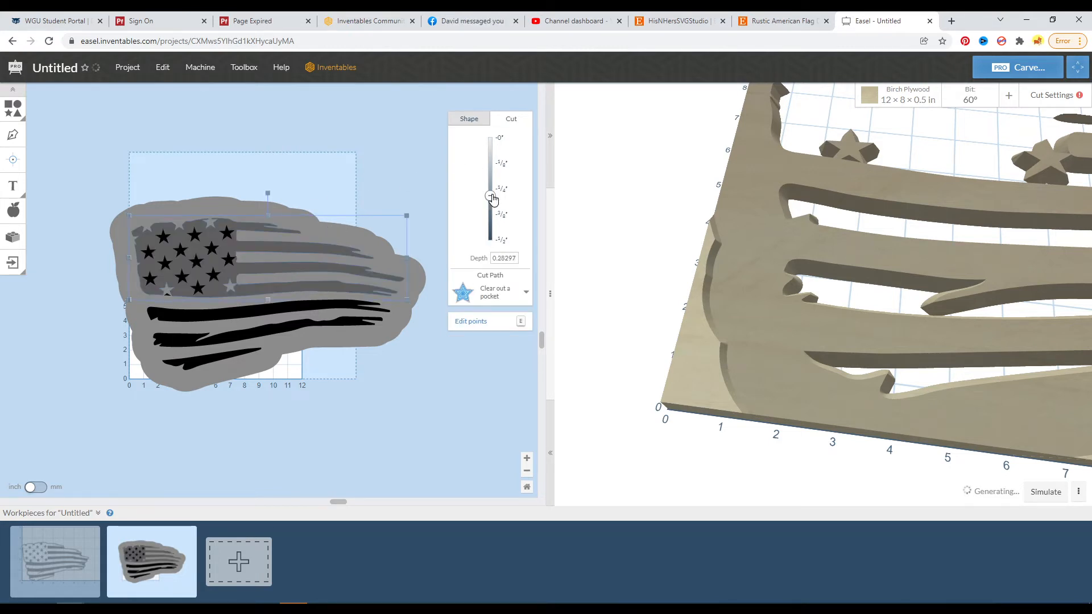
click(330, 146)
- Select the four outer offset shapes around the flag and combine them into a single background shape
click(257, 201)
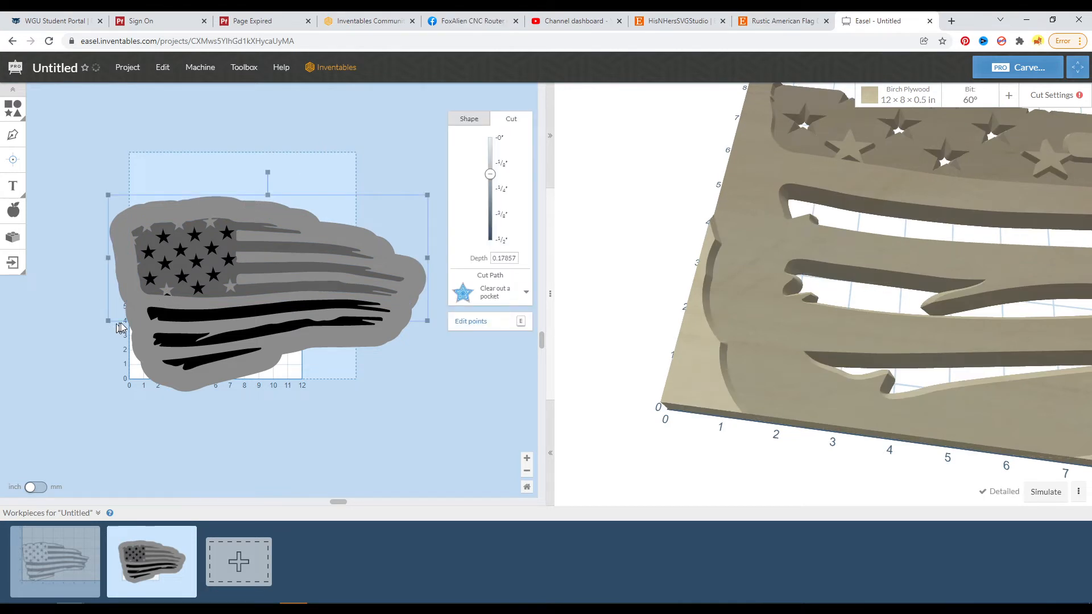
shift+click(137, 315)
shift+click(142, 343)
shift+click(145, 357)
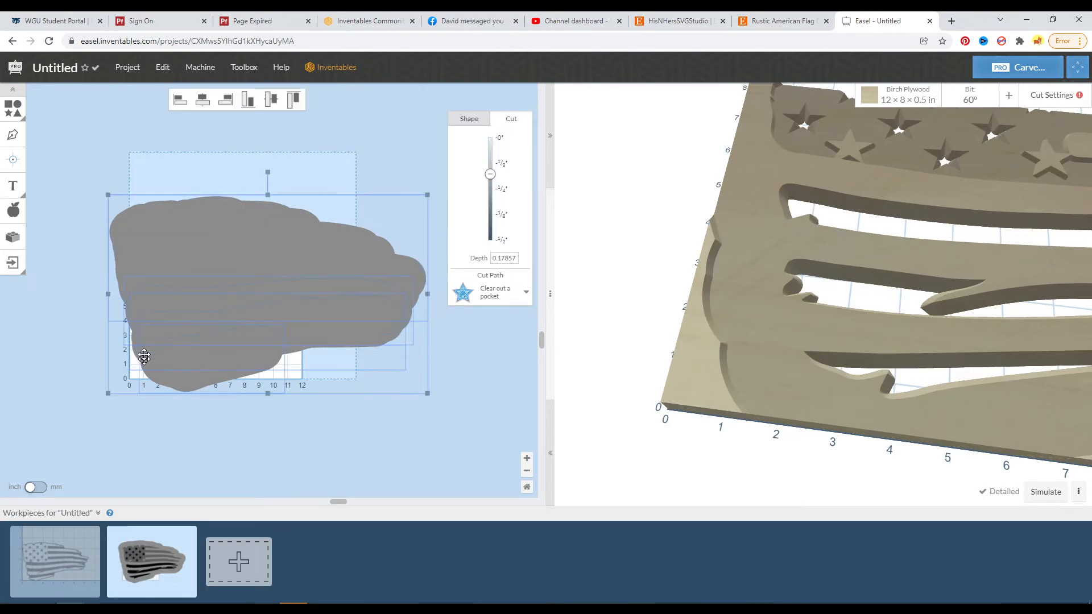
key(ctrl+e)
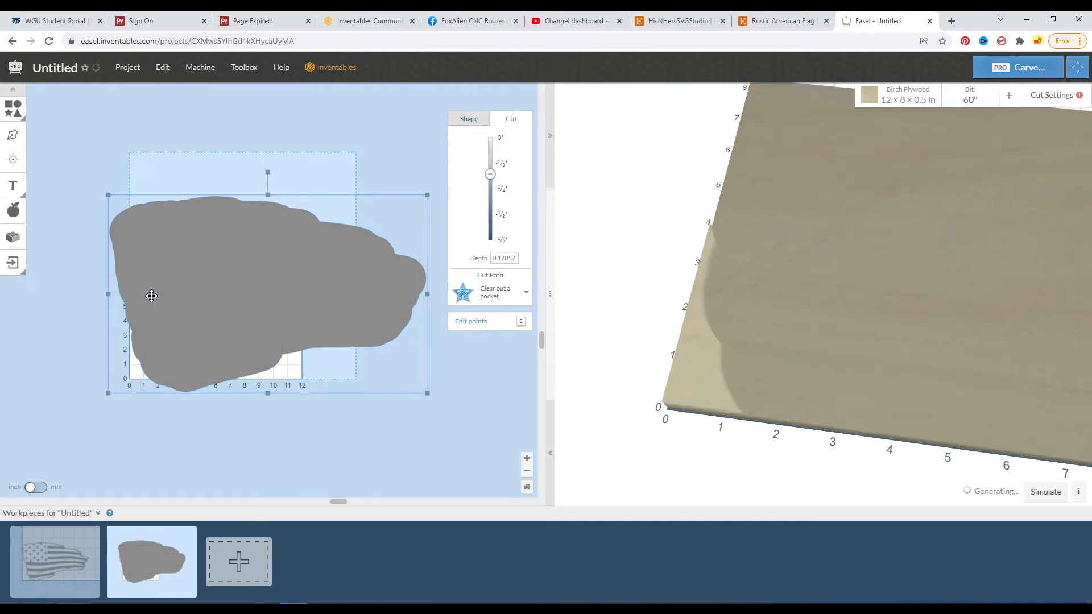
- Offset the combined background shape inwards by 1.2 with Offsetter (v2), without keeping the original, and import it
click(11, 221)
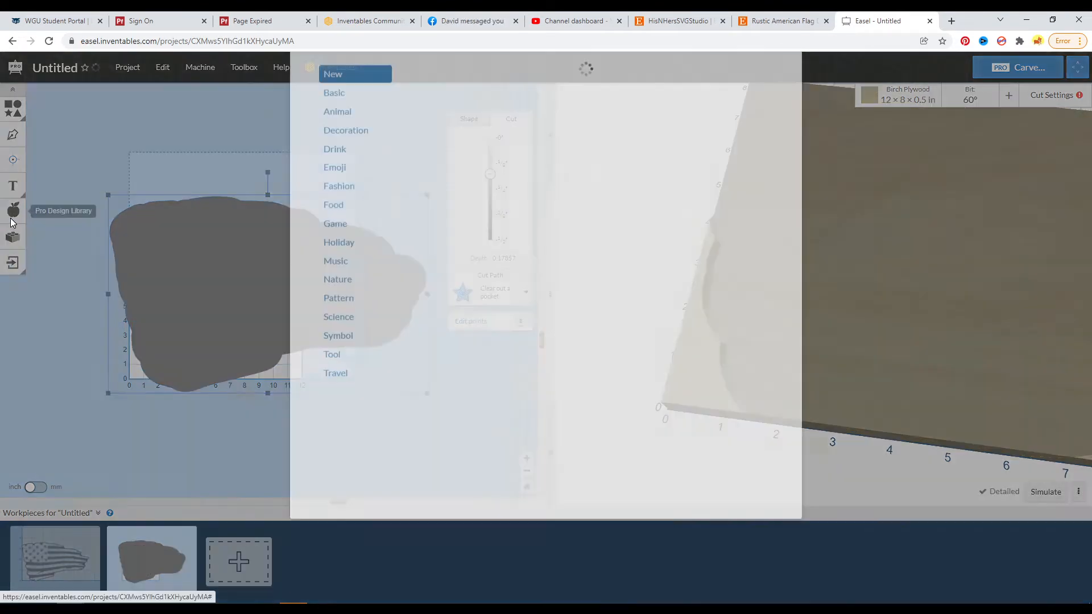
click(42, 244)
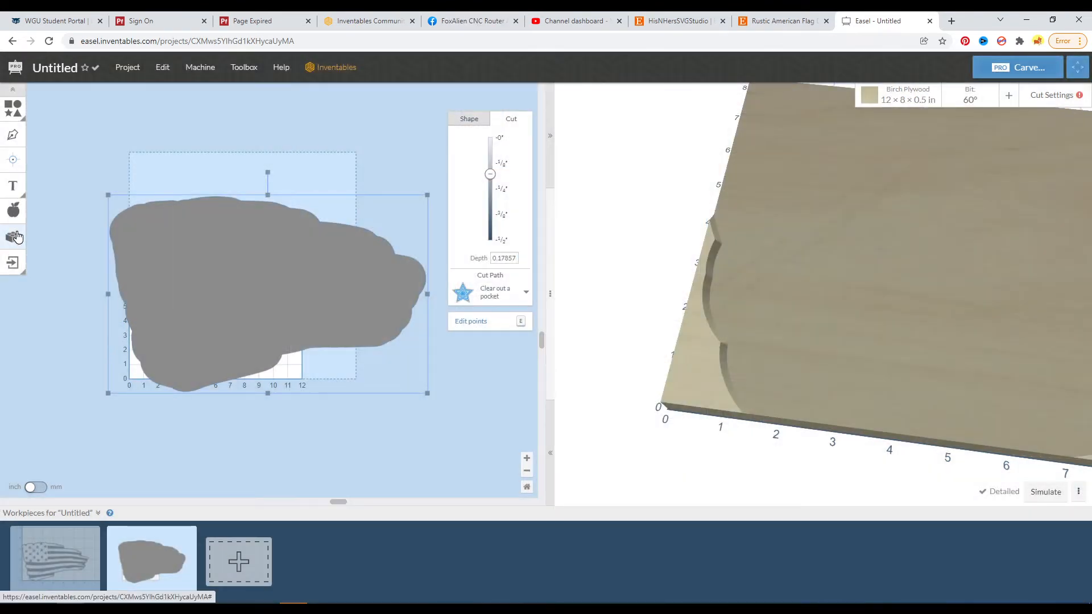
click(13, 237)
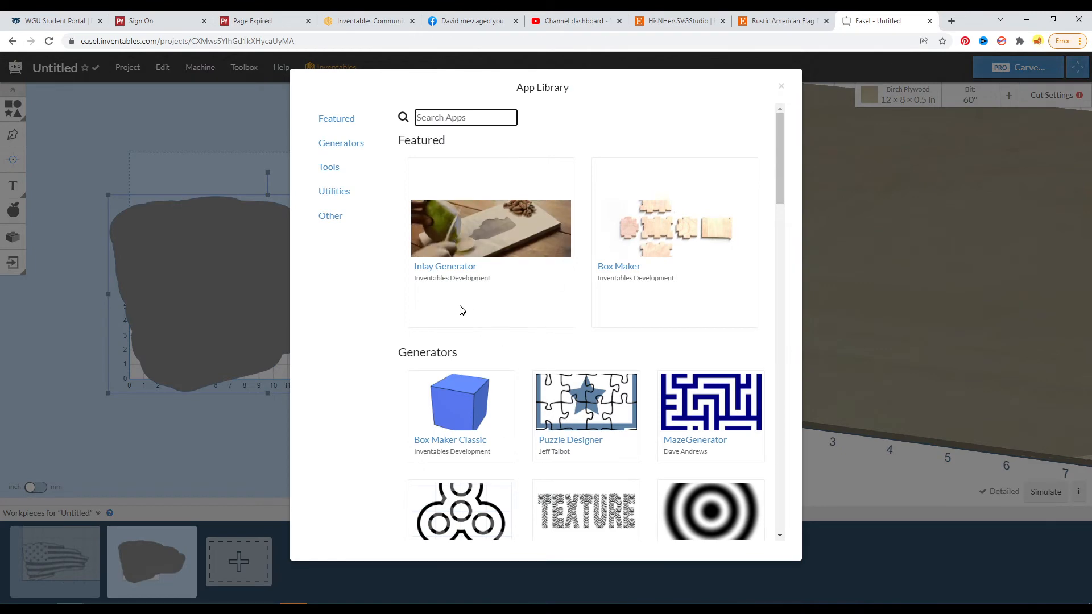
text(off)
click(625, 188)
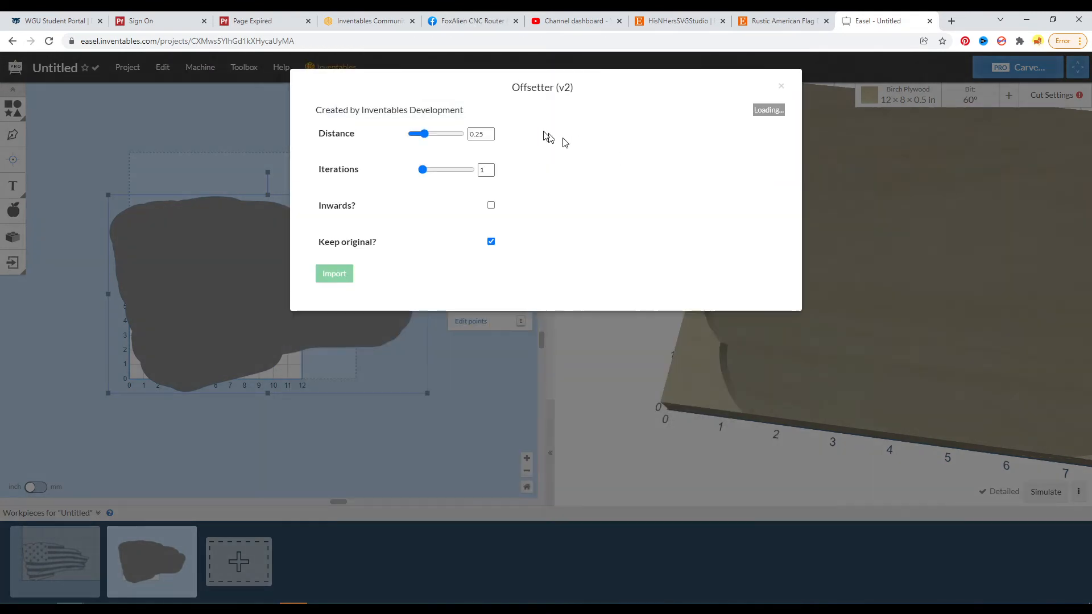
double_click(472, 134)
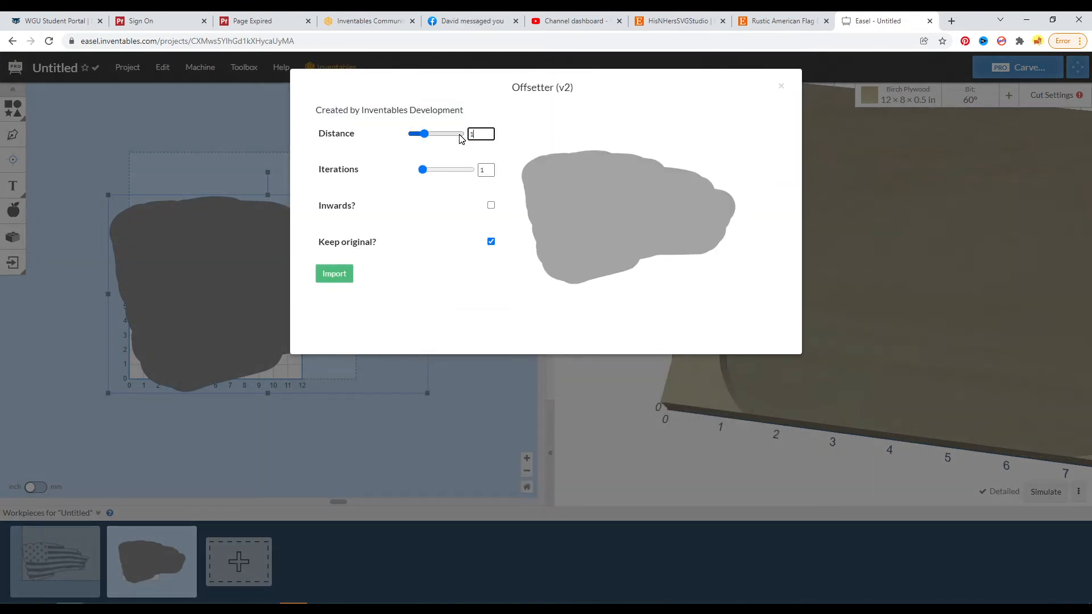
text(1.2)
click(491, 205)
click(490, 242)
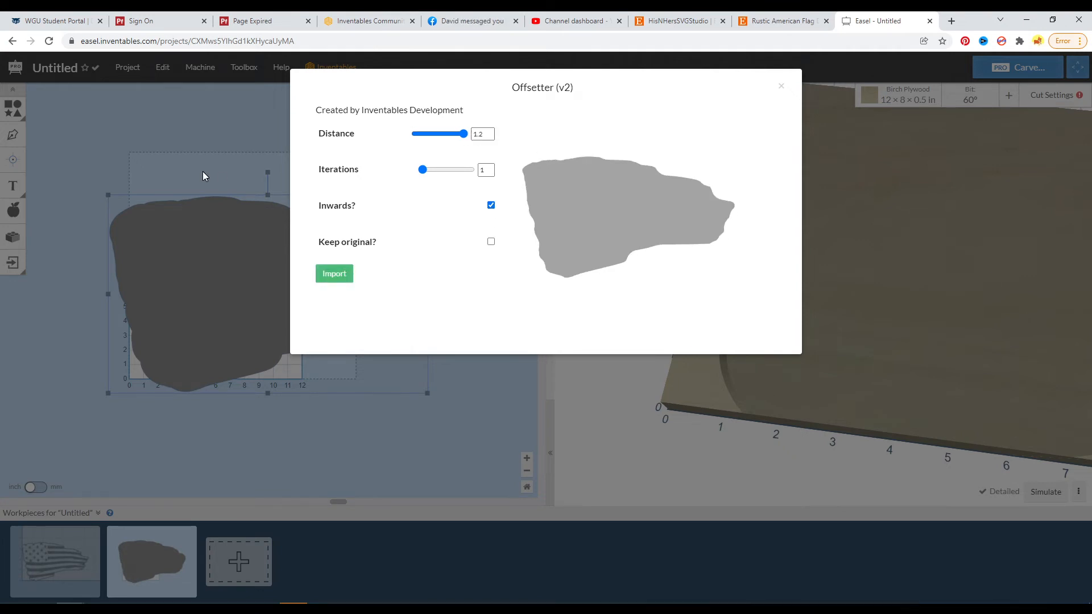
click(331, 274)
- Send the inward-offset background shape to the back, behind the flag's stars and stripes
click(275, 228)
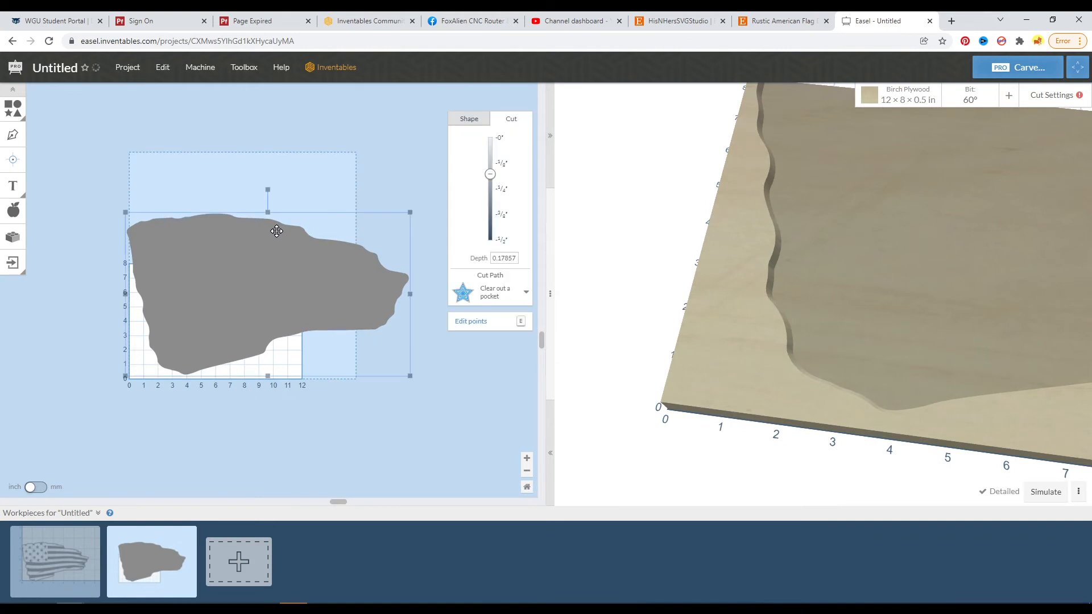
right_click(277, 234)
click(310, 349)
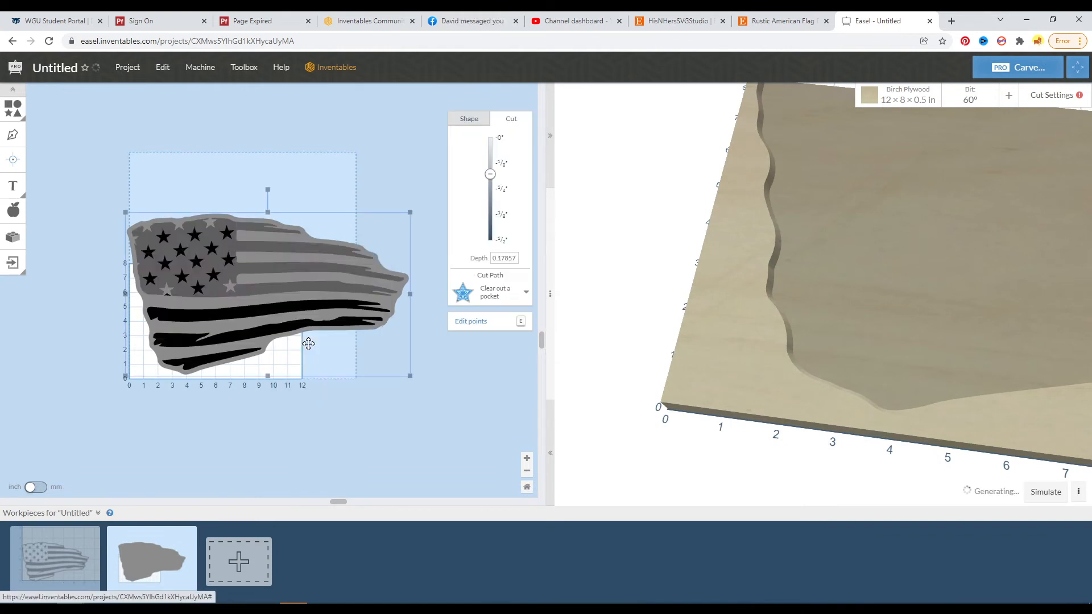
click(339, 180)
- Compare the outline around the second workpiece's flag with the outlined flag in the first workpiece
scroll(171, 313, up, 5)
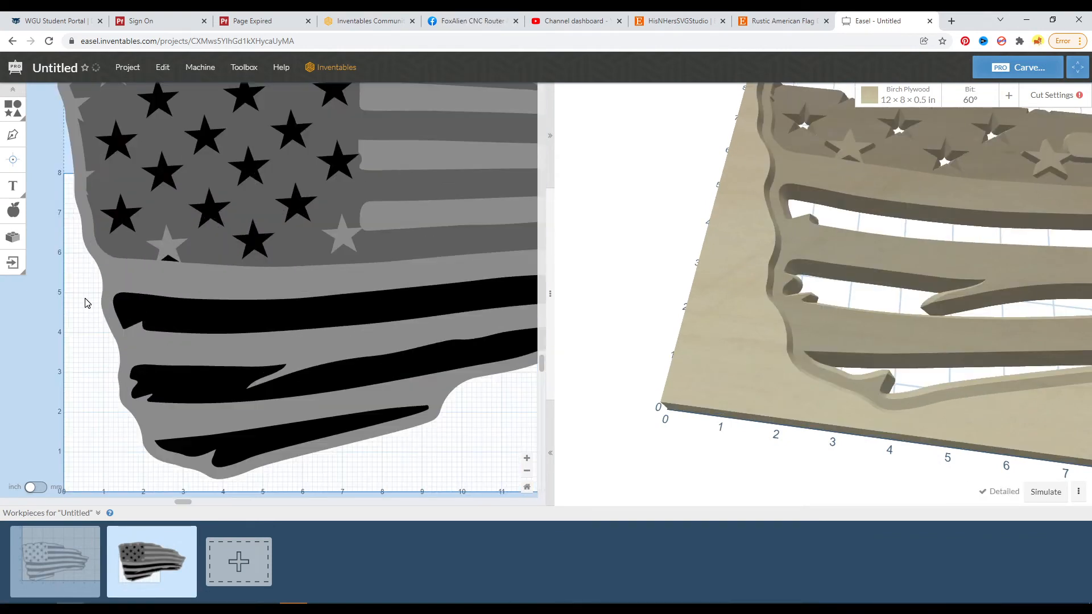
click(44, 563)
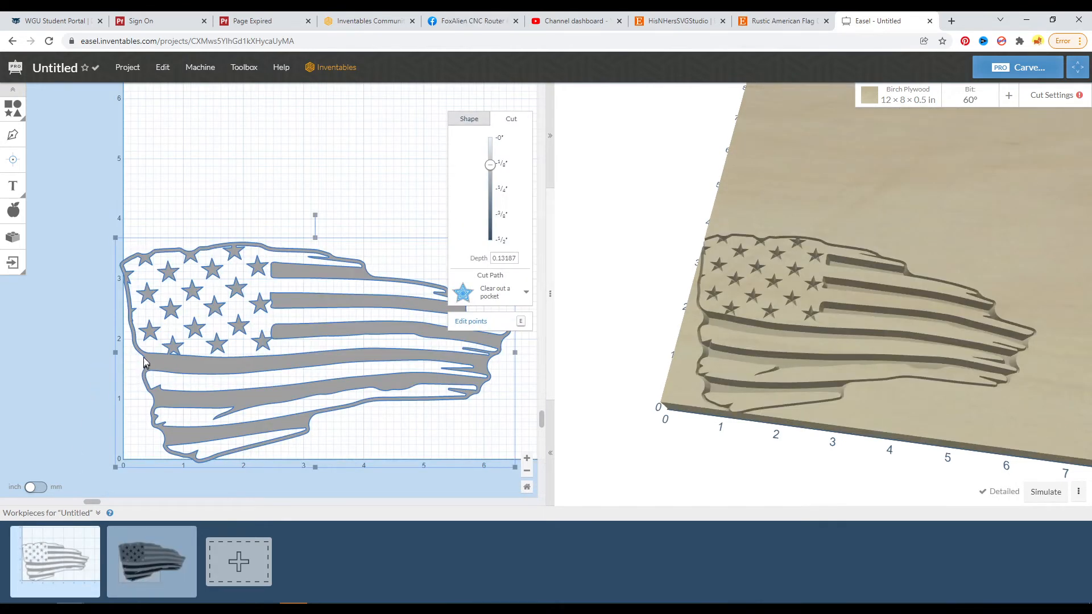
click(153, 548)
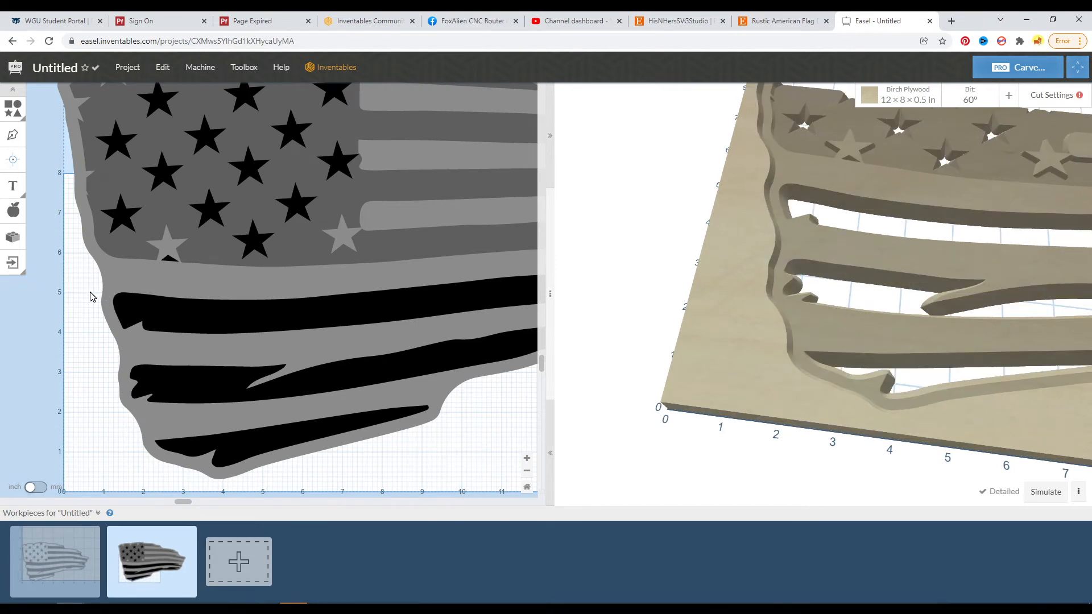
scroll(91, 296, down, 3)
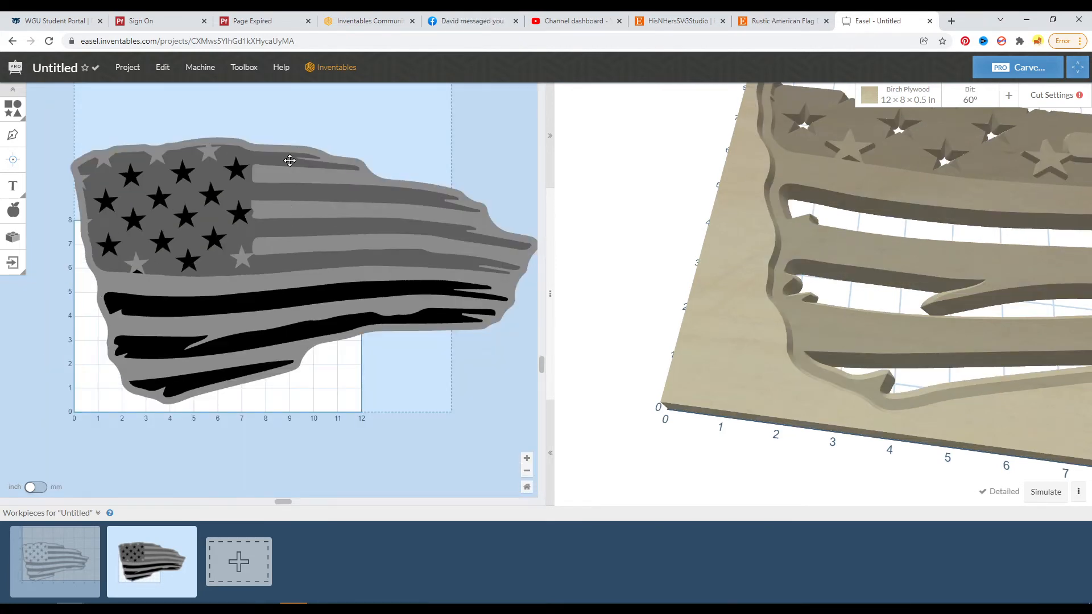
- Offset the background shape inwards by a further 0.1 with Offsetter (v2), without keeping the original, and import it
click(157, 370)
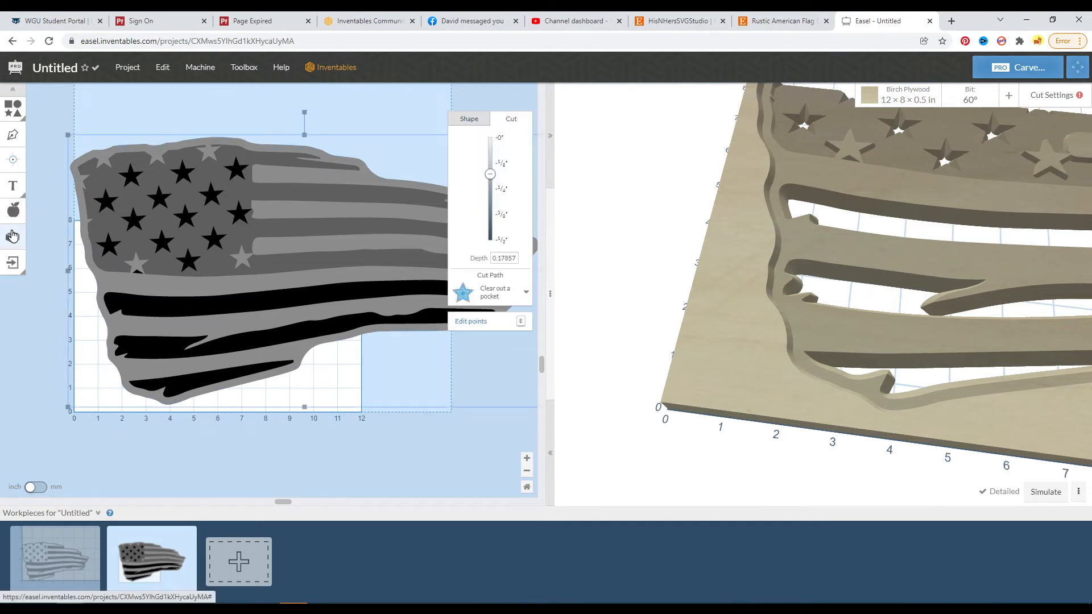
click(12, 236)
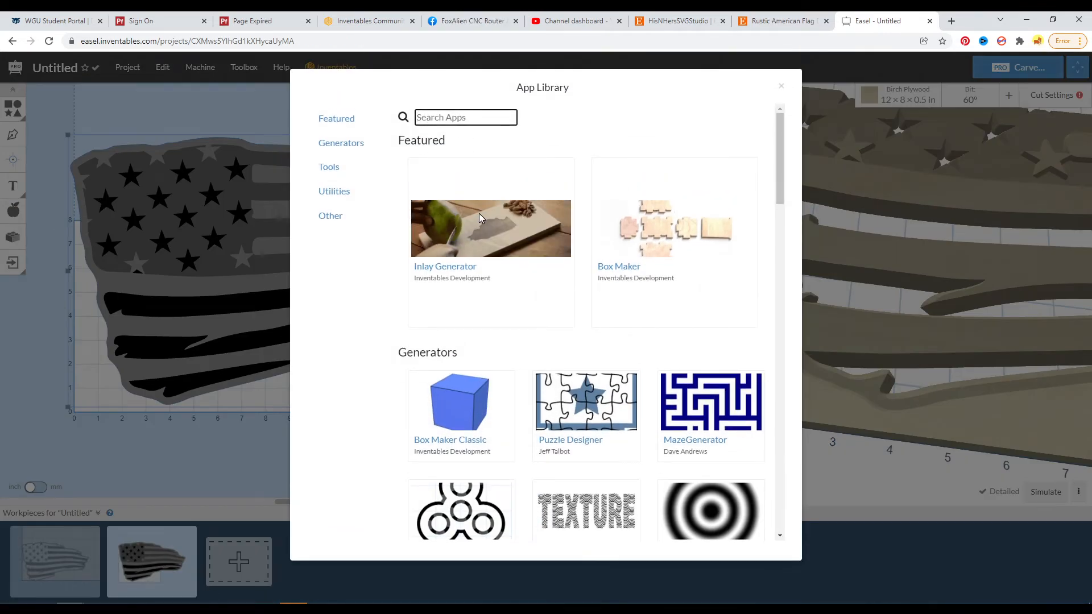
text(off)
click(622, 212)
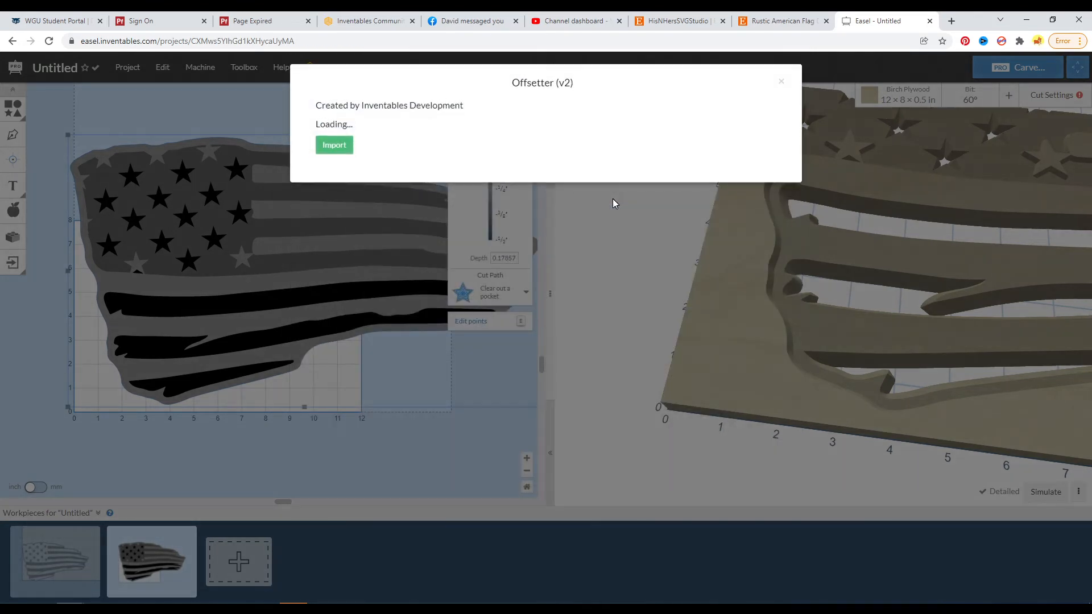
drag(486, 135, 477, 134)
text(1)
key(Tab)
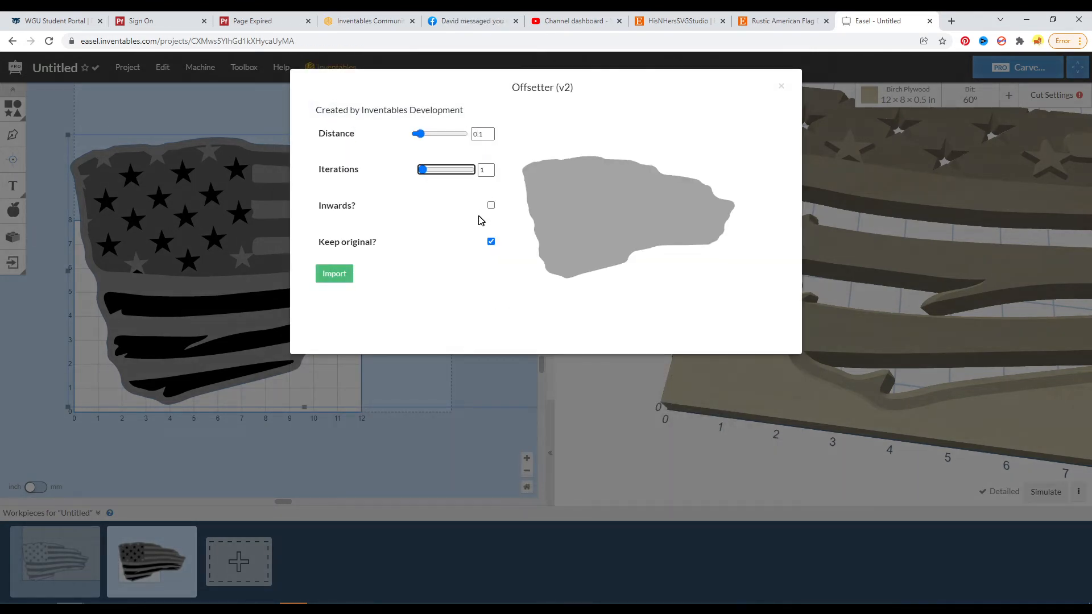
click(491, 205)
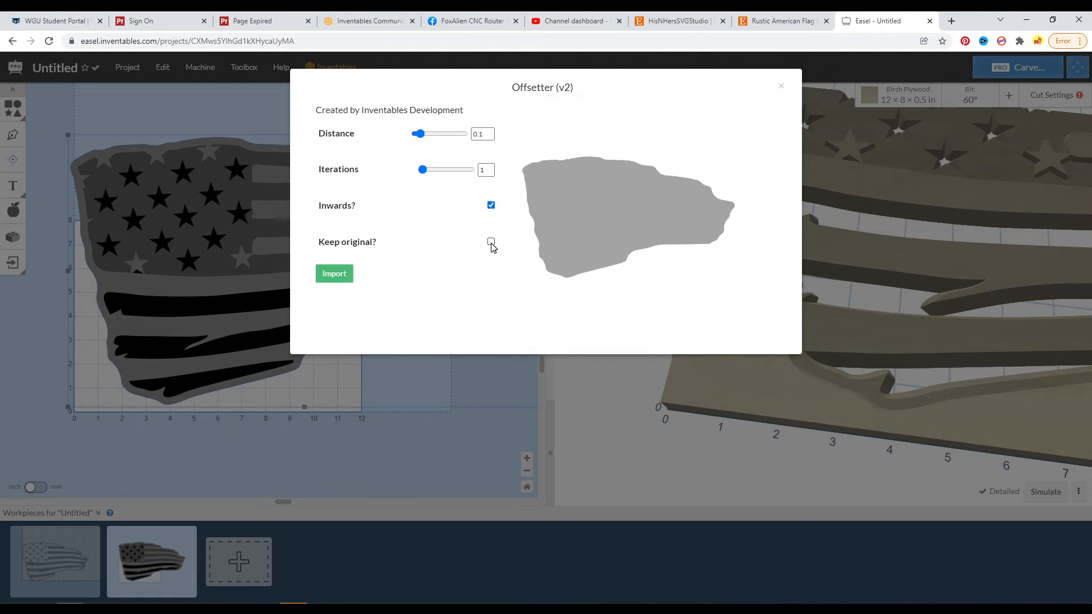
click(337, 273)
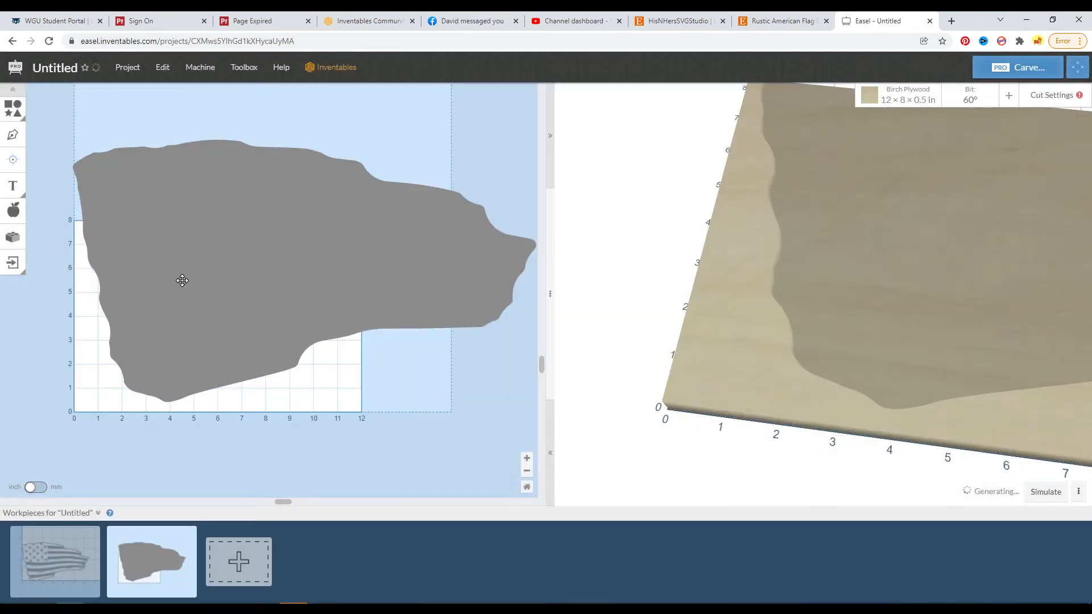
- Send the newly imported 0.1 inward offset to the back so it lies behind the flag
click(182, 280)
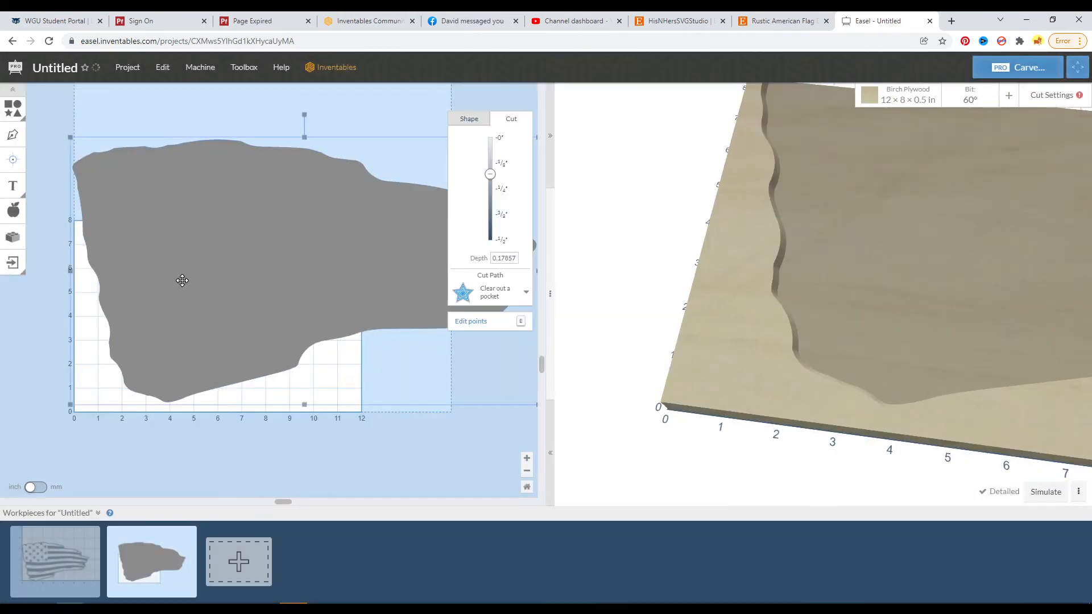
right_click(395, 195)
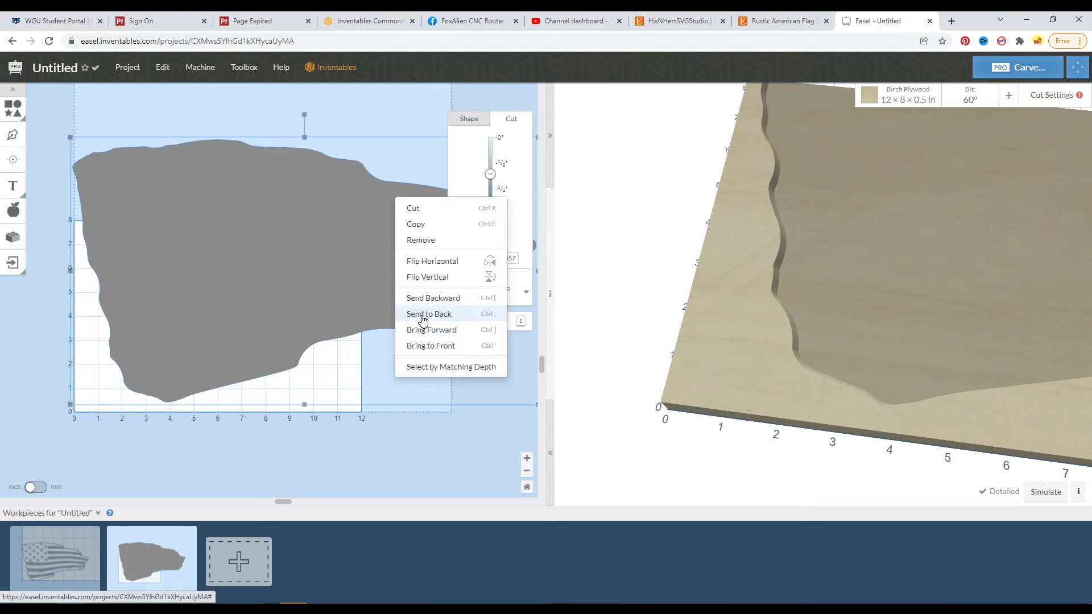
click(429, 314)
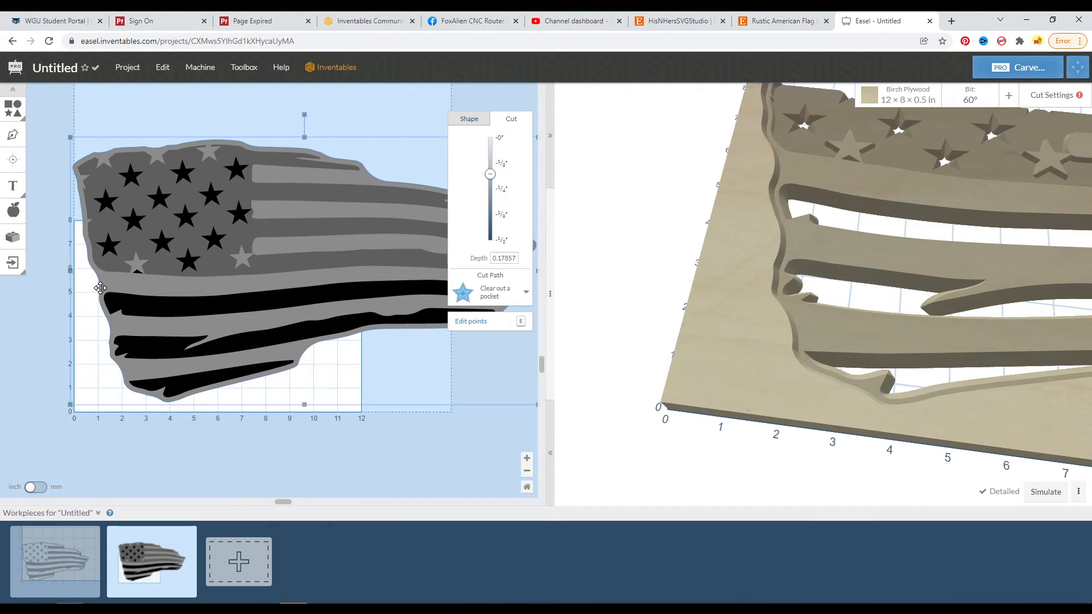
- Offset the background shape inwards by 0.15 with Offsetter (v2), without keeping the original, and import it
click(13, 237)
text(off)
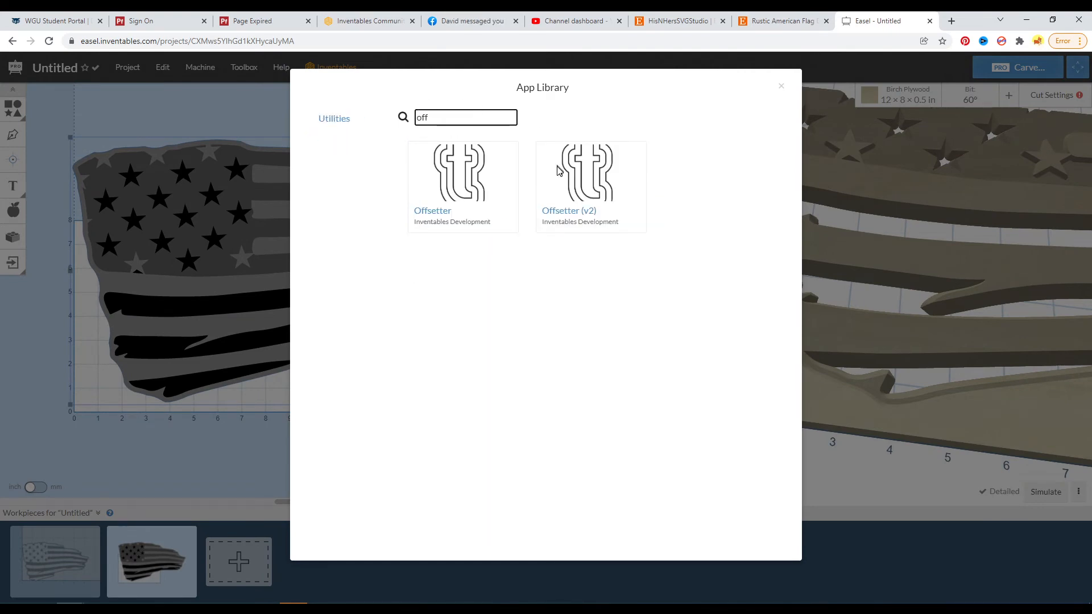
click(551, 173)
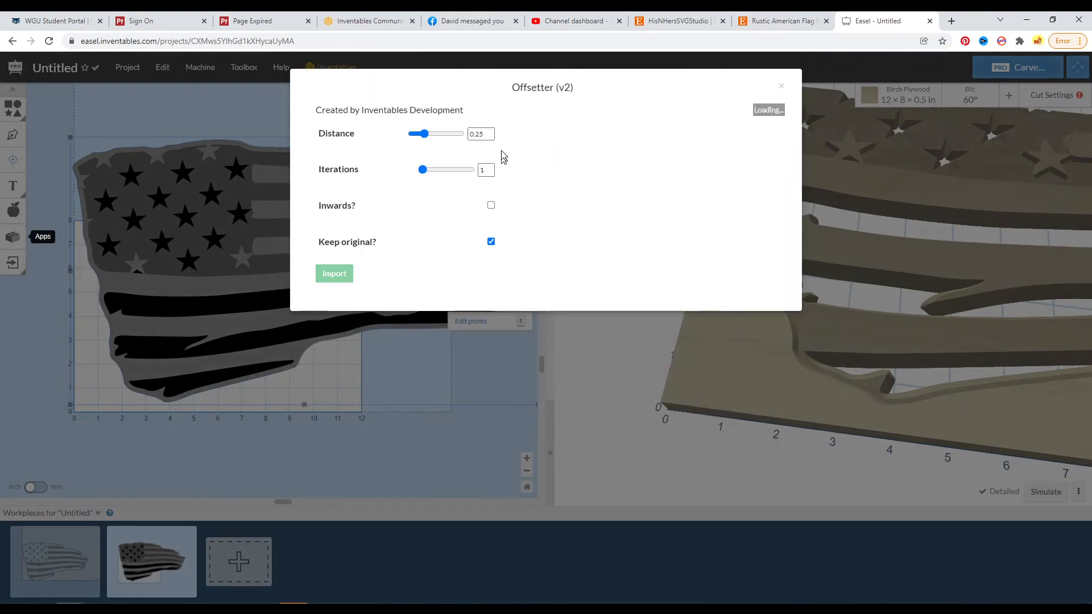
drag(490, 134, 480, 134)
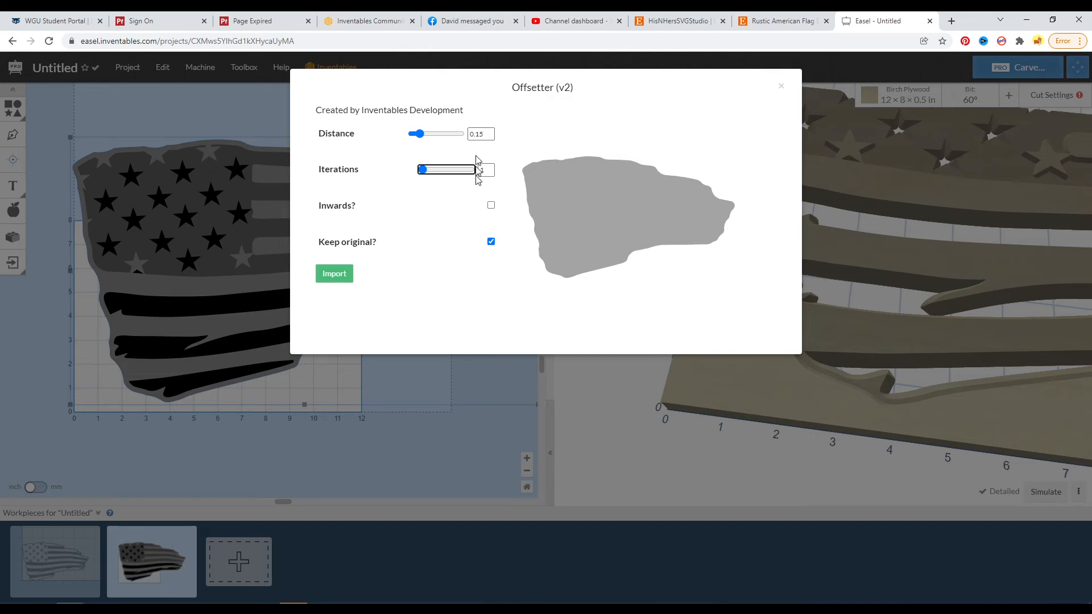
click(490, 205)
click(489, 242)
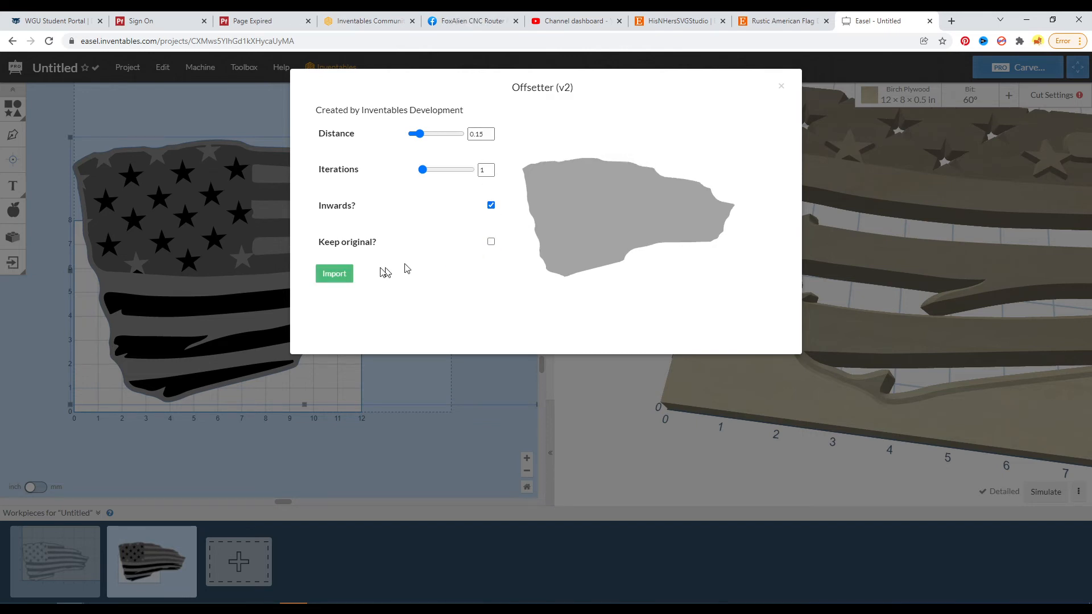
click(350, 275)
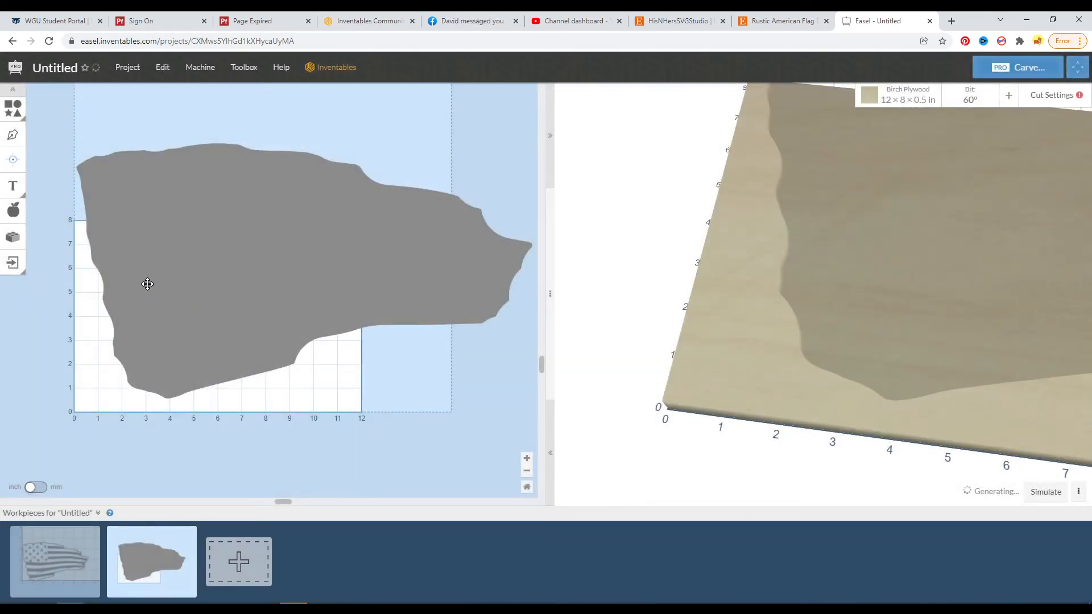
- Send the 0.15 inward offset behind the flag, and undo both the reordering and the offset
right_click(372, 246)
click(397, 364)
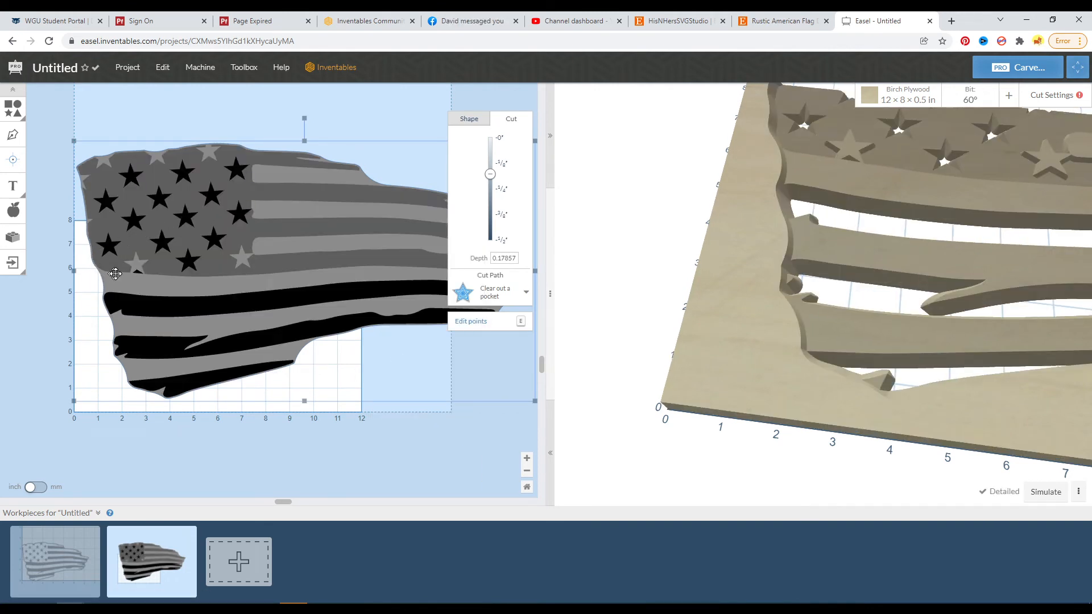
key(ctrl+z)
key(ctrl+z)
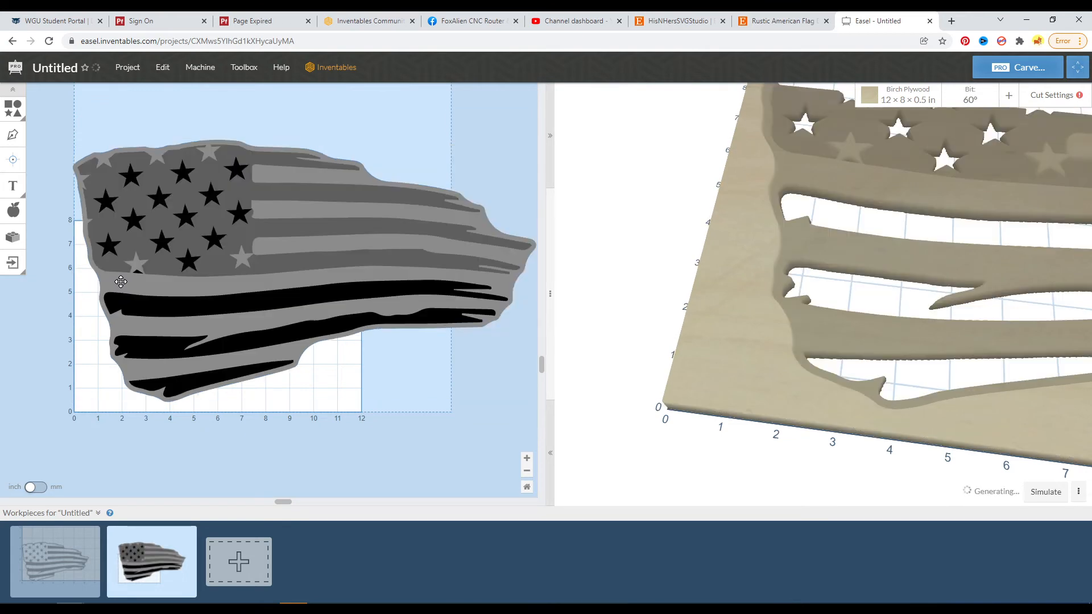
click(120, 282)
click(13, 237)
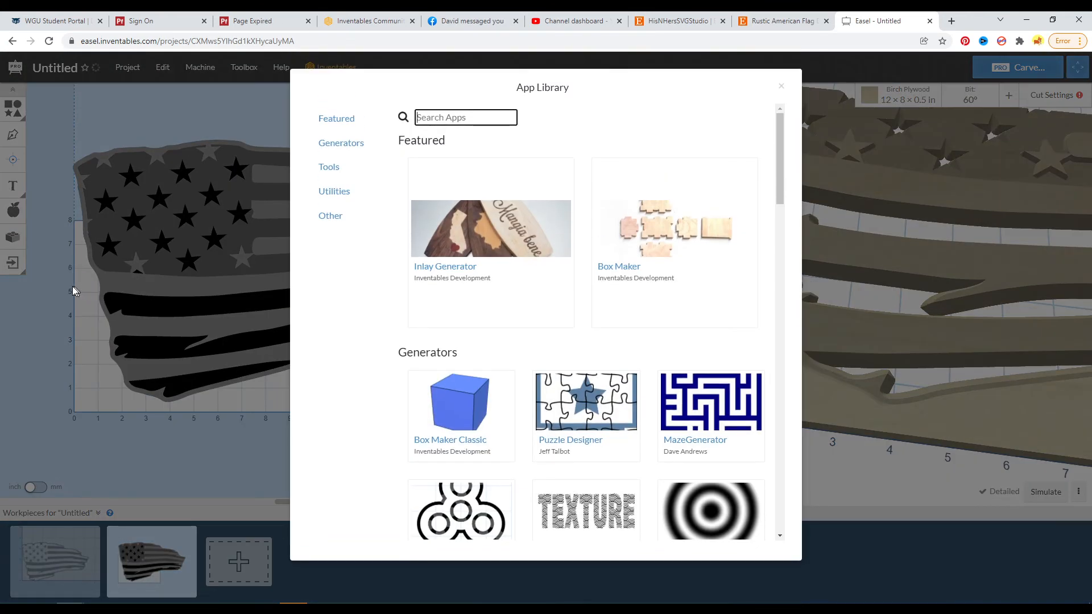
click(73, 286)
click(189, 306)
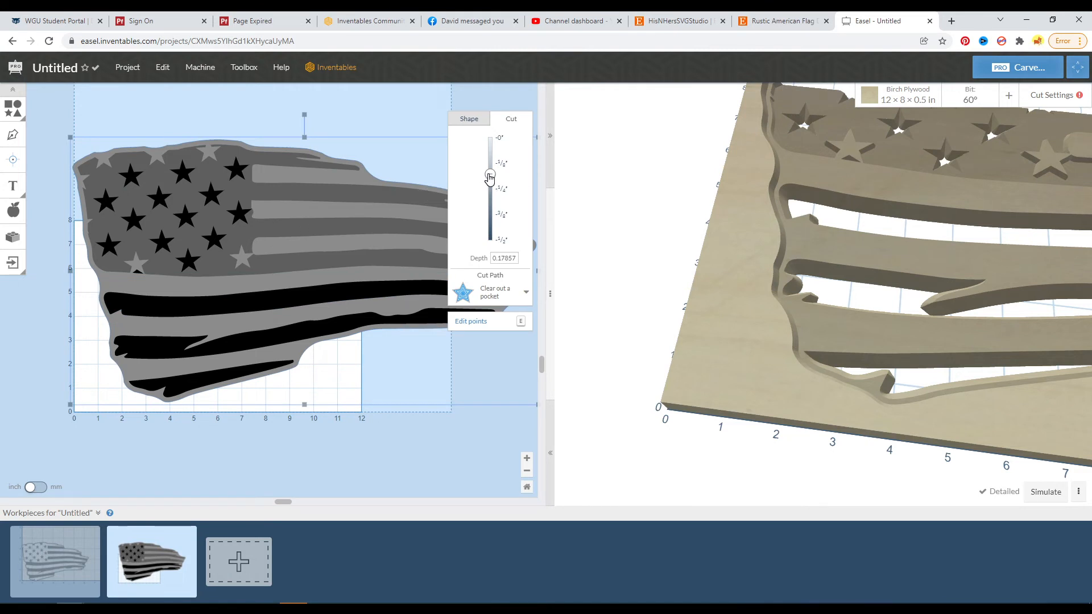
- Set the background's cut depth to 0.18681 and the depth of the star field and stripe shapes on it to 0
mouse_move(489, 176)
mouse_down()
mouse_move(490, 196)
mouse_move(484, 177)
mouse_up()
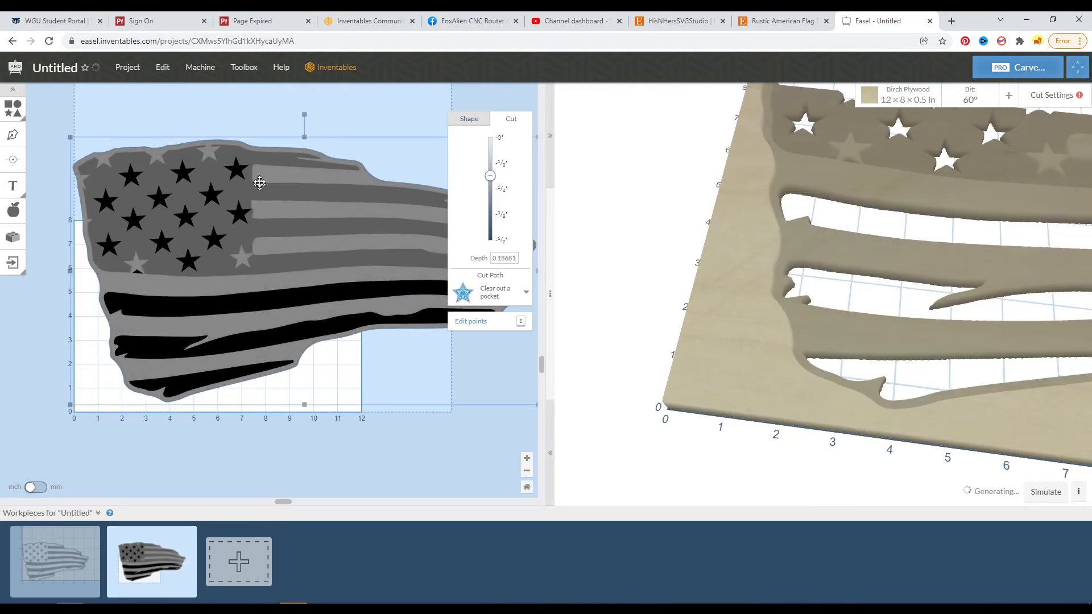
click(164, 251)
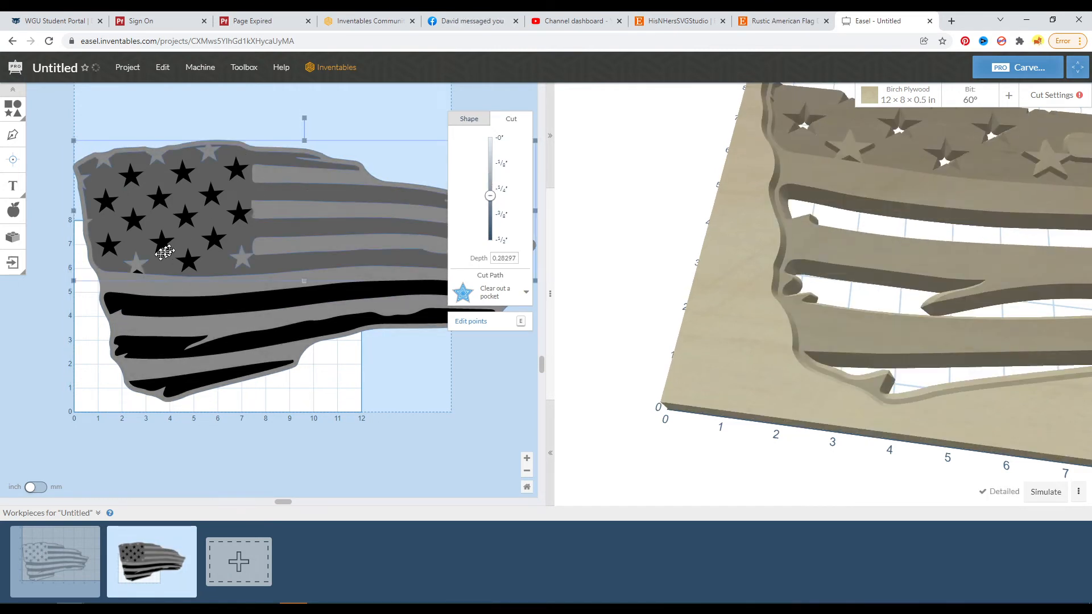
shift+click(139, 271)
shift+click(166, 303)
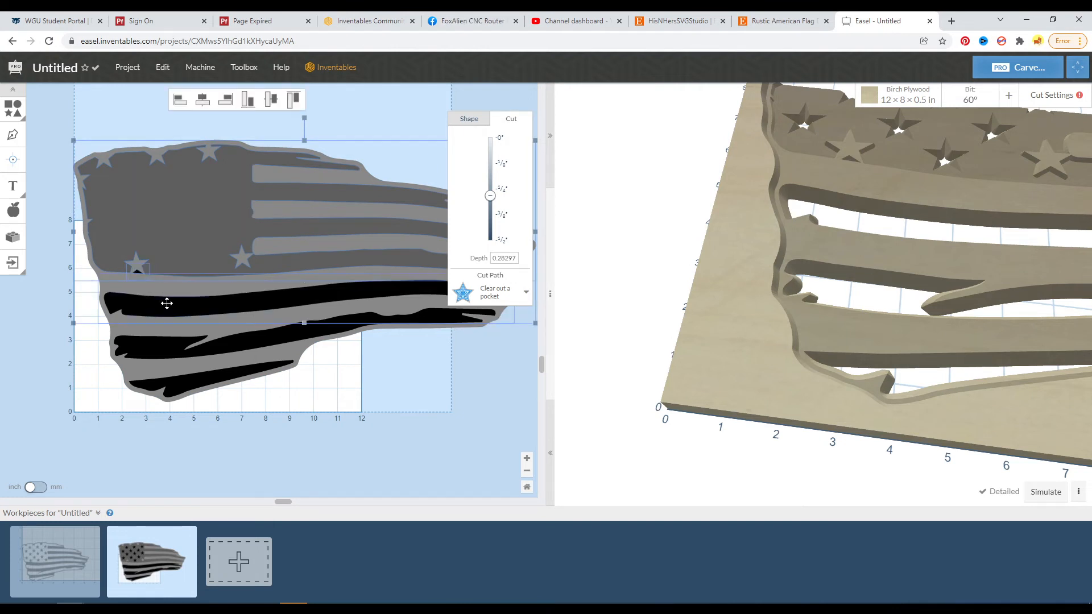
shift+click(167, 346)
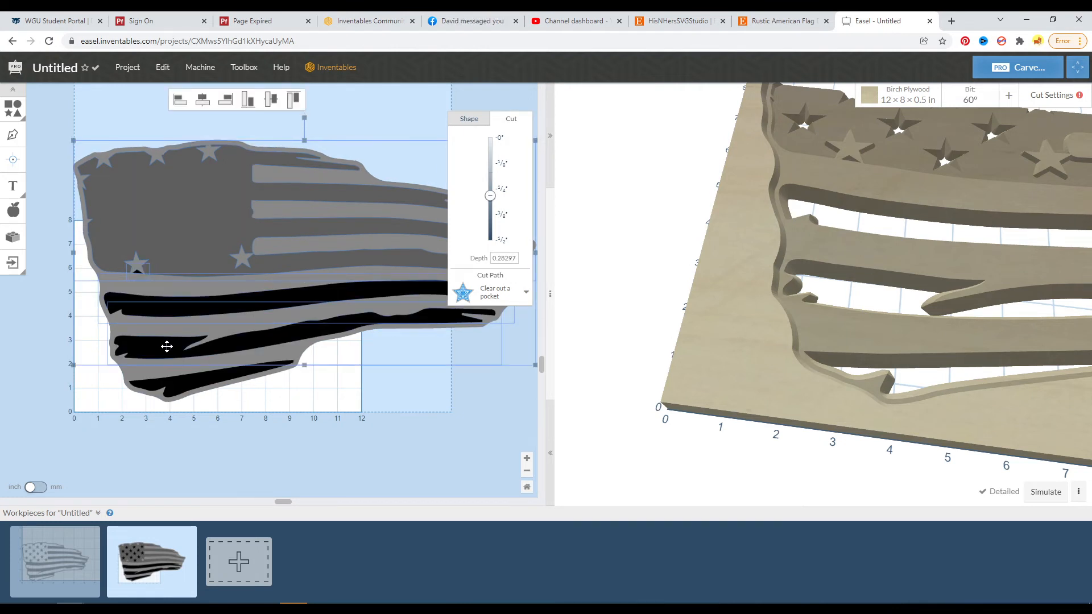
shift+click(167, 391)
drag(490, 195, 490, 137)
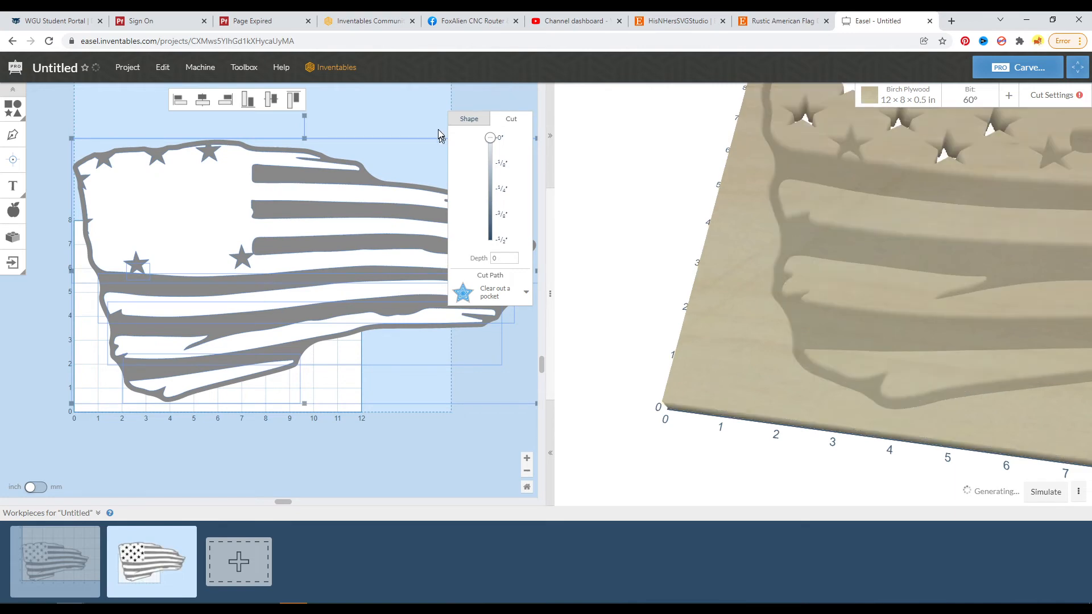
- Combine all the shapes of the second workpiece's flag into a single object
click(428, 118)
key(ctrl+a)
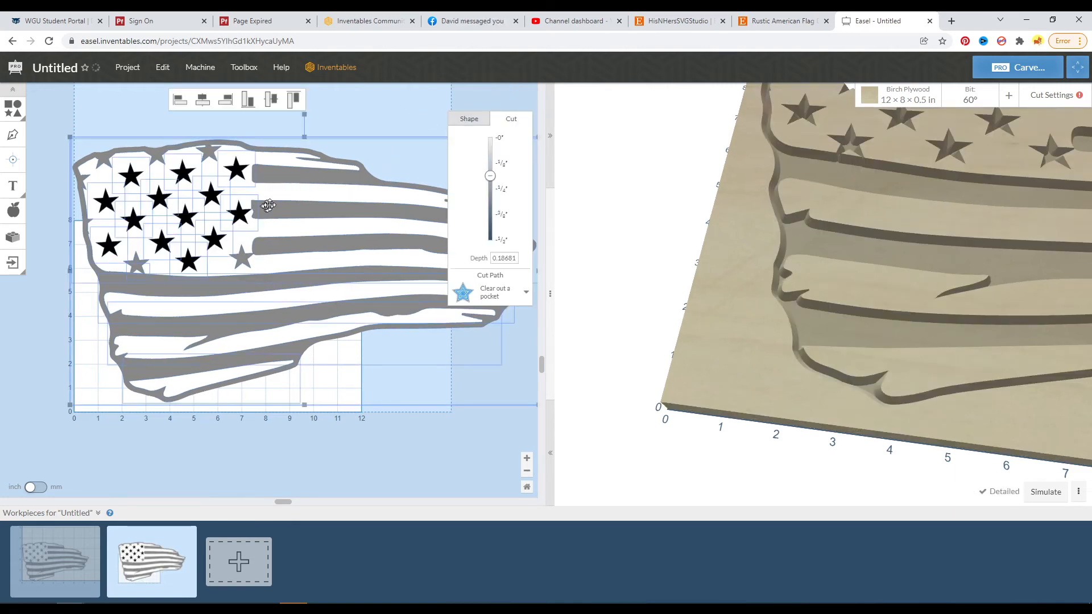
right_click(271, 205)
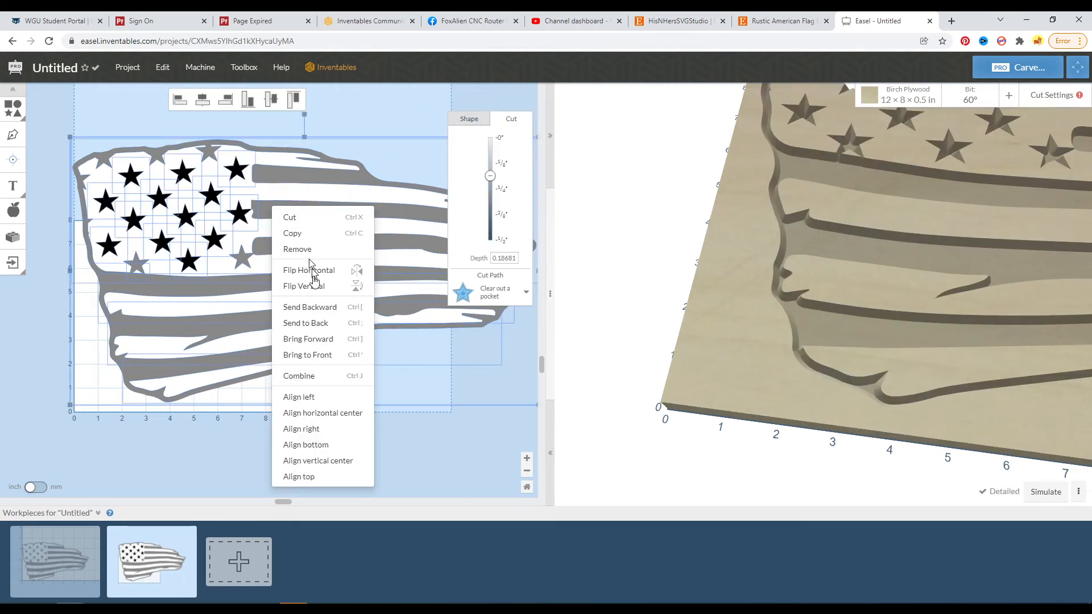
click(305, 378)
click(351, 101)
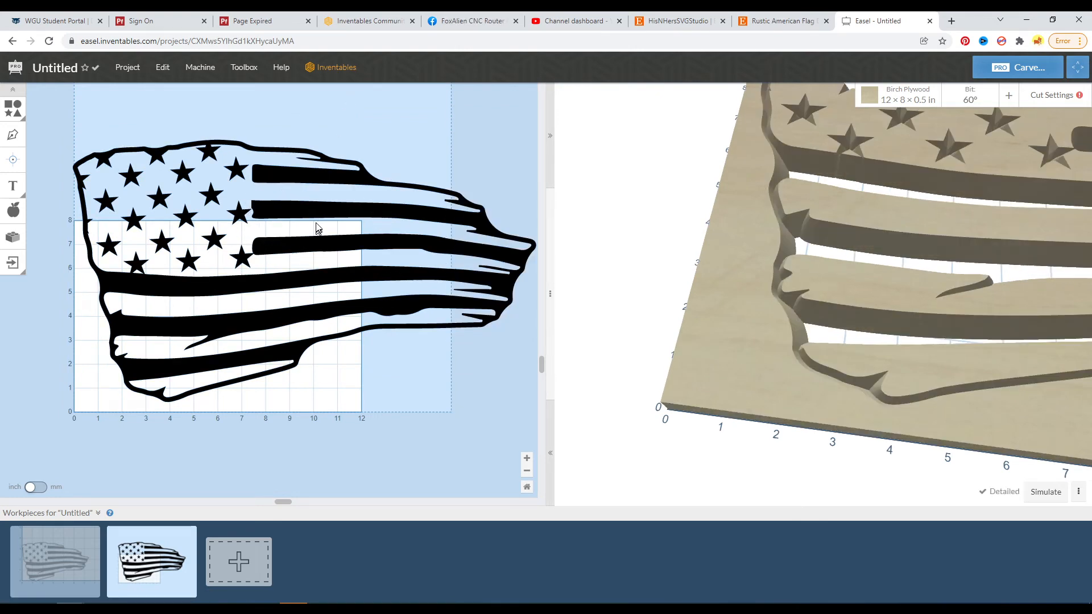
- Compare the combined flag's outline, stars and stripes with the outlined flag in the first workpiece
scroll(244, 281, down, 3)
scroll(257, 274, up, 3)
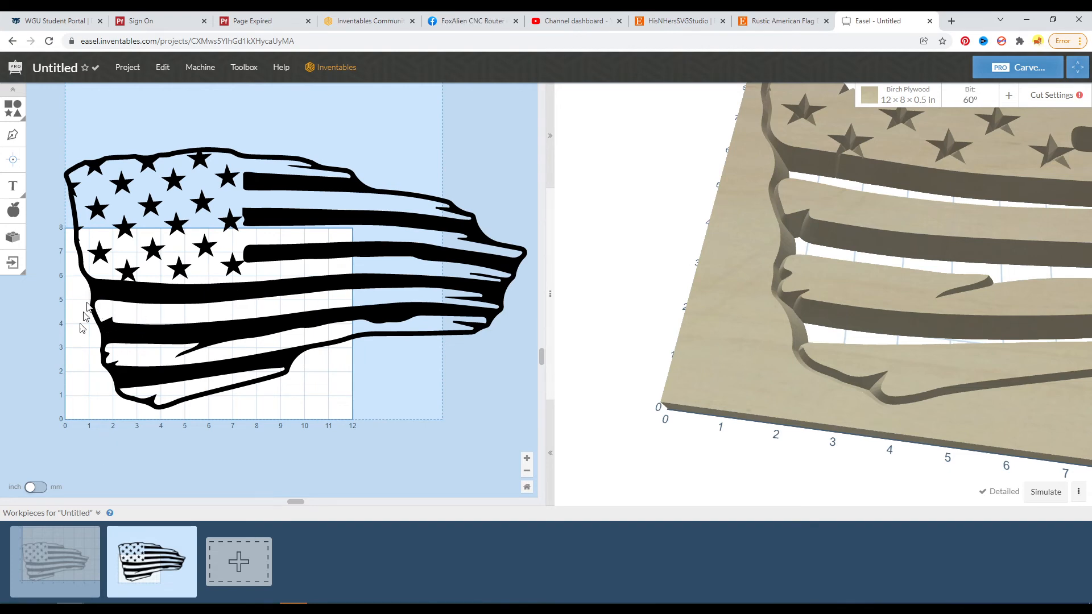
click(39, 568)
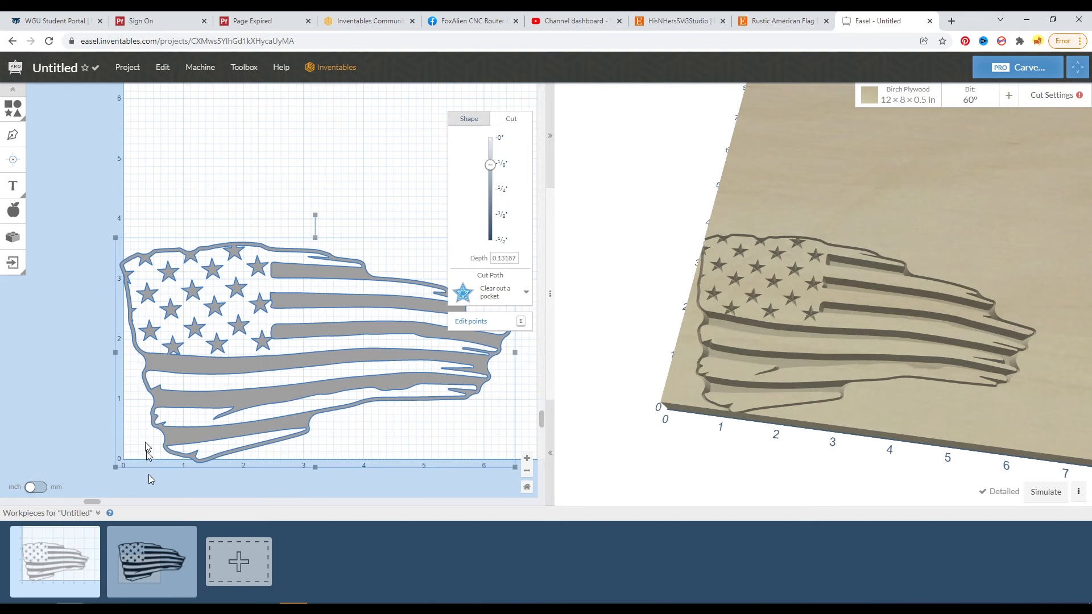
click(146, 567)
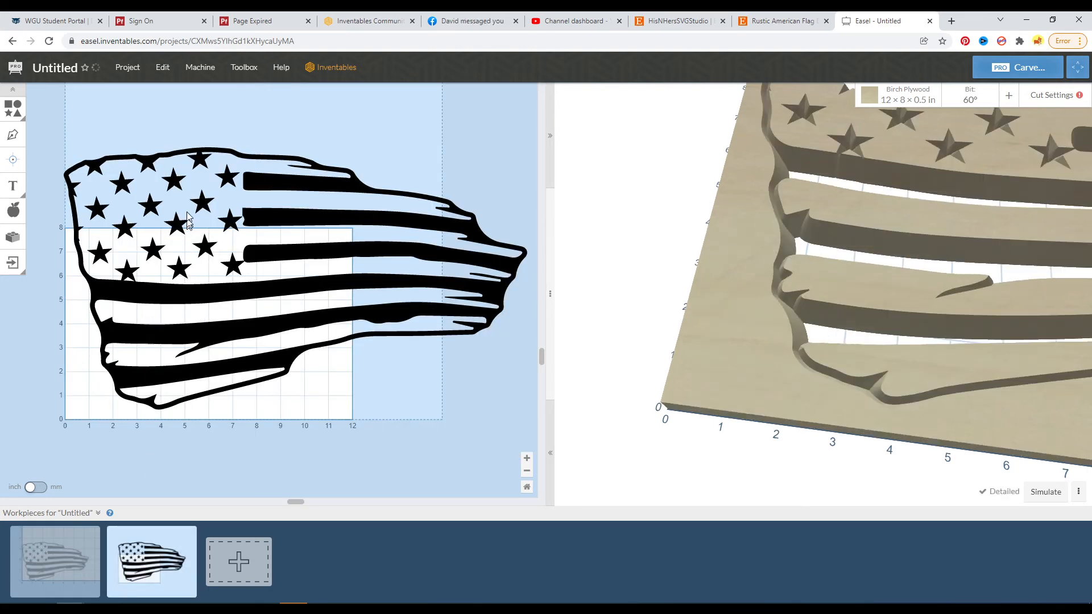
scroll(187, 209, up, 3)
scroll(186, 210, down, 3)
scroll(177, 209, up, 3)
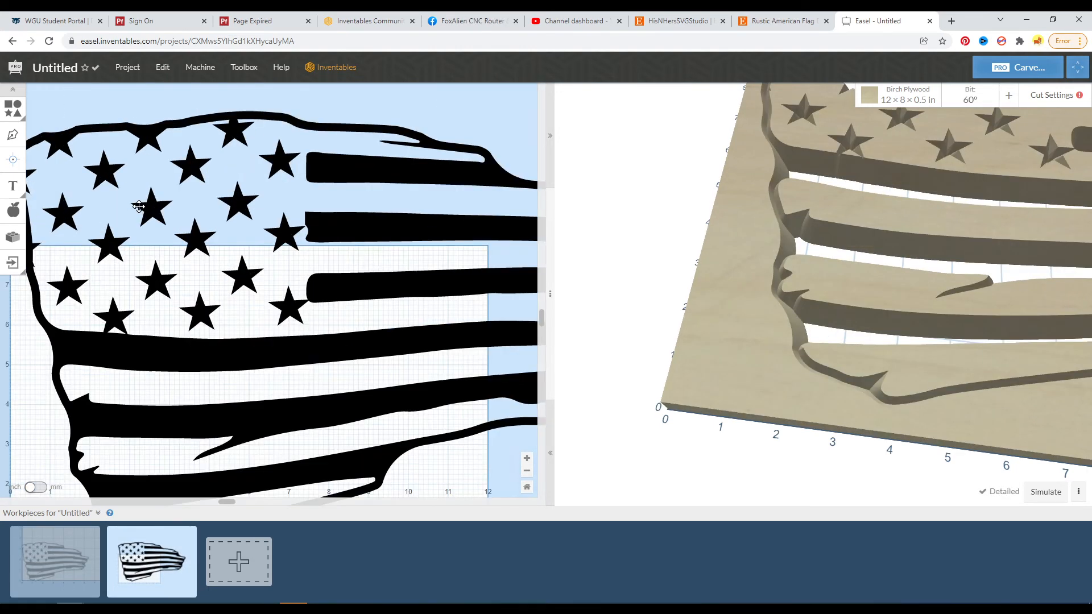
scroll(139, 210, down, 3)
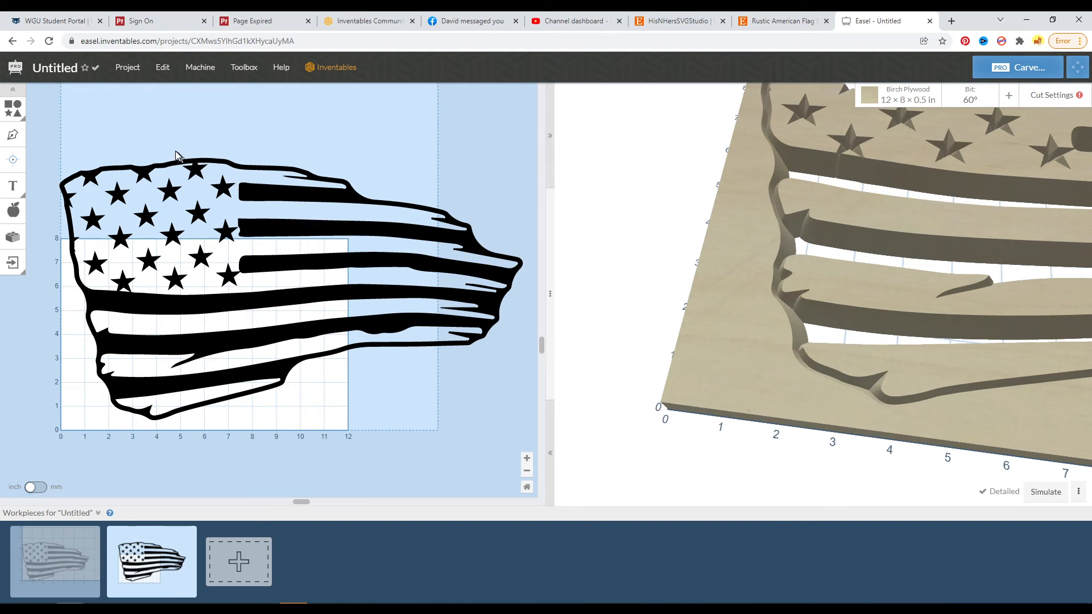
drag(159, 137, 343, 433)
click(359, 434)
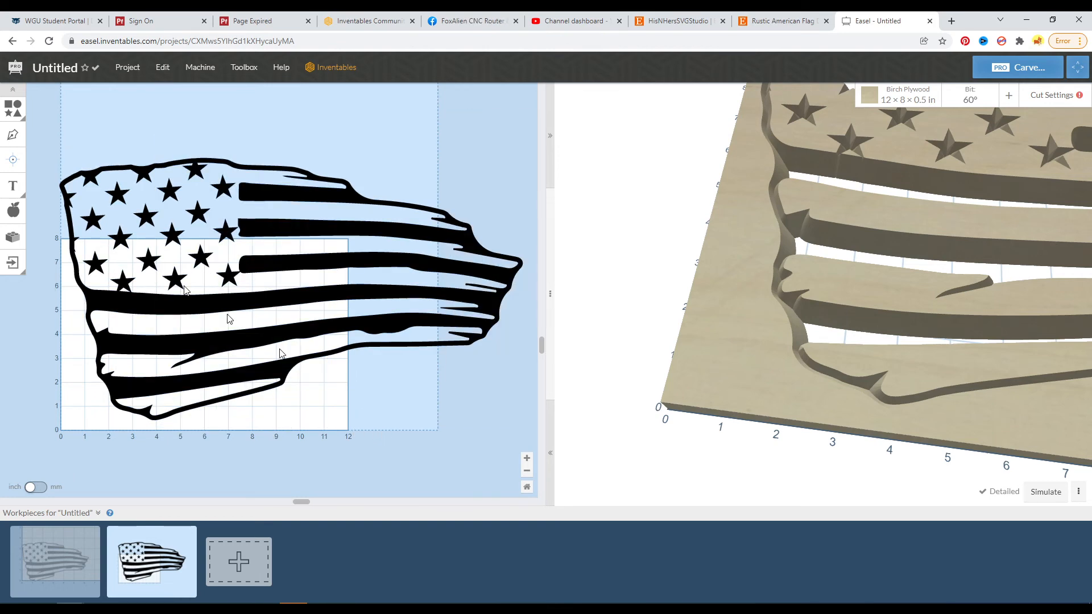
- Search the Design Library for "flag" and browse the designs
click(12, 216)
click(400, 105)
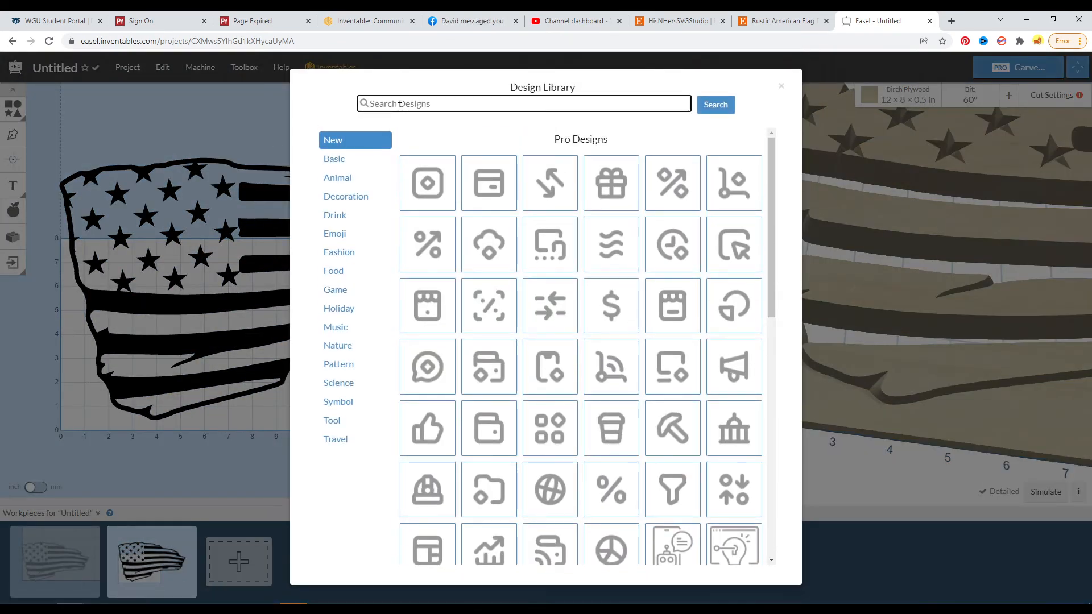
text(flag)
key(Return)
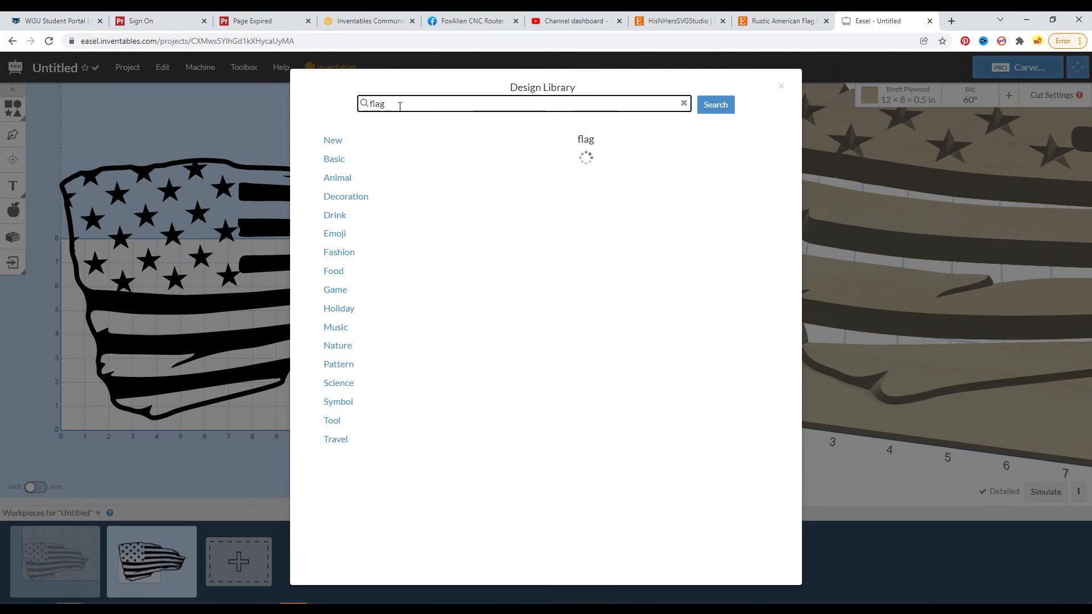
scroll(573, 241, down, 7)
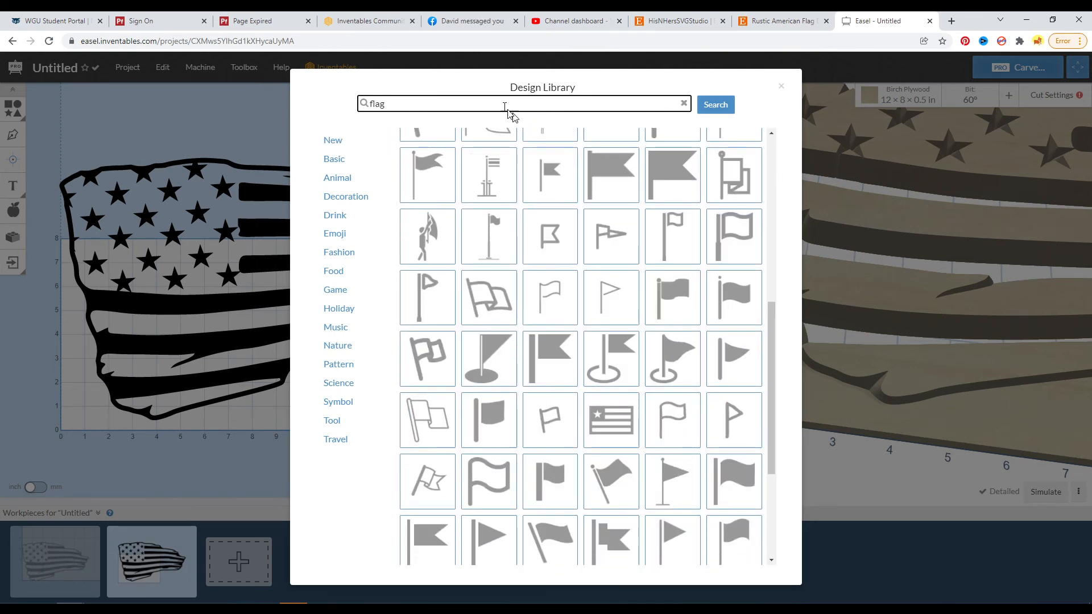
- Search the Design Library for "us flag" and look through the American flag designs
drag(504, 106, 351, 102)
text(a)
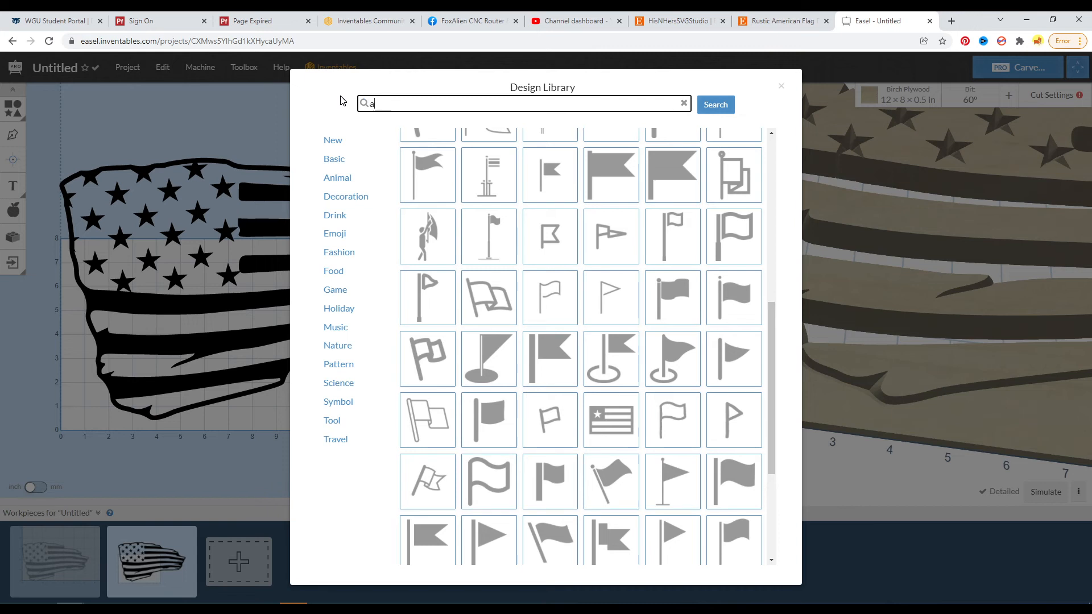
key(BackSpace)
text(us flag)
key(Return)
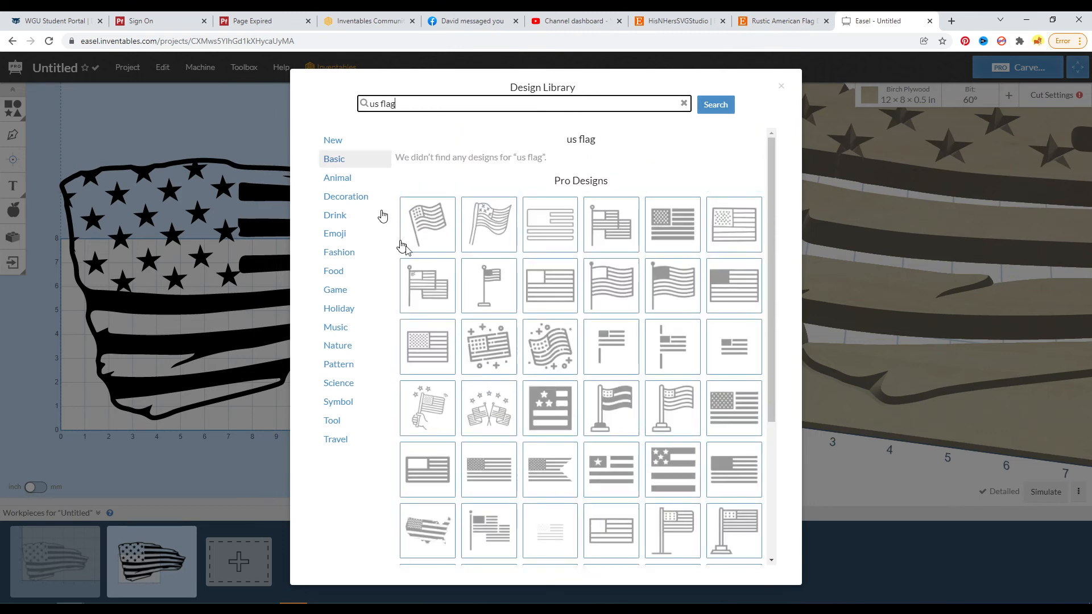
scroll(618, 272, down, 4)
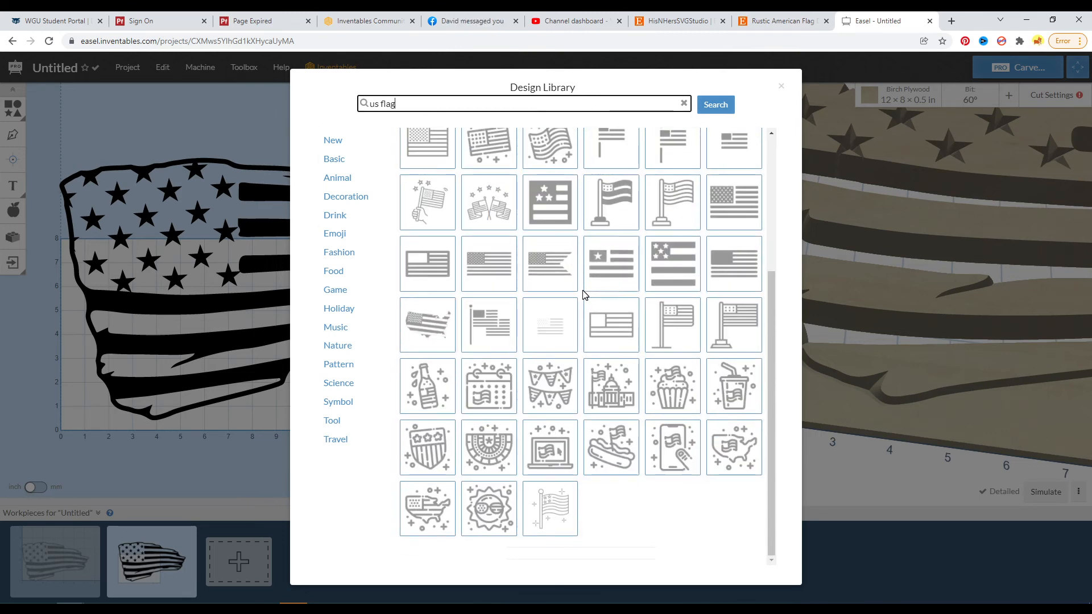
scroll(580, 312, up, 5)
- Search the Design Library for "tattered flag"
drag(385, 107, 378, 108)
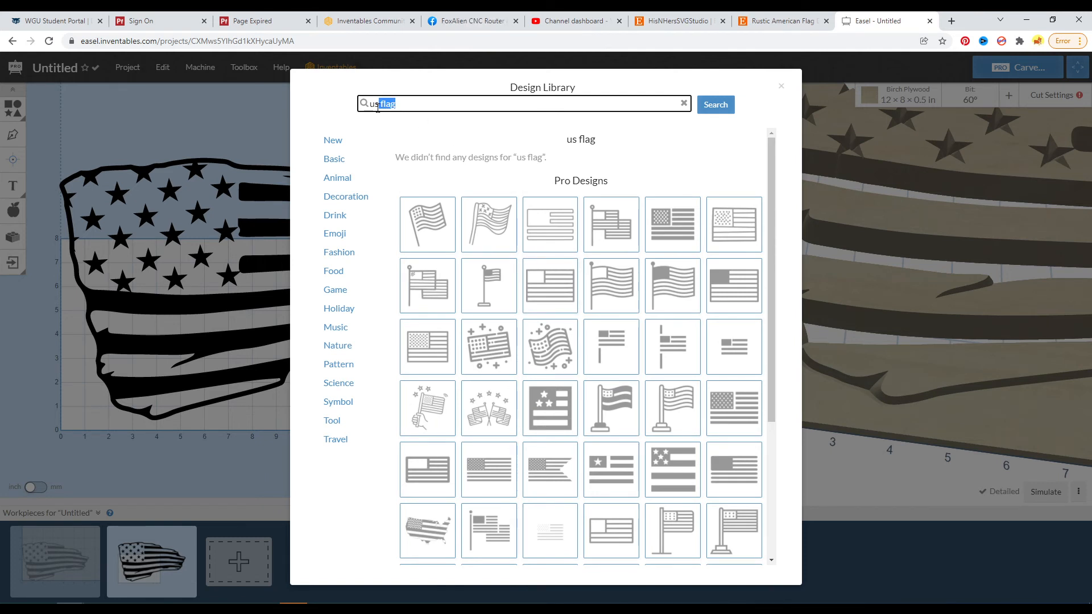
text(tattered flag)
key(Return)
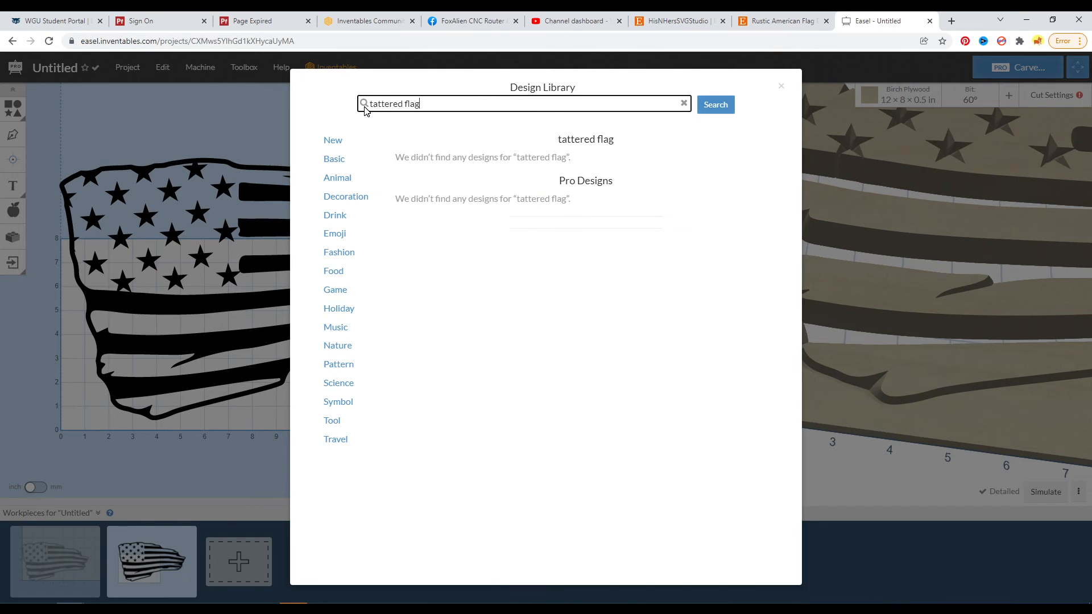
- Search the Design Library for "worn flag" instead
drag(408, 109, 188, 92)
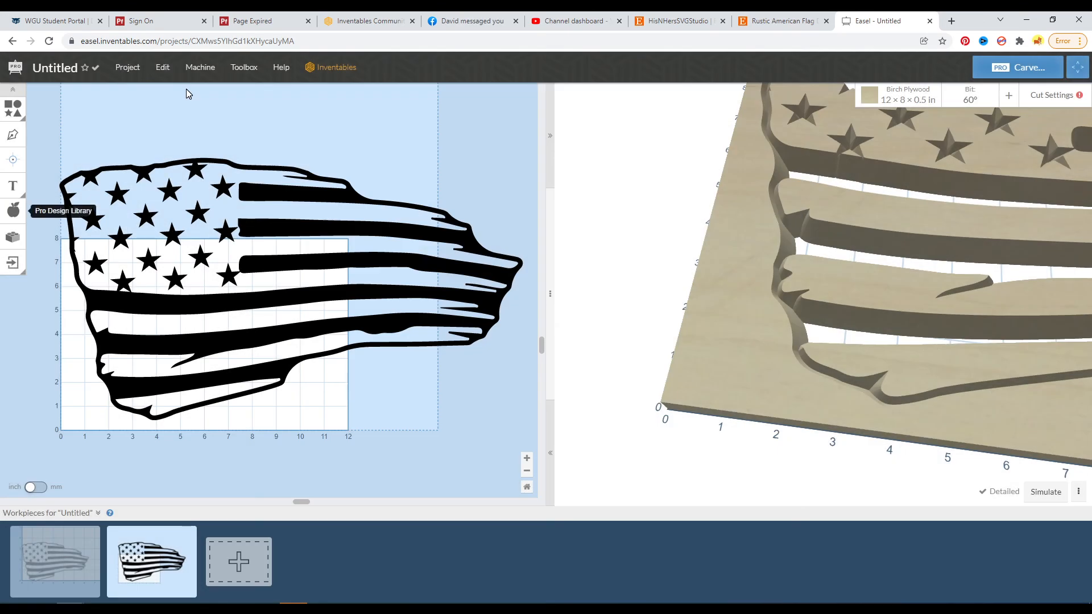
click(11, 221)
click(403, 105)
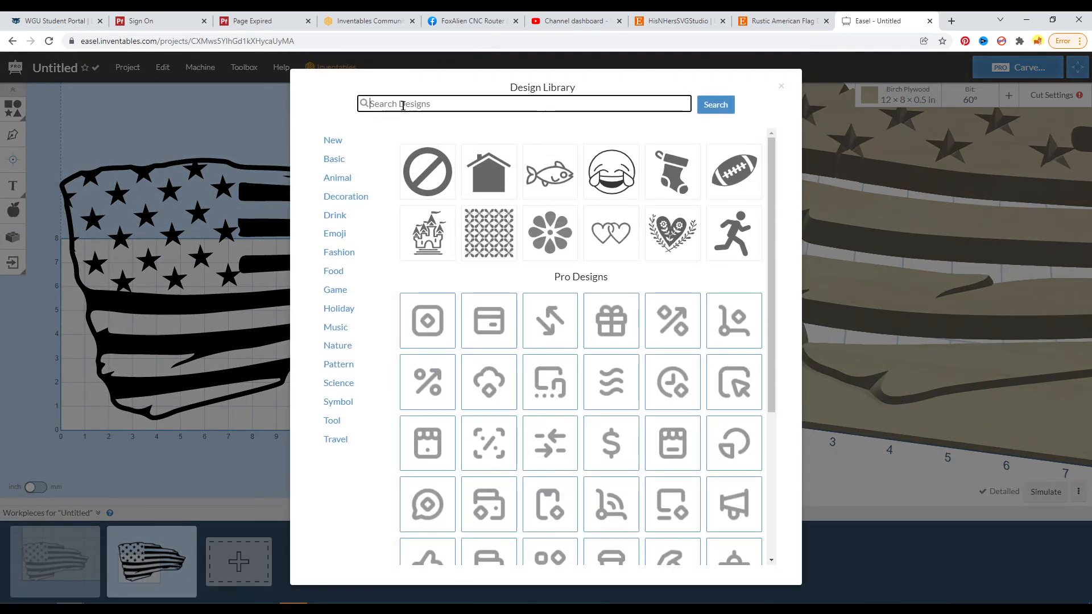
text(worn flag)
key(Return)
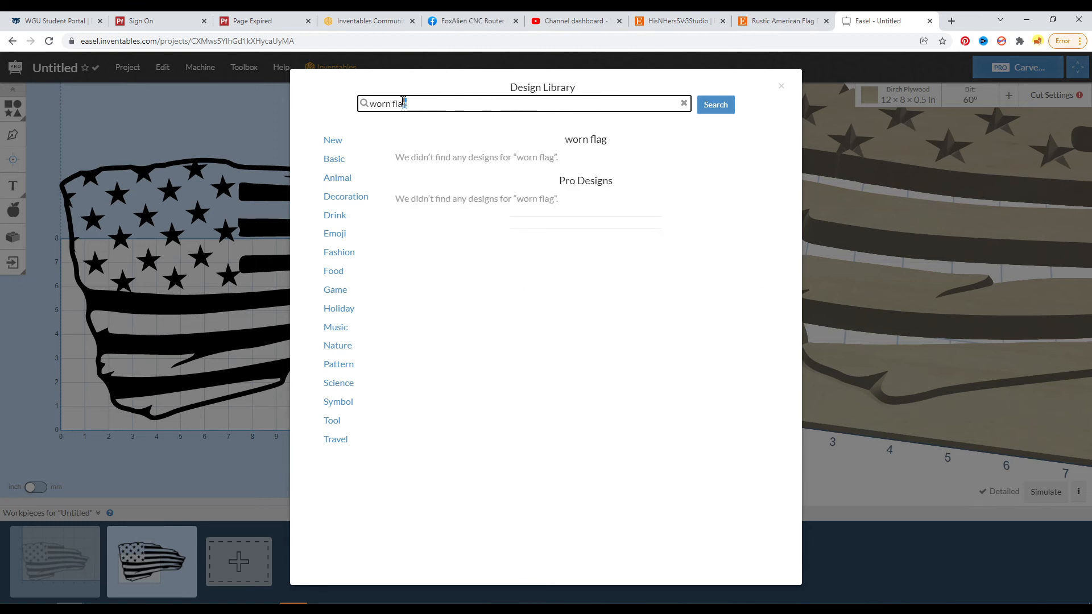
- Search the Design Library for "usa flag" and look through the Pro Designs
drag(404, 101, 361, 103)
text(usa f)
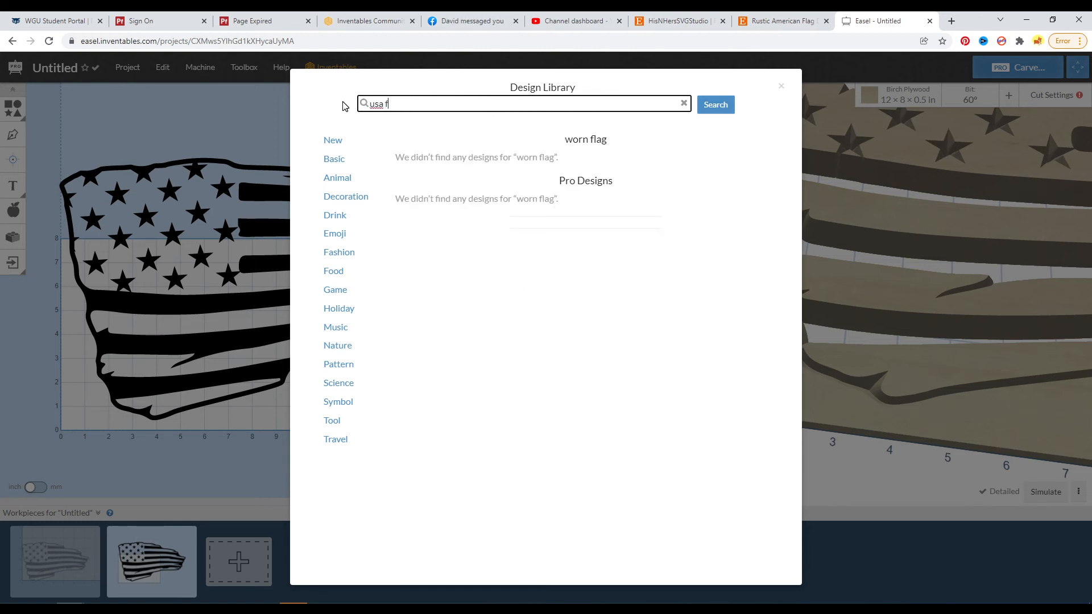
text(alag)
key(Return)
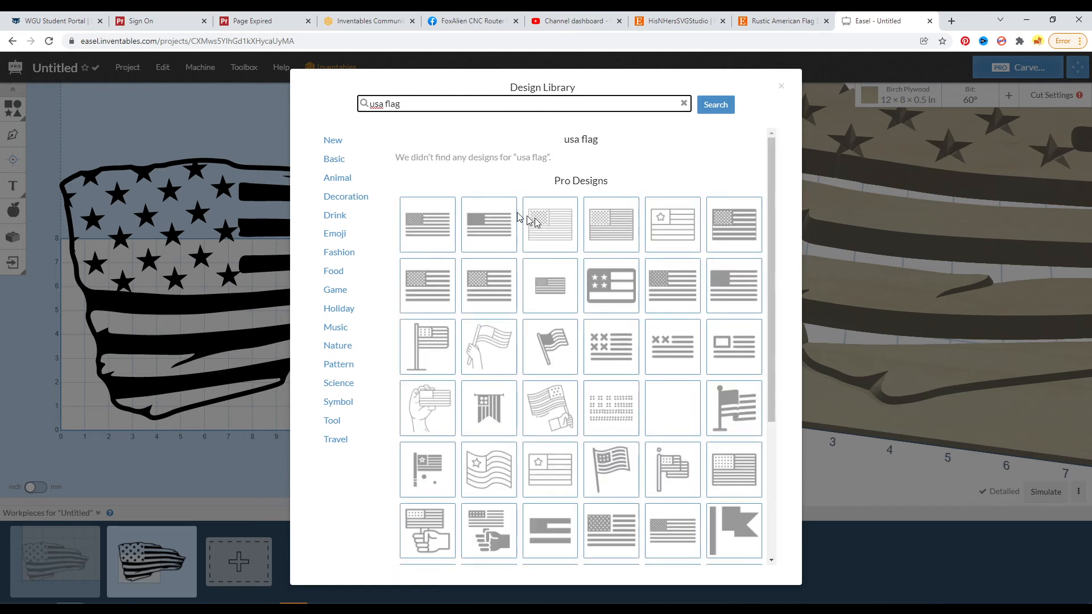
scroll(520, 296, down, 4)
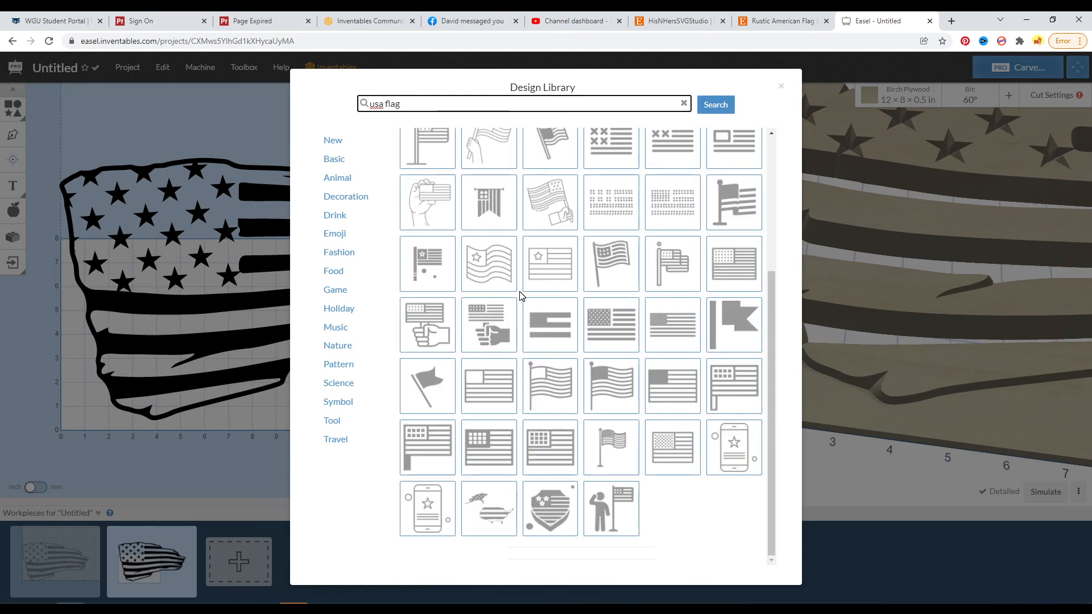
scroll(510, 296, up, 4)
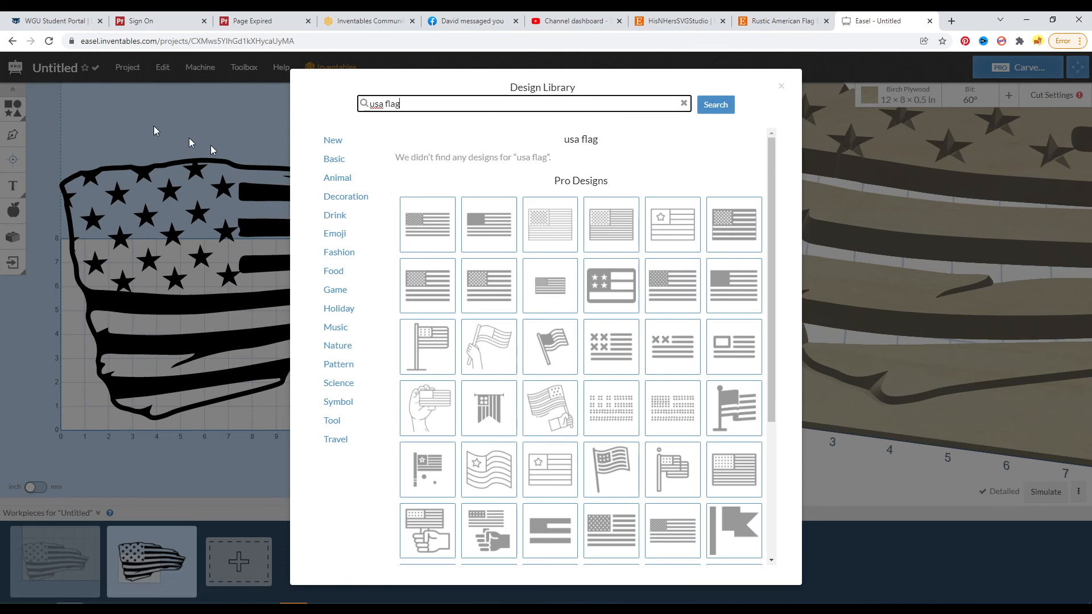
- Insert the first American flag design as a fill and enlarge it to about 17.9 × 9.4 in
click(426, 230)
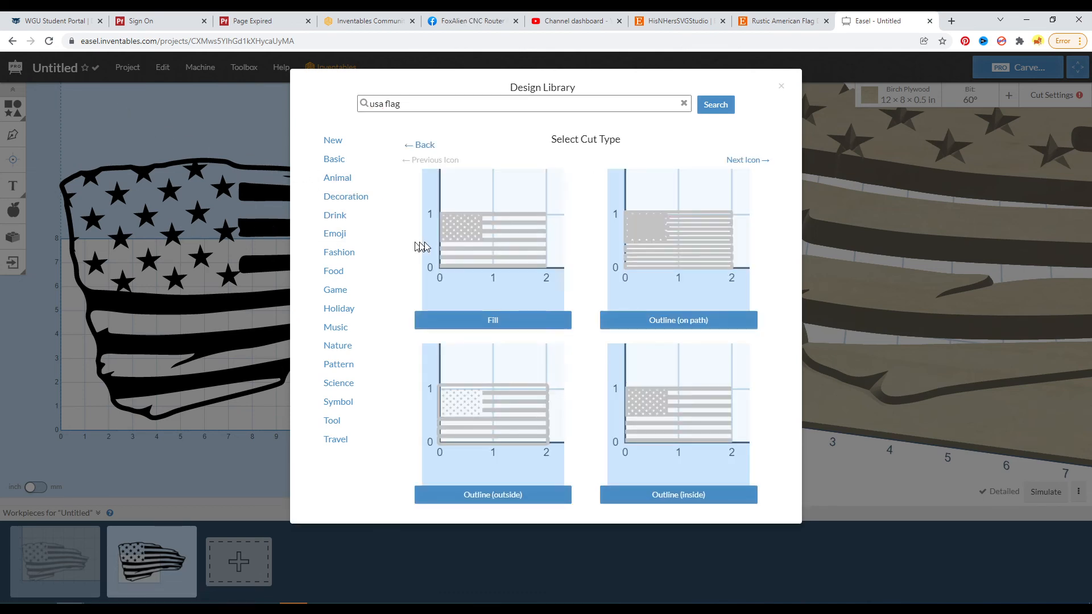
click(502, 223)
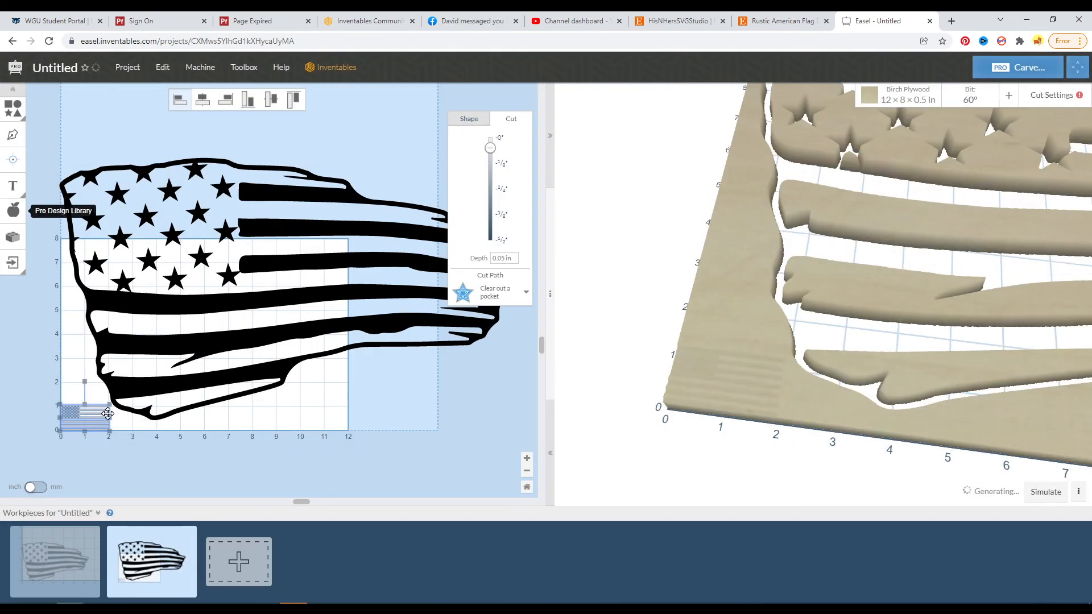
drag(109, 405, 497, 198)
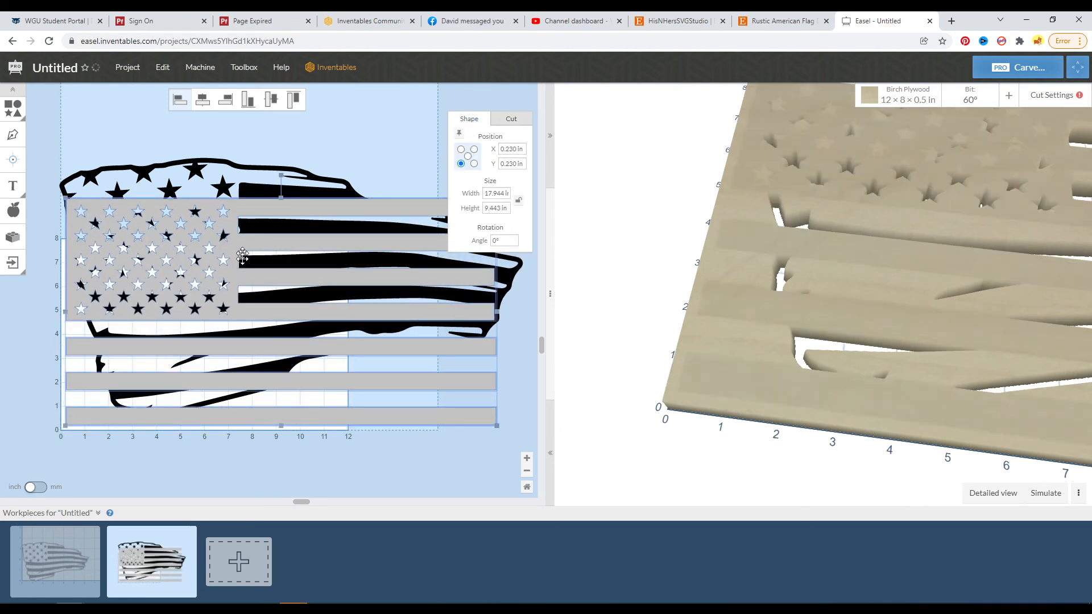
- Move the imported flag directly below the rustic flag, outside the work area, so the two no longer overlap
drag(247, 203, 242, 374)
scroll(243, 374, down, 2)
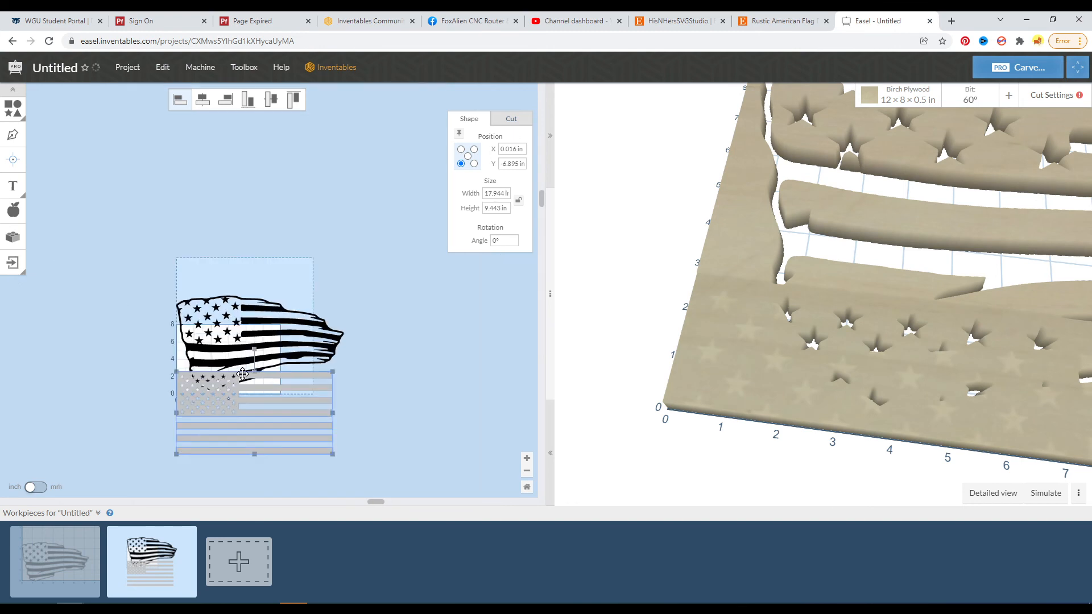
drag(230, 410, 229, 442)
scroll(227, 435, up, 1)
scroll(226, 435, up, 1)
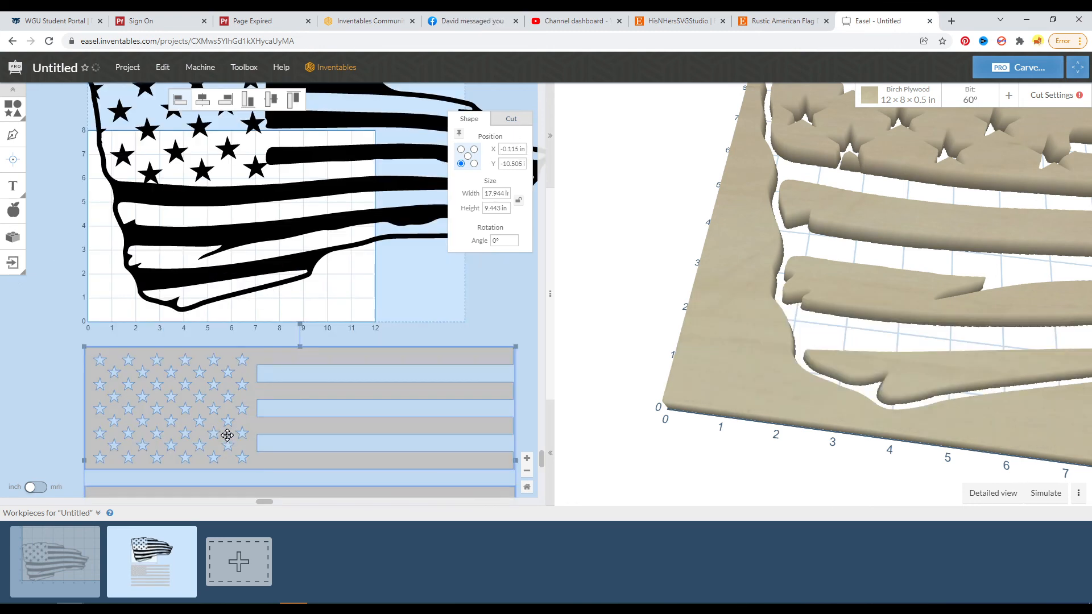
scroll(226, 435, down, 1)
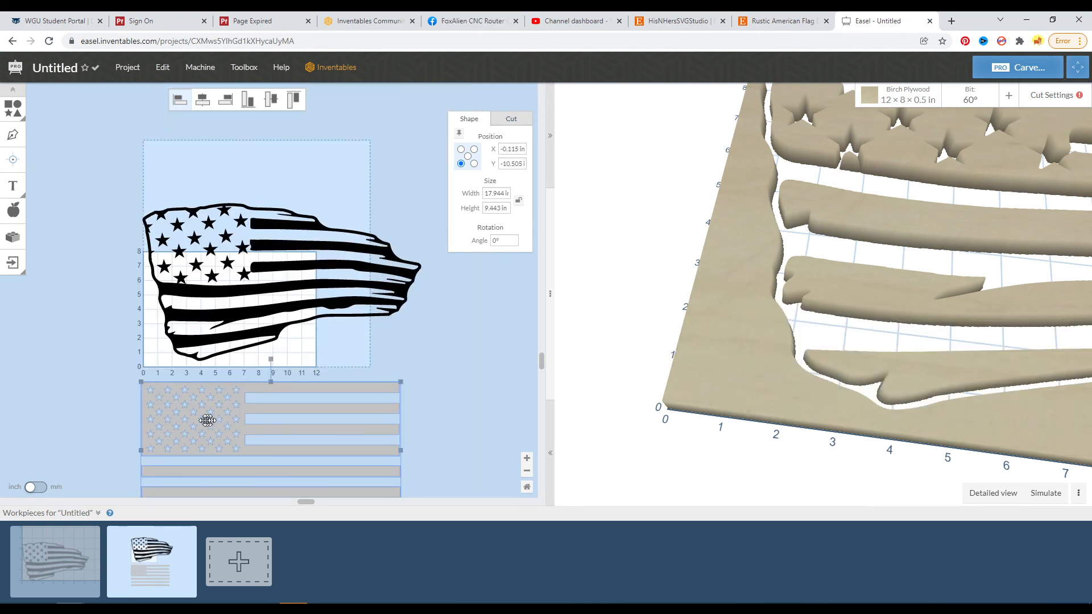
scroll(366, 378, up, 1)
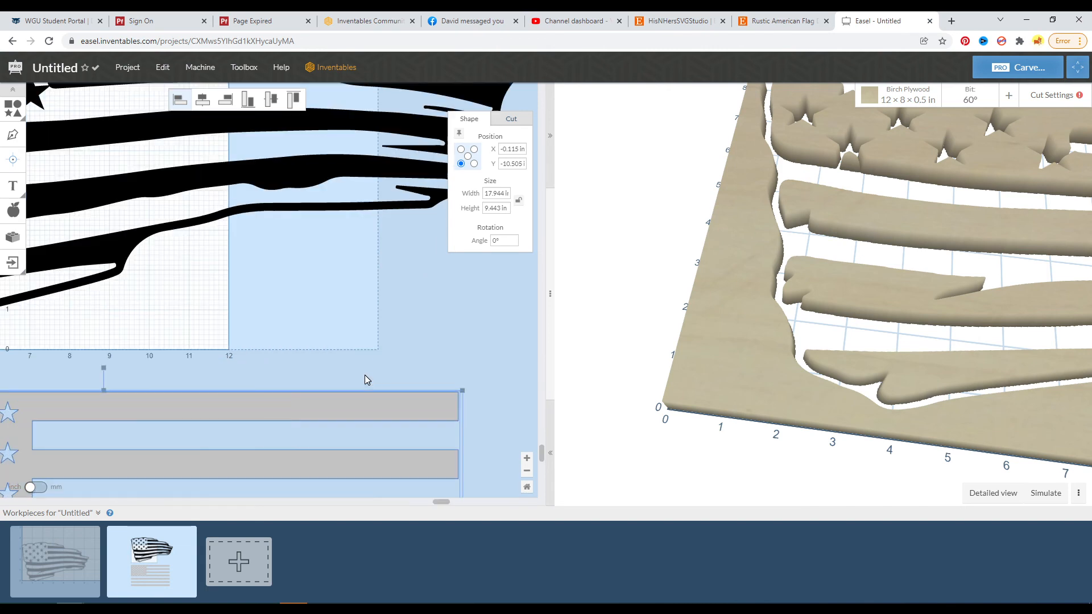
scroll(365, 376, down, 1)
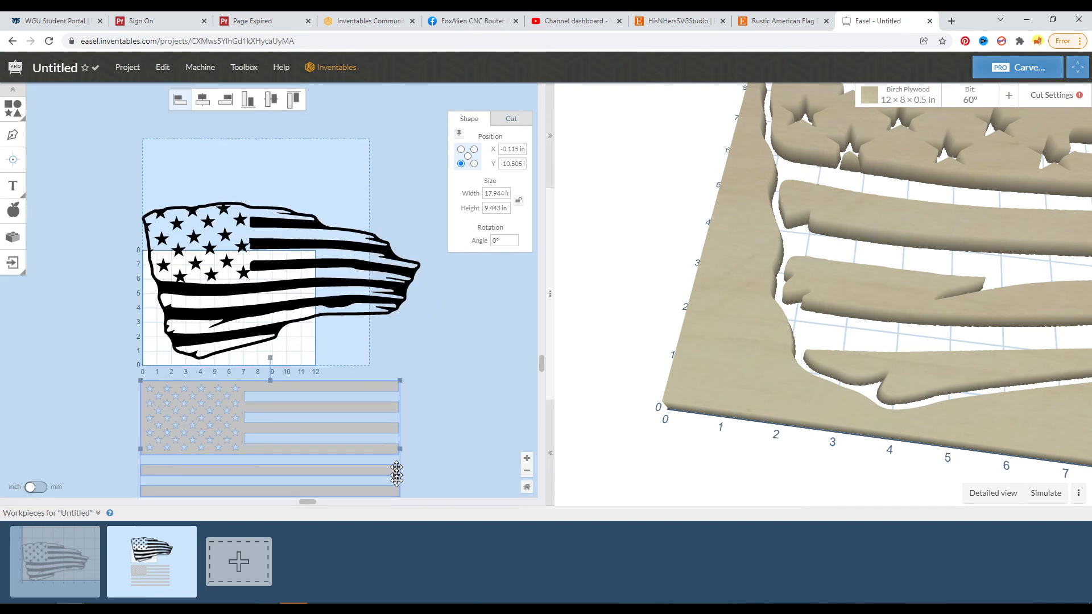
scroll(398, 349, down, 1)
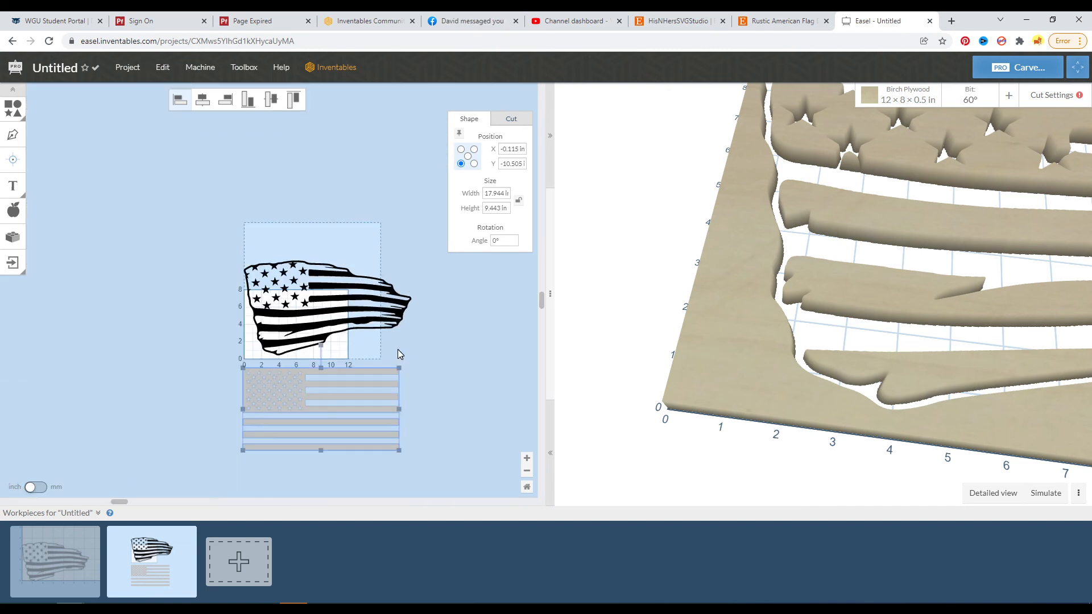
scroll(386, 414, up, 1)
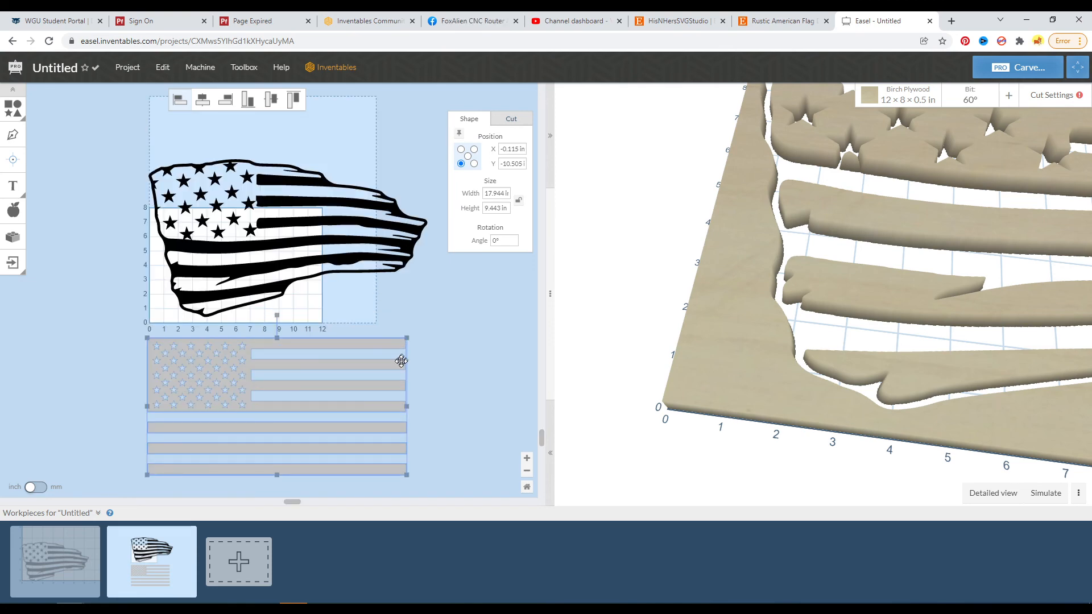
- Offset the imported flag outwards by 0.5 with Offsetter (v2), using one iteration and keeping the original
click(17, 239)
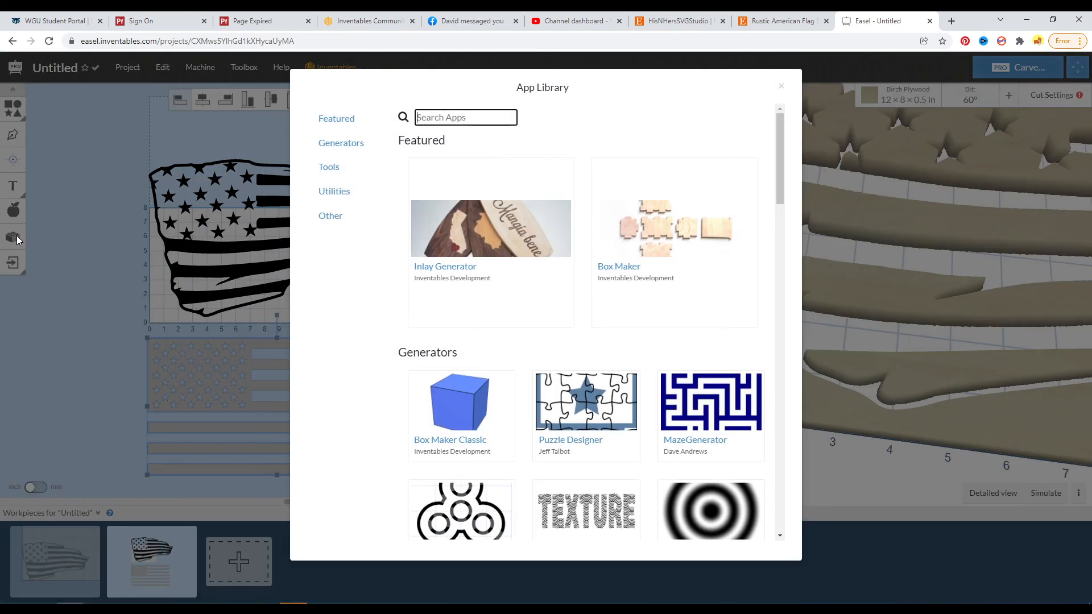
text(off)
click(578, 200)
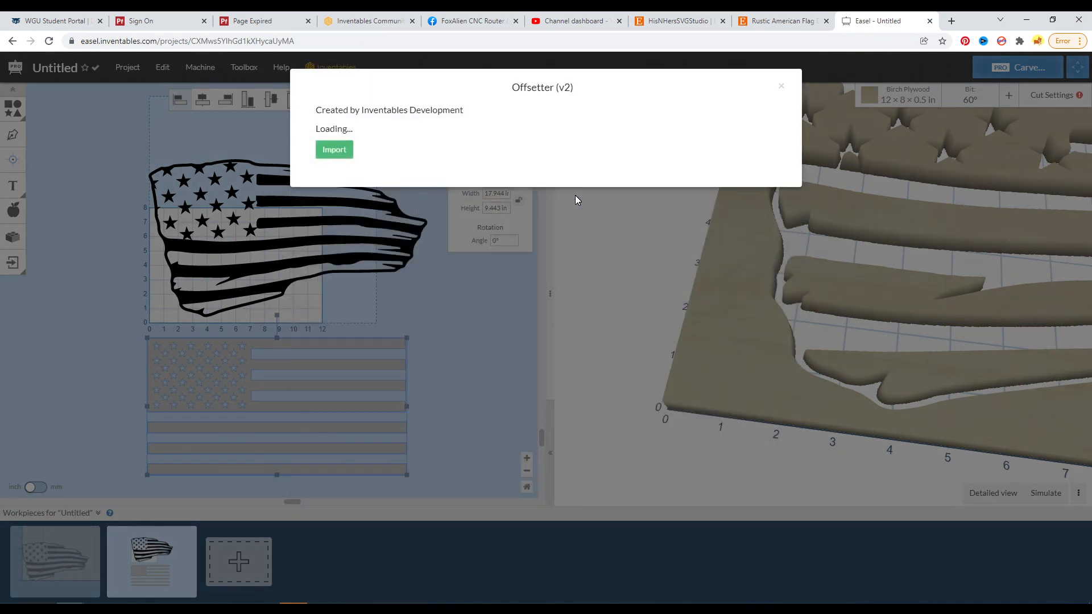
drag(484, 134, 480, 133)
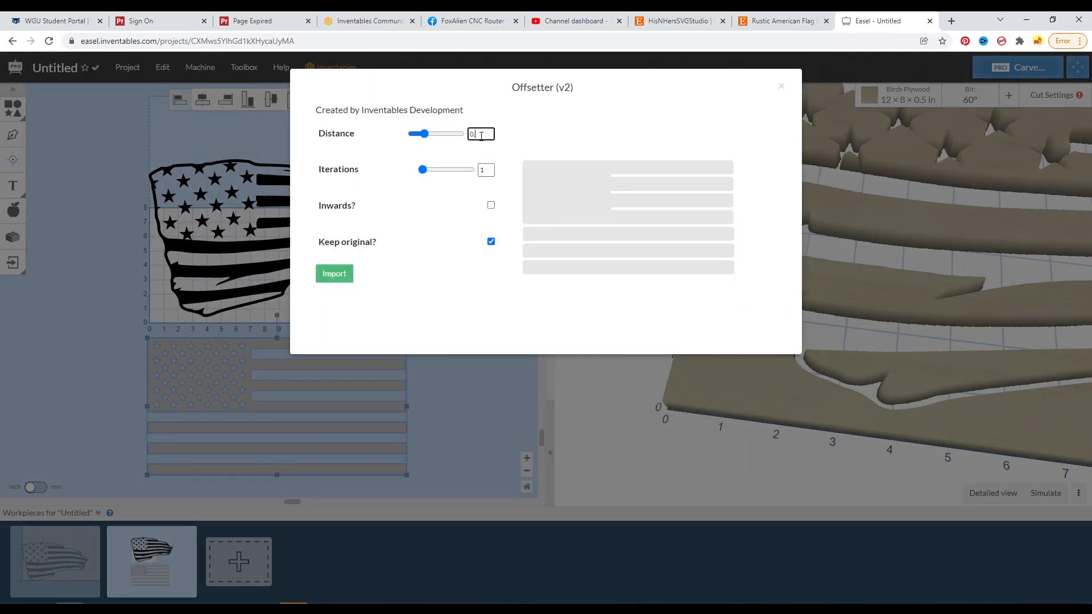
text(5)
key(Tab)
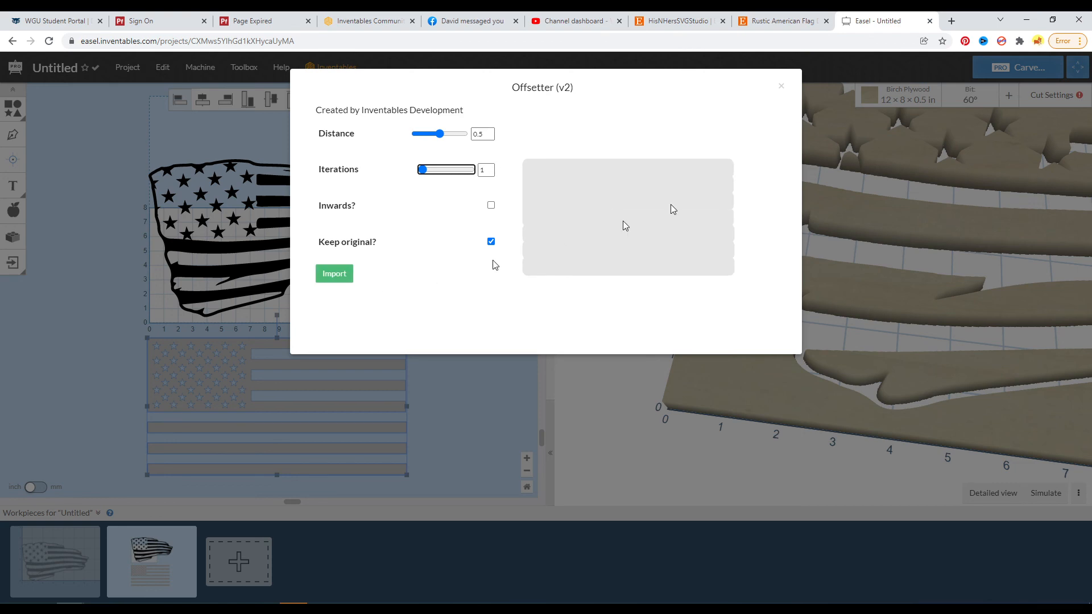
click(326, 277)
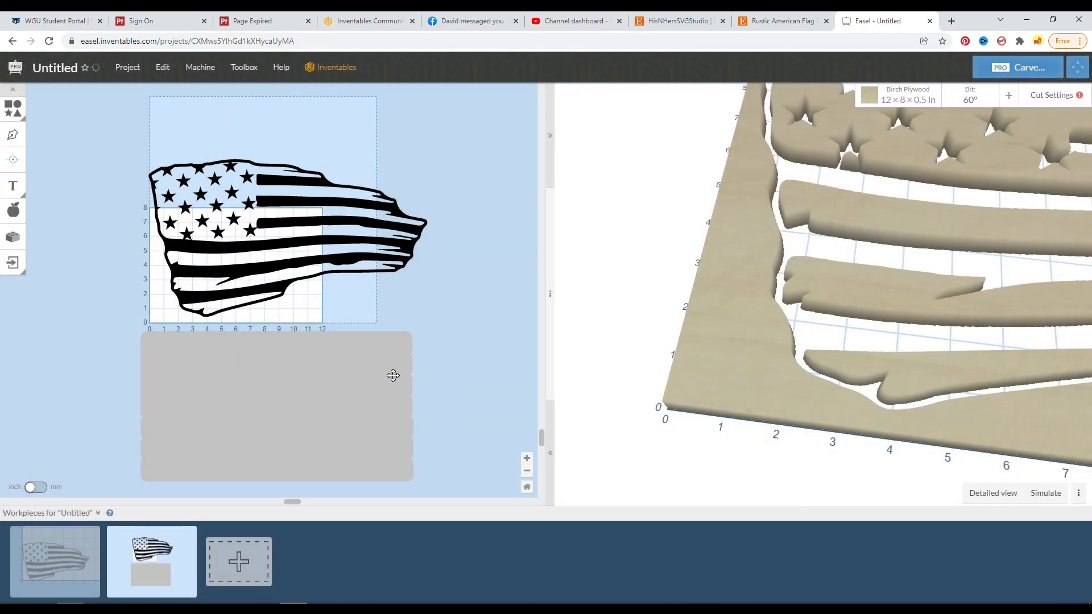
- Select all the offset shapes around the imported flag and try to combine them
click(401, 358)
shift+click(402, 441)
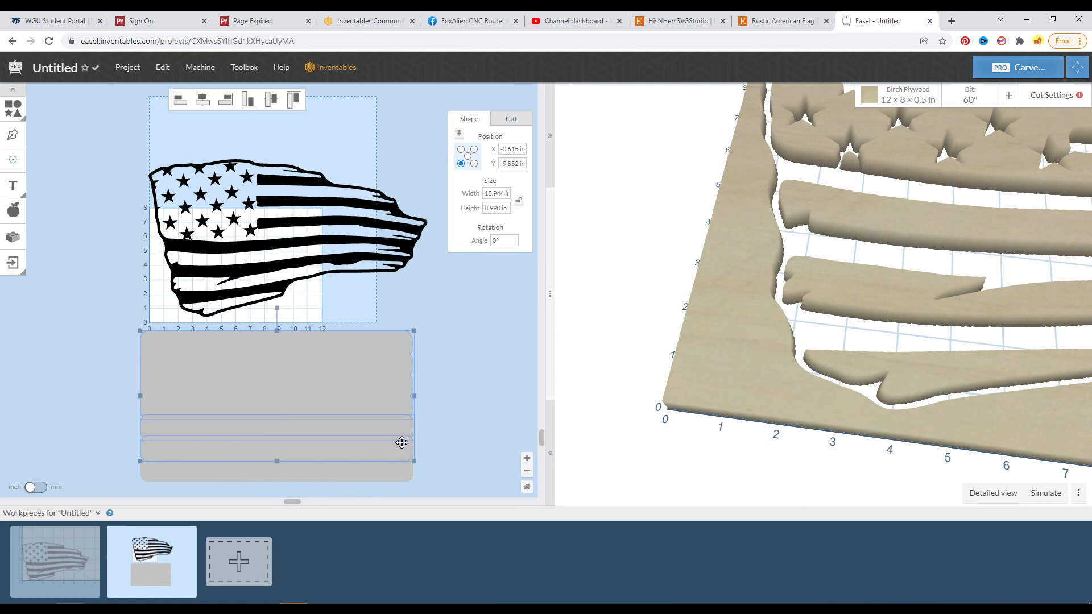
shift+click(403, 468)
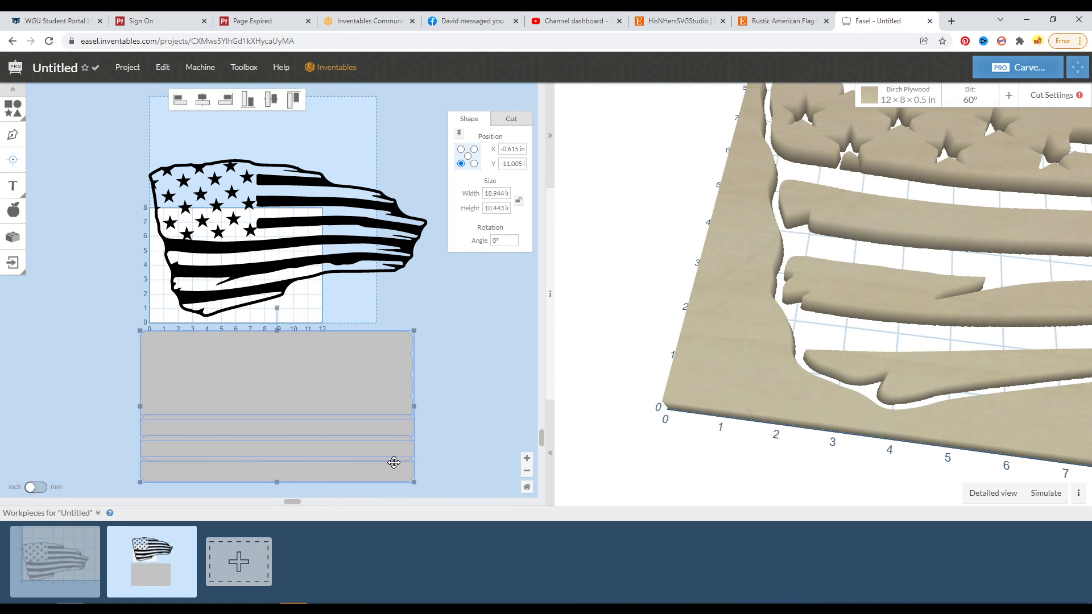
key(ctrl+e)
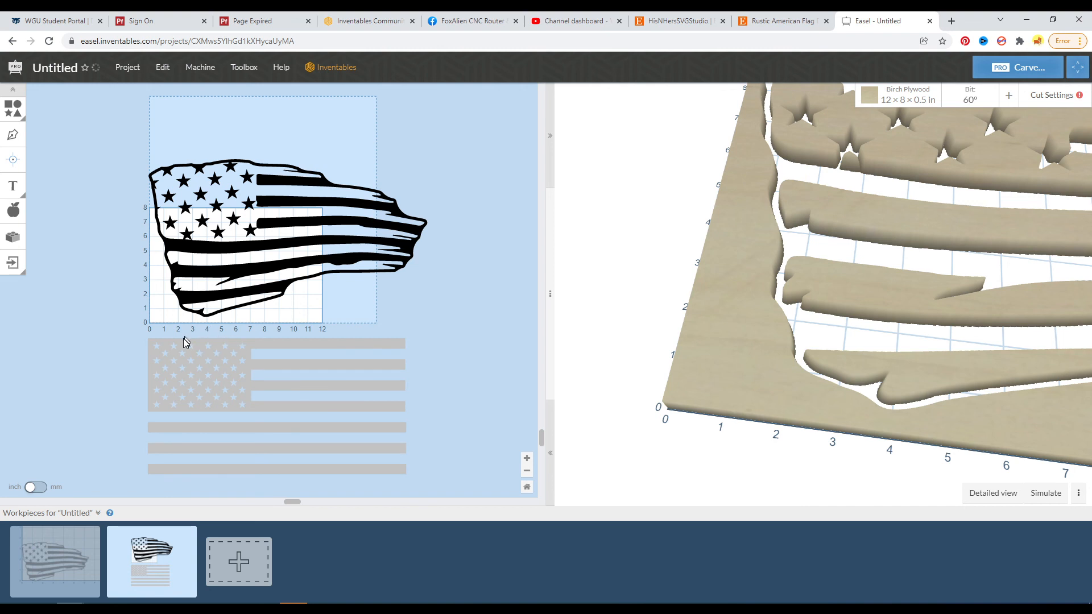
- Delete the imported flag below the rustic flag, including its separate lower stripes
click(183, 354)
click(441, 363)
click(161, 346)
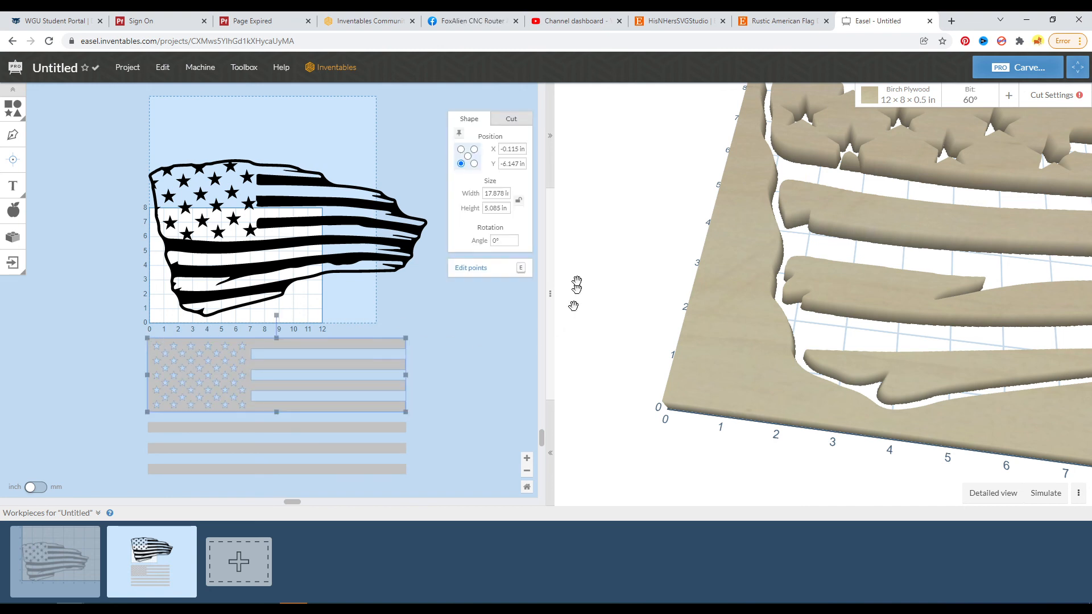
drag(420, 487, 201, 298)
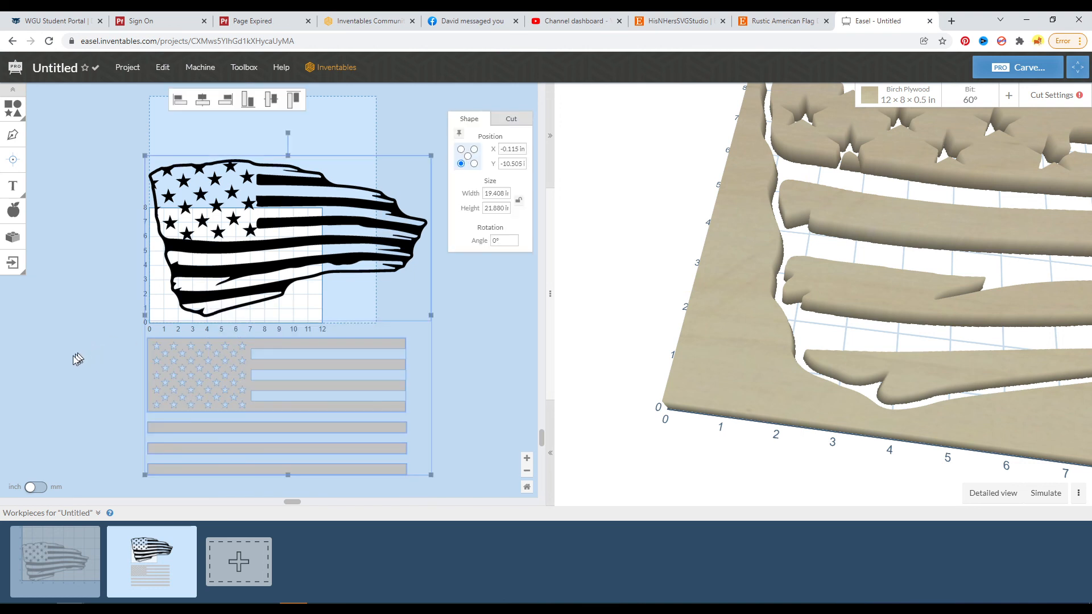
click(91, 364)
drag(91, 364, 396, 497)
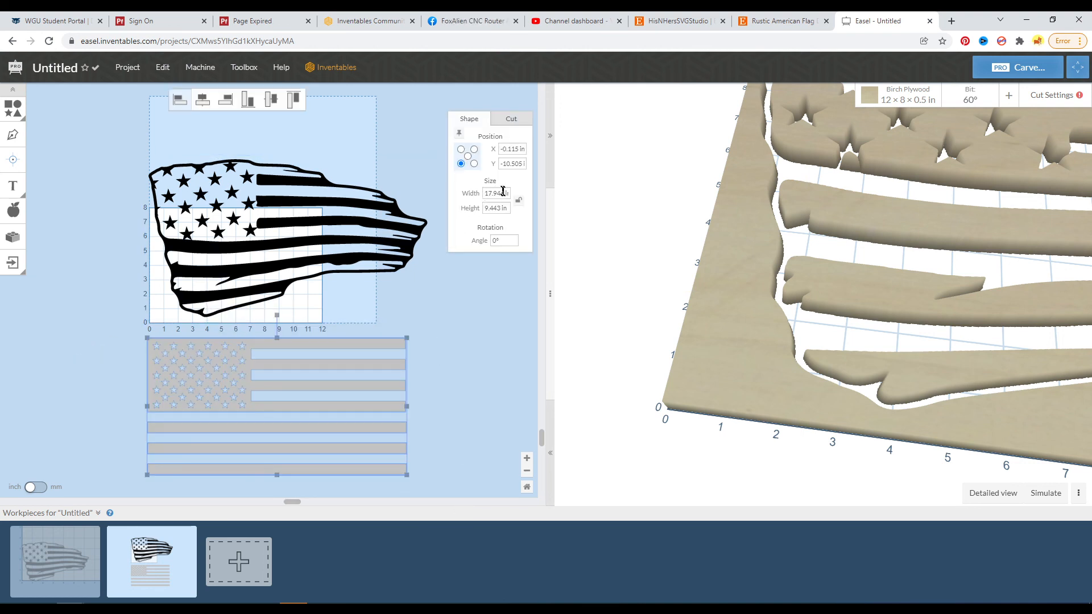
key(Delete)
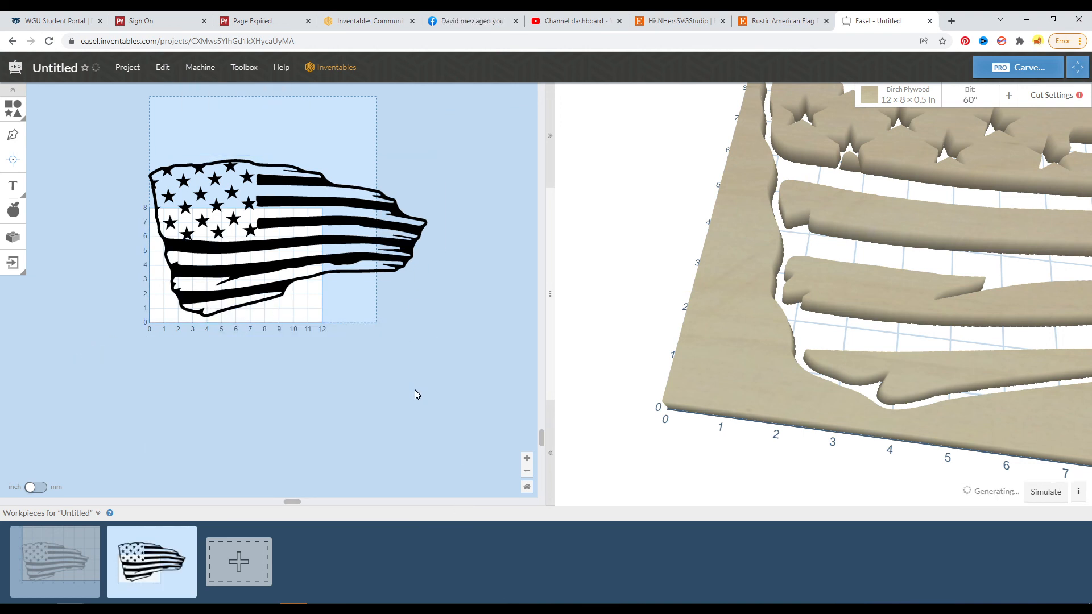
drag(415, 294, 263, 175)
click(308, 135)
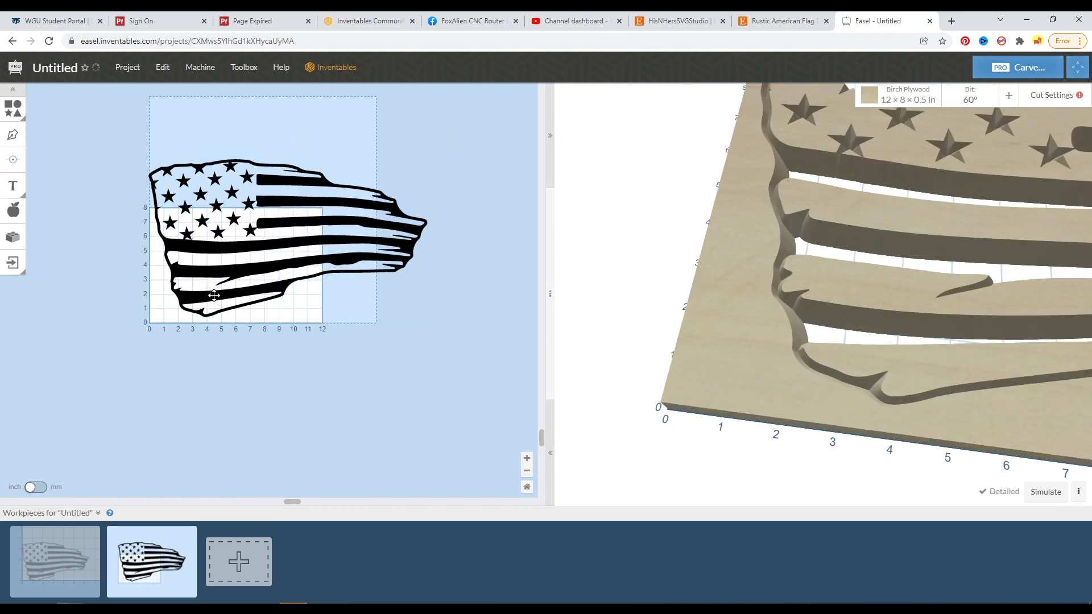
scroll(213, 295, down, 3)
scroll(274, 234, up, 3)
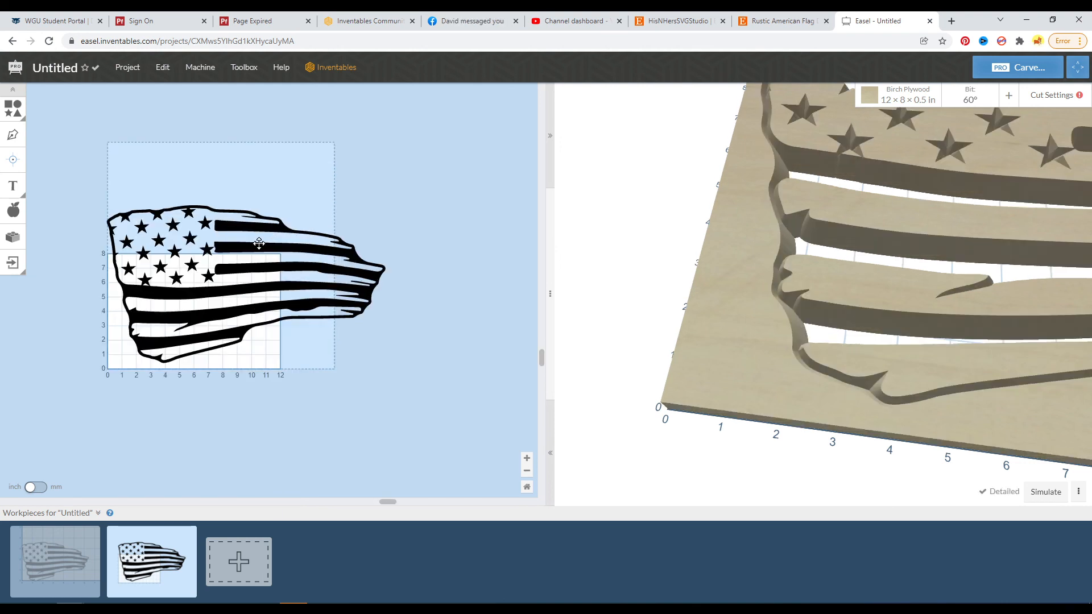